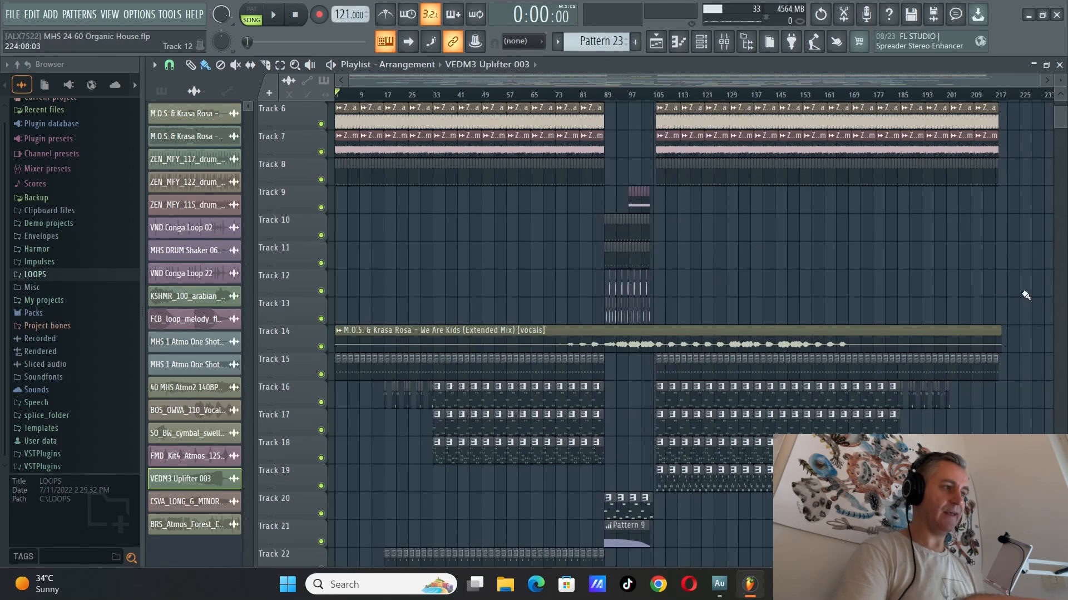
Look over the playlist arrangement from Track 1 down to Track 39, including the break around bars 89 to 105
scroll(1026, 295, "up", 5)
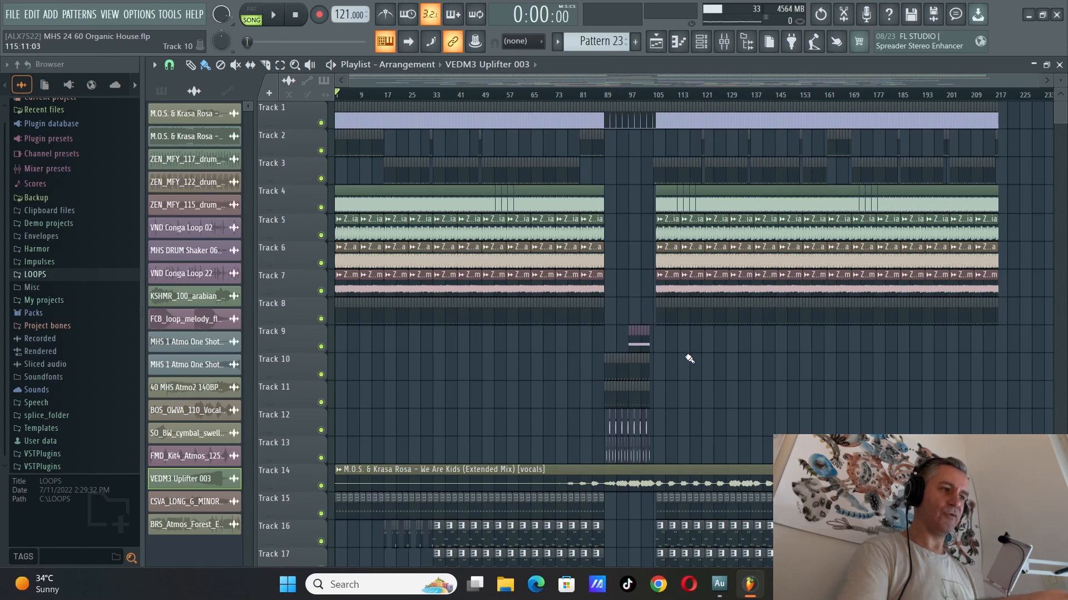
scroll(690, 358, "up", 5)
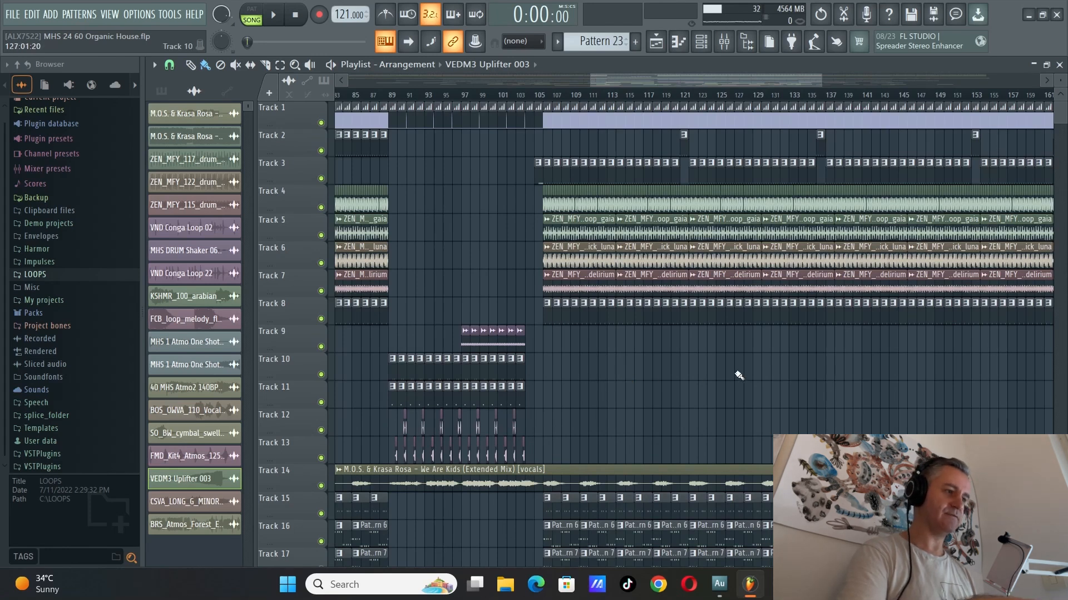
scroll(738, 374, "down", 5)
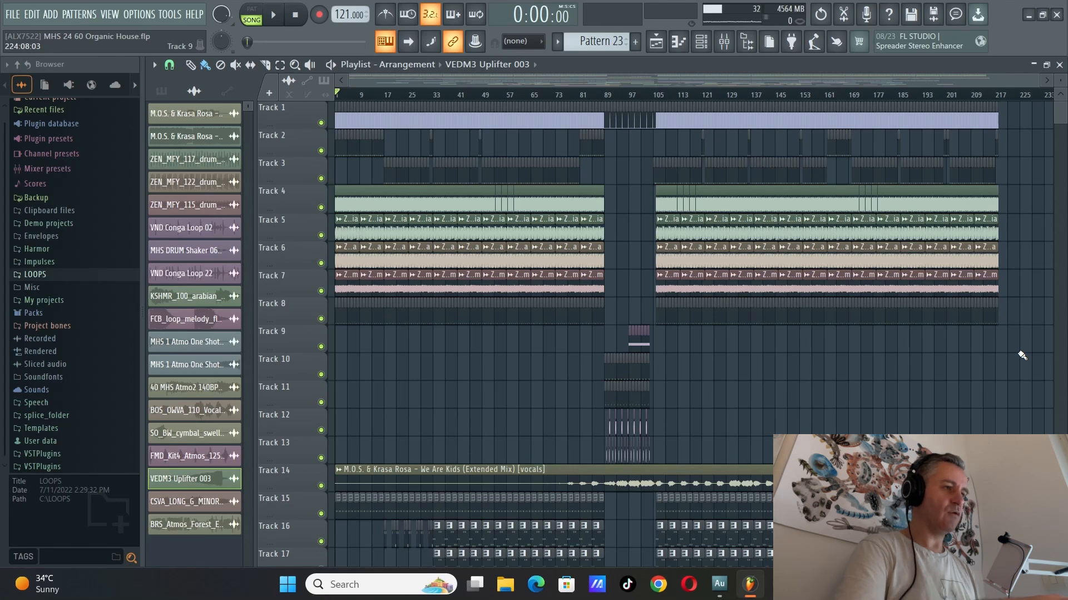
scroll(501, 312, "down", 4)
scroll(457, 272, "down", 2)
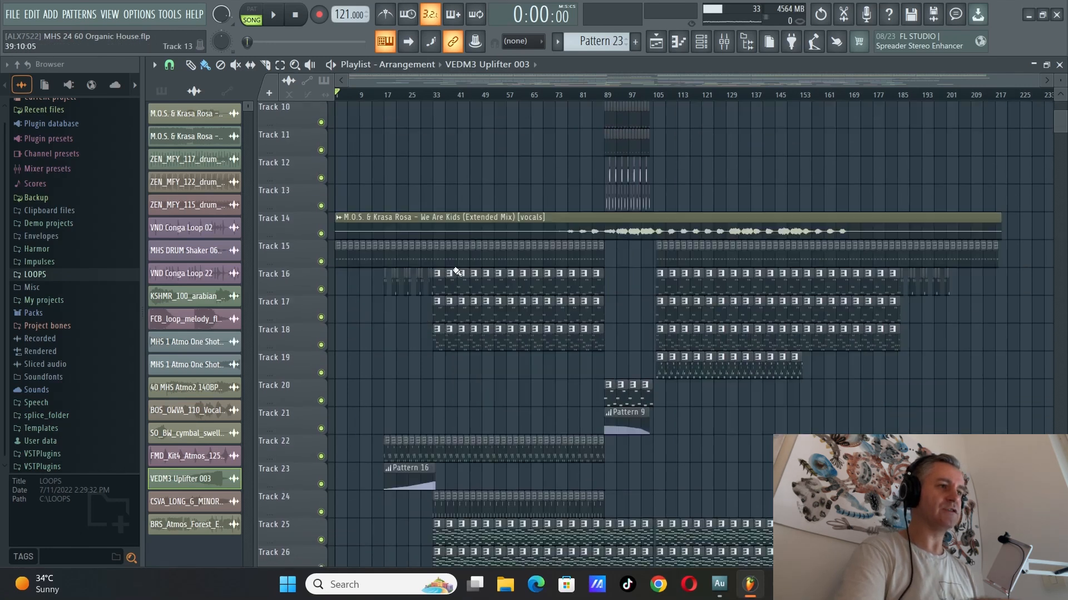
scroll(445, 251, "down", 1)
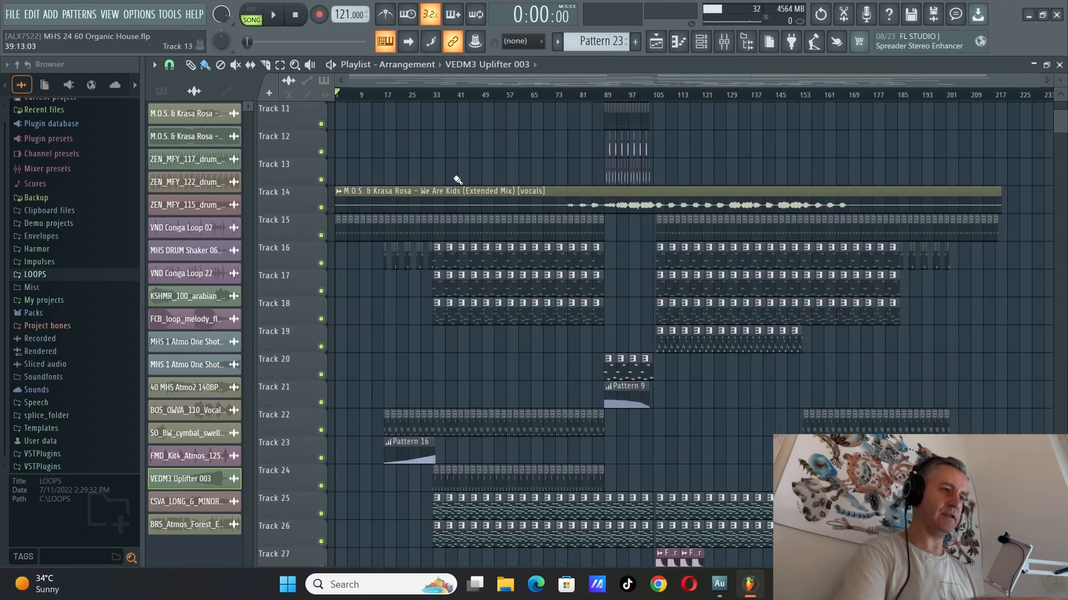
scroll(467, 234, "down", 12)
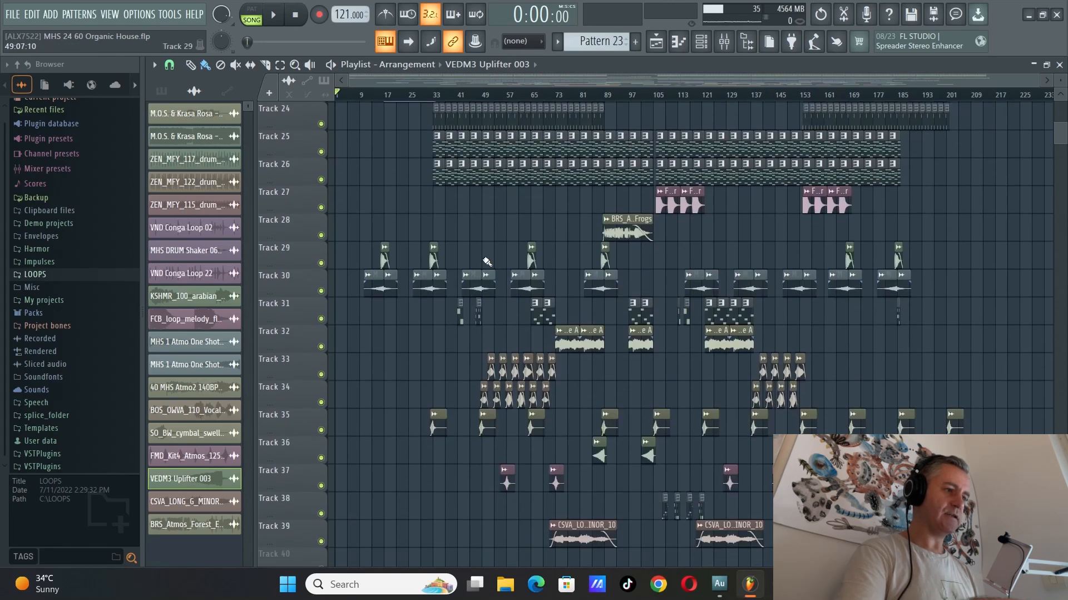
scroll(479, 265, "up", 6)
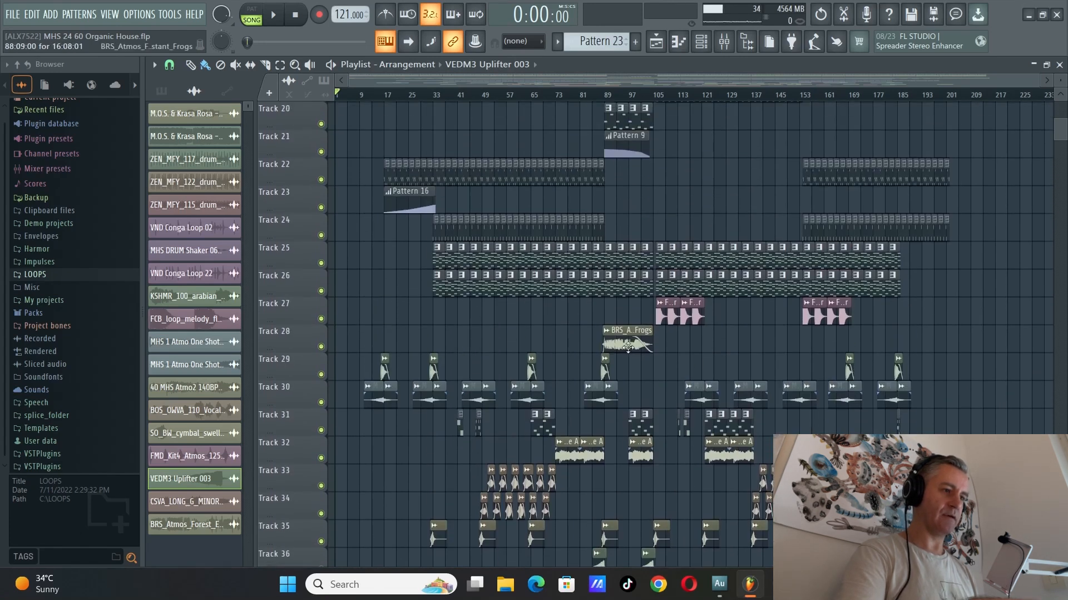
scroll(740, 361, "up", 3)
scroll(598, 348, "up", 4)
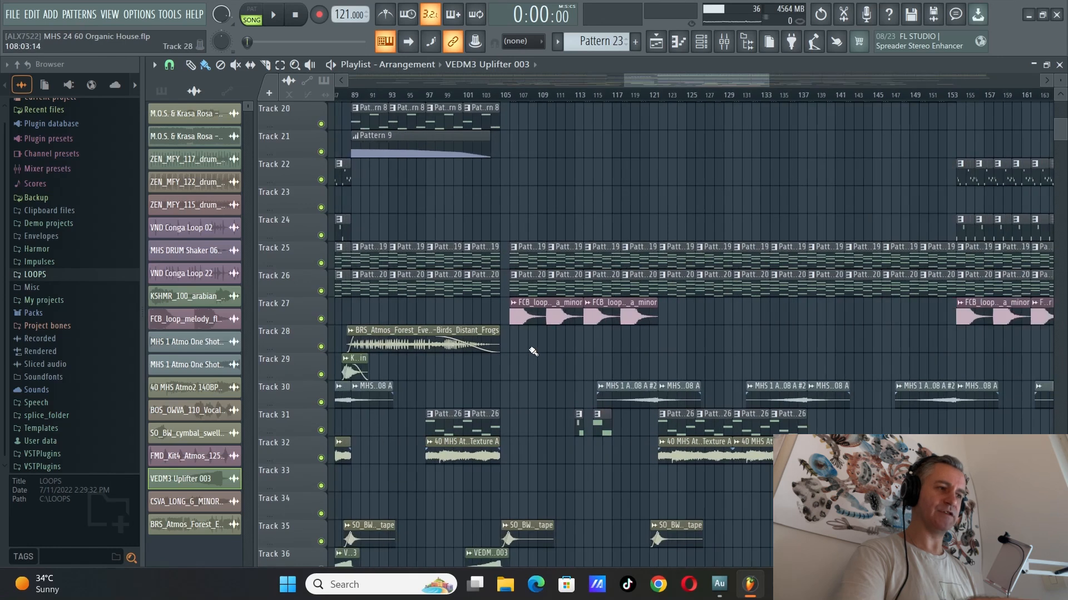
scroll(456, 341, "down", 1)
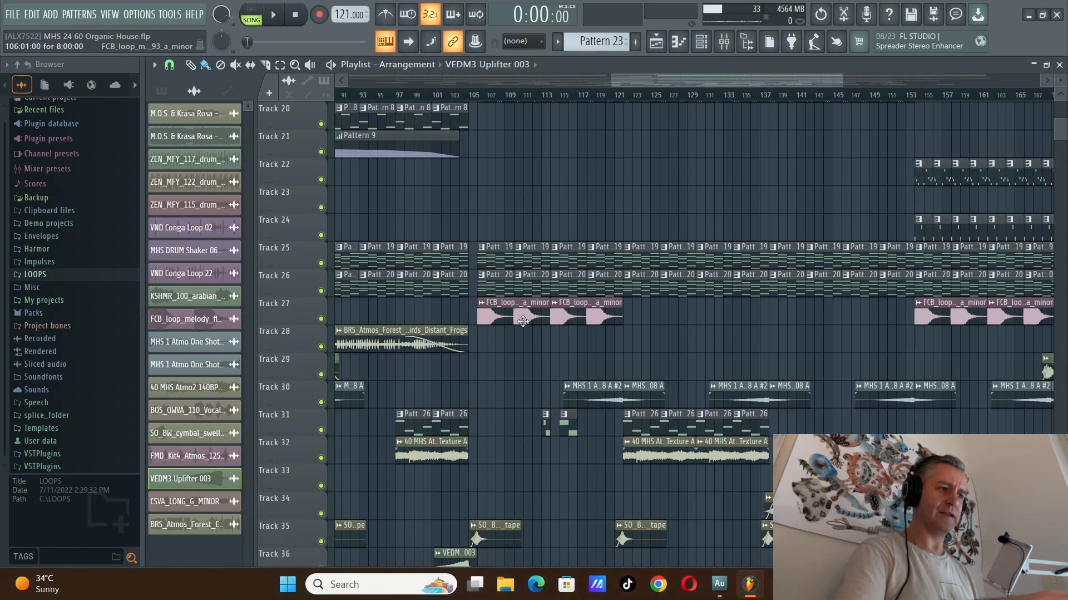
scroll(768, 310, "down", 5)
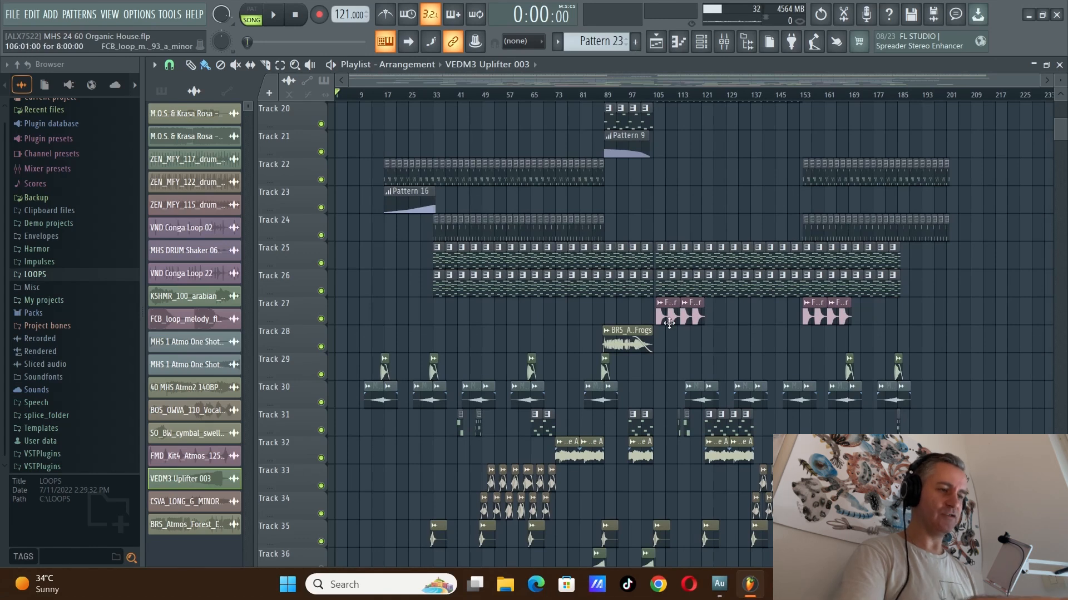
Review how the drum tracks, the melodic patterns and the effect clips on Tracks 27 to 39 are layered across the song
scroll(670, 323, "up", 10)
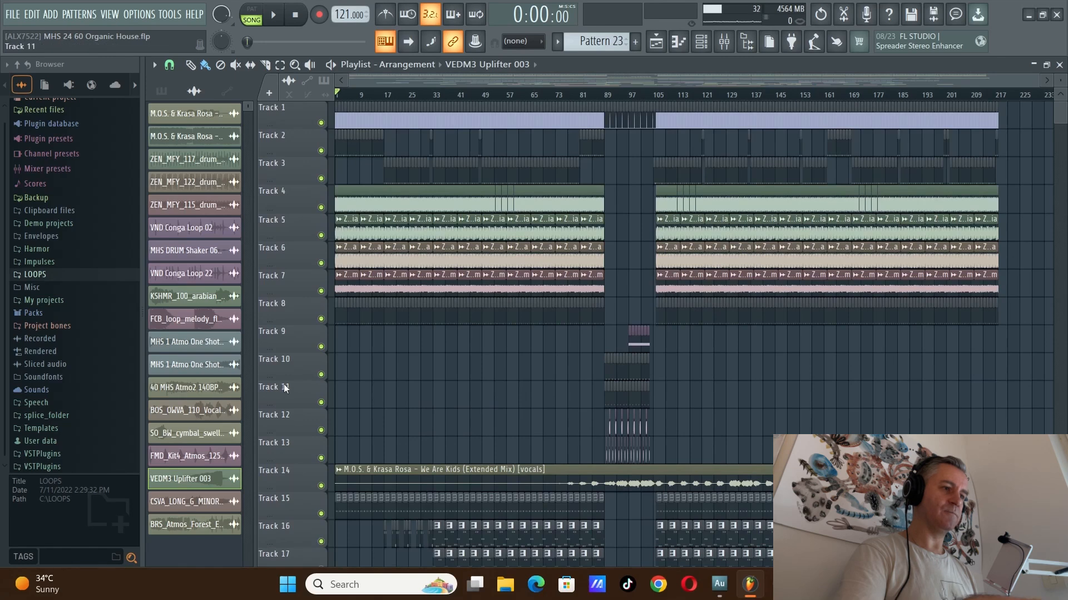
scroll(666, 402, "up", 2)
scroll(784, 397, "down", 4)
scroll(784, 397, "down", 6)
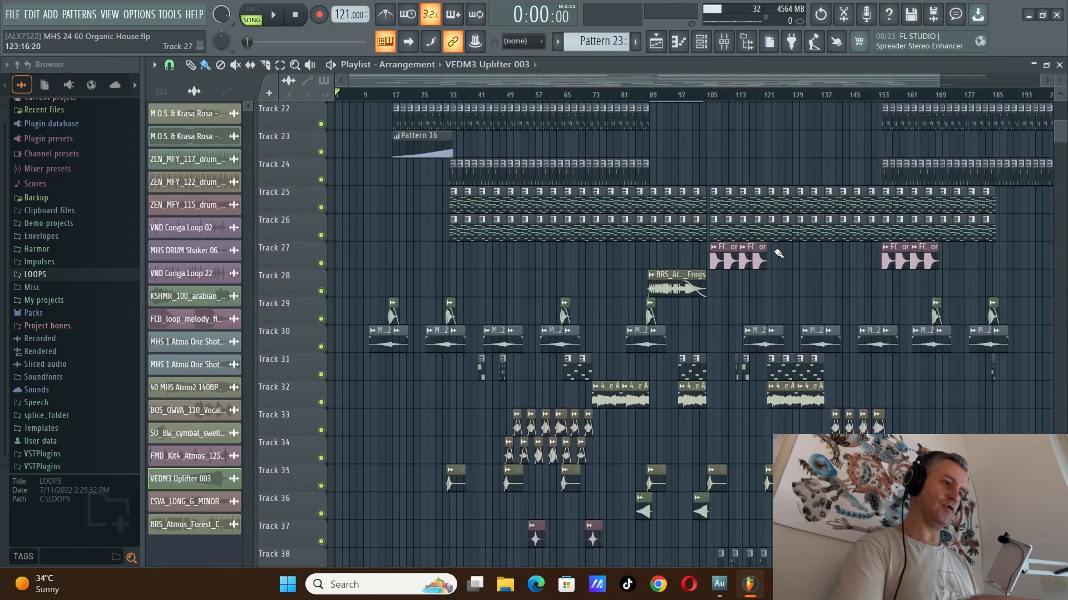
scroll(536, 269, "down", 4)
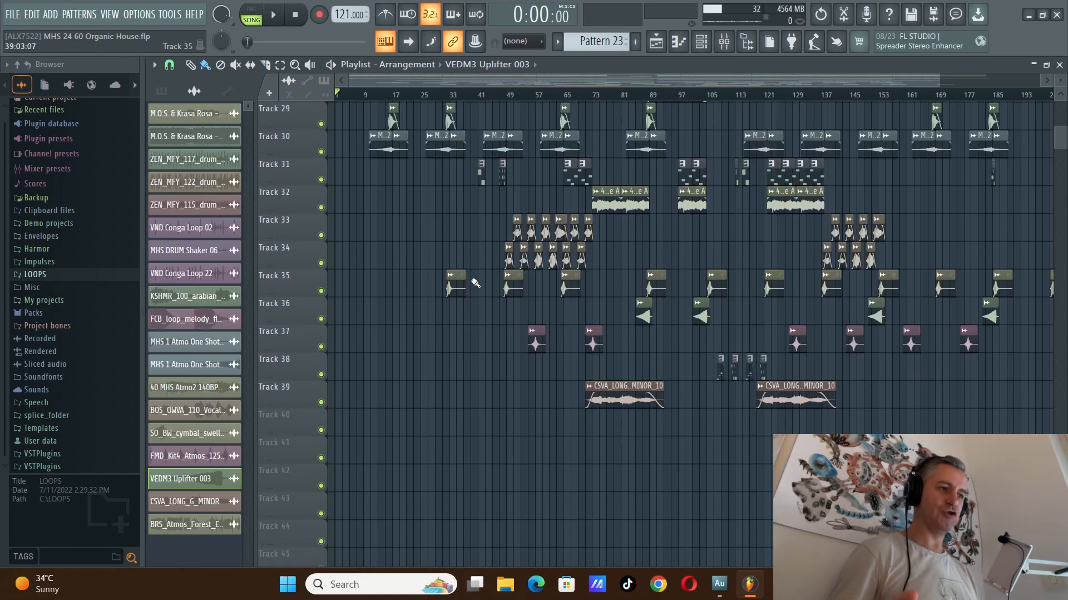
scroll(484, 267, "up", 10)
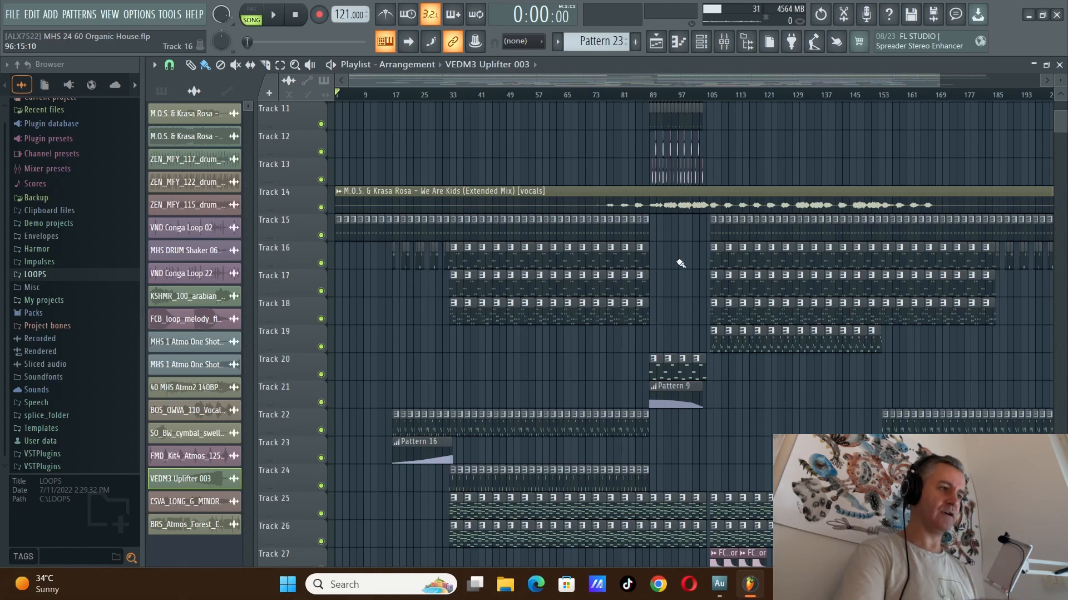
scroll(613, 286, "up", 2)
scroll(412, 362, "down", 1)
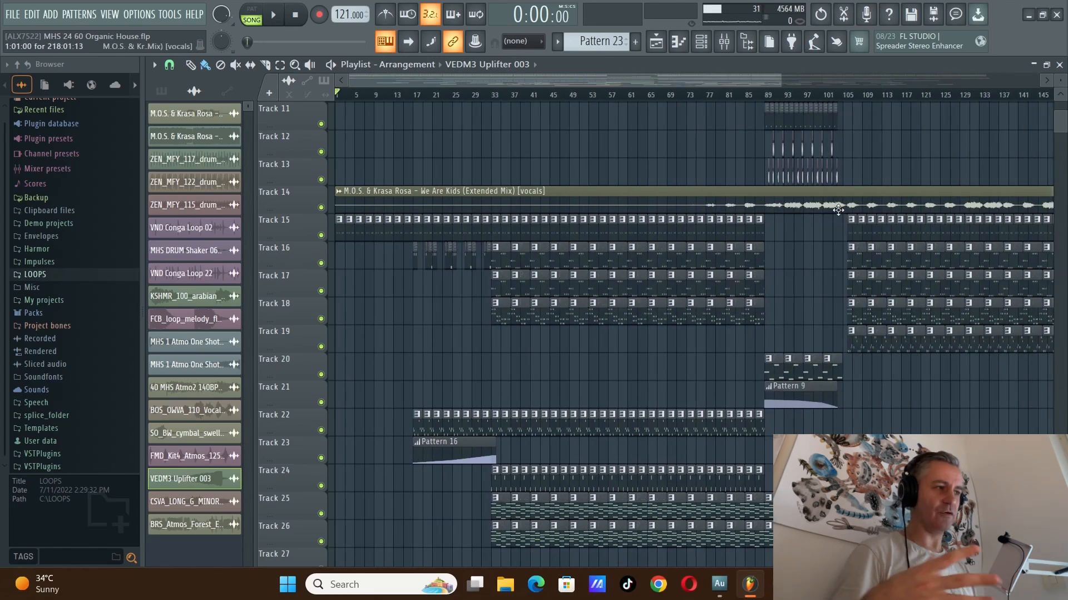
Examine the vocal on Track 14 around the break, the percussion above it and the melodic patterns on Tracks 15 to 26
scroll(876, 199, "up", 2)
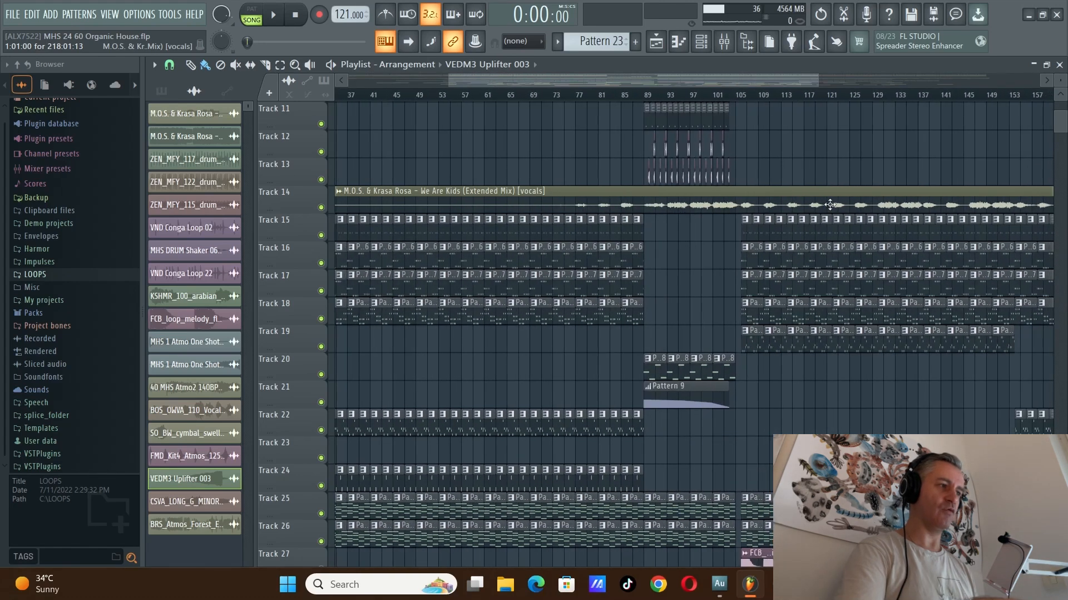
scroll(782, 238, "up", 5)
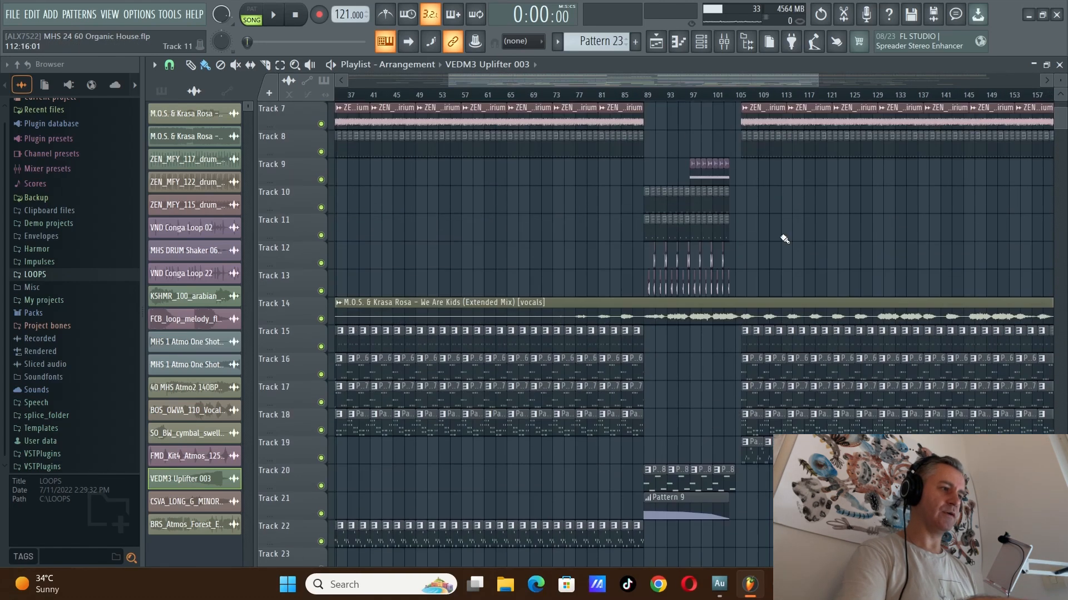
scroll(678, 266, "up", 2)
scroll(678, 266, "down", 2)
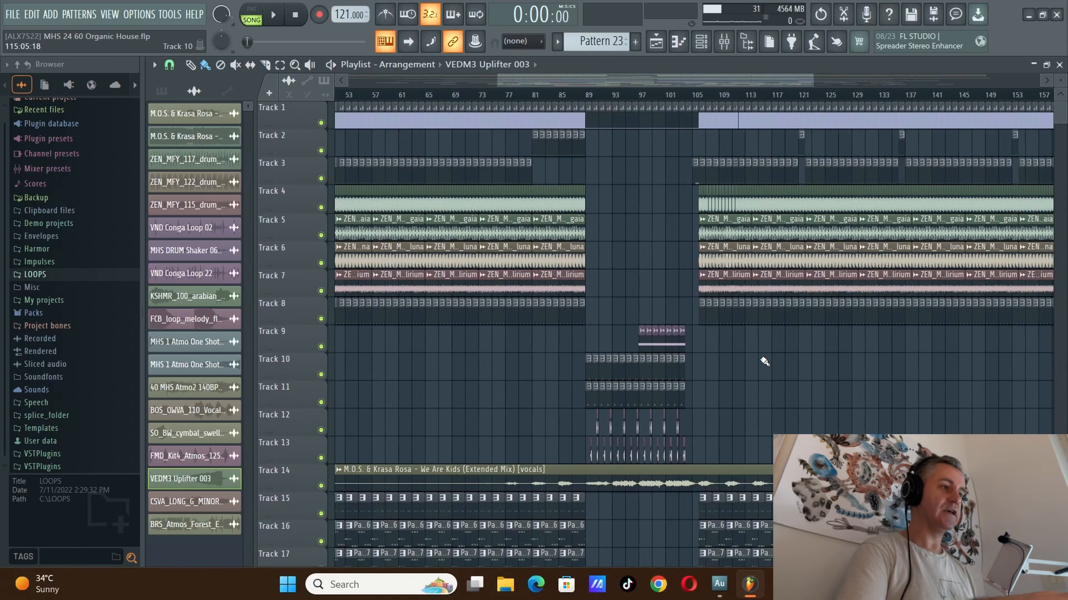
scroll(758, 362, "down", 4)
scroll(487, 362, "down", 6)
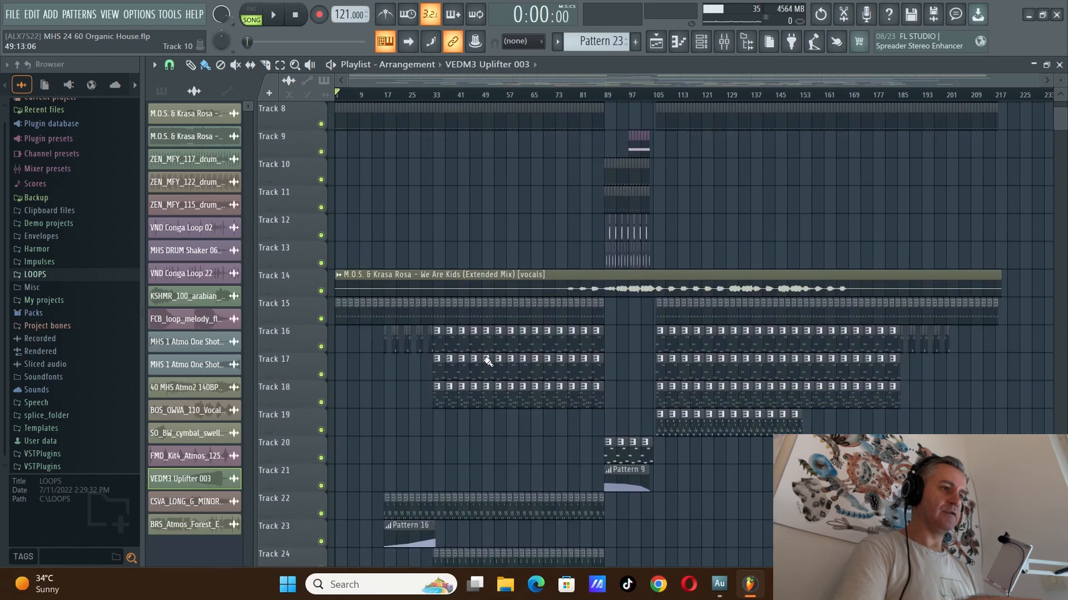
scroll(295, 396, "up", 3)
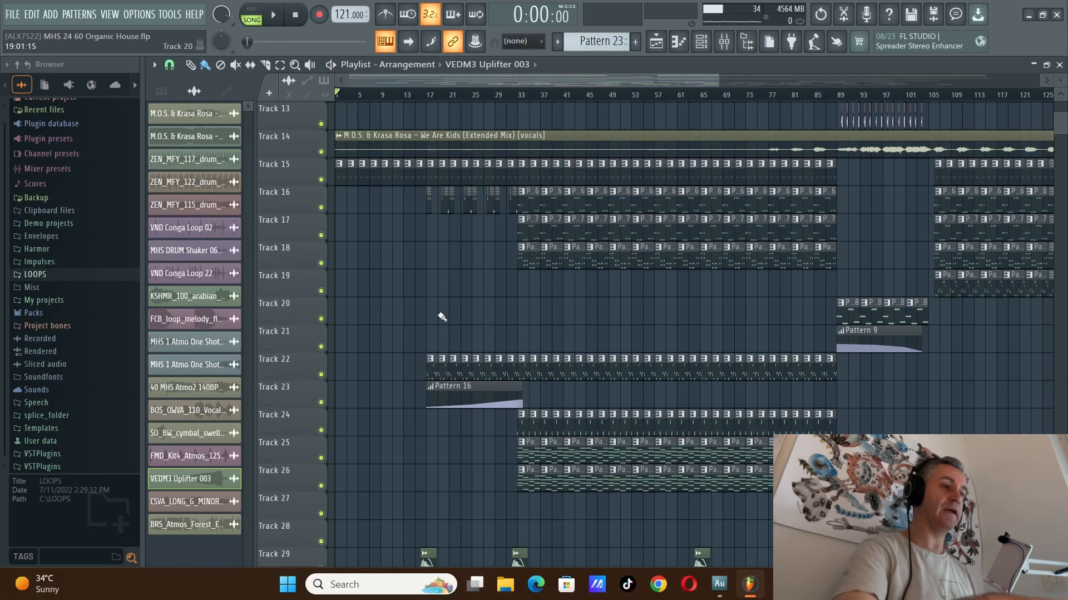
scroll(400, 311, "down", 3)
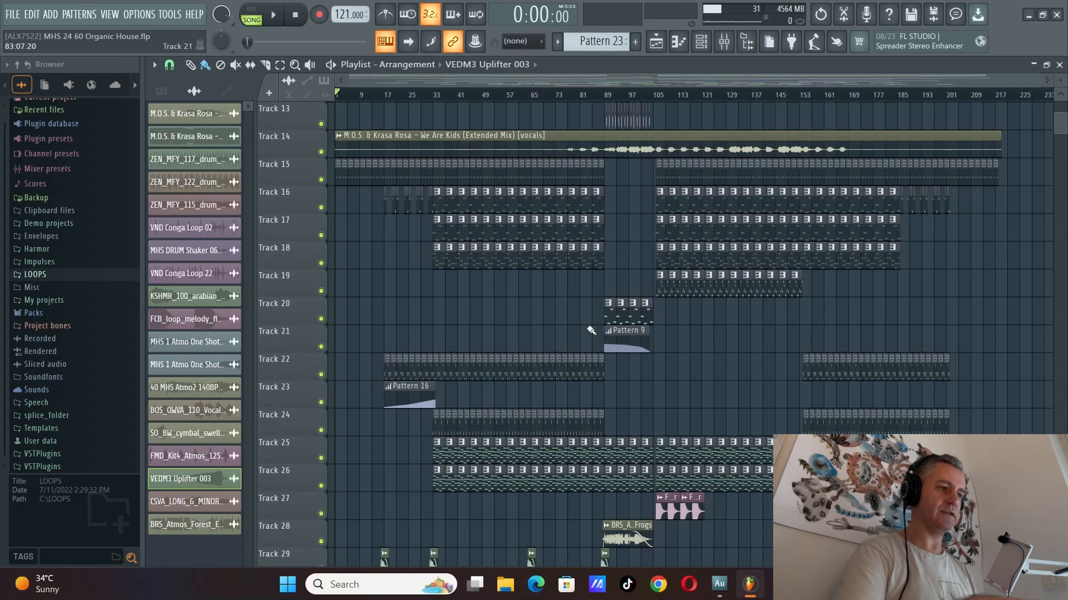
scroll(501, 267, "up", 1)
scroll(356, 245, "up", 5)
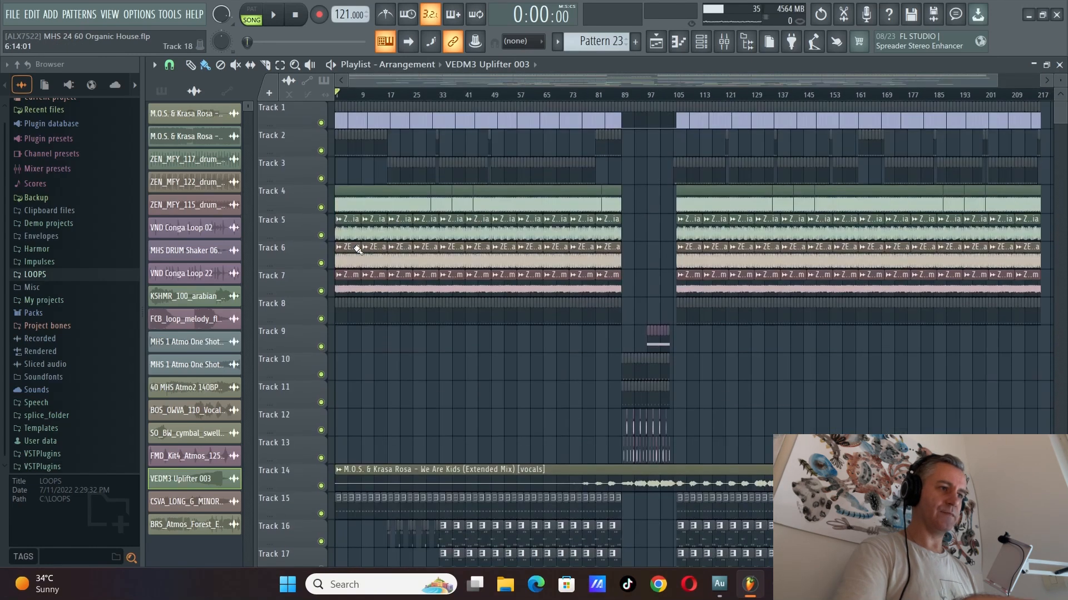
Play the song from the beginning, and move playback to bar 17, where Pattern 16 on Track 23 begins
scroll(292, 342, "up", 4)
scroll(529, 295, "down", 1)
key("space")
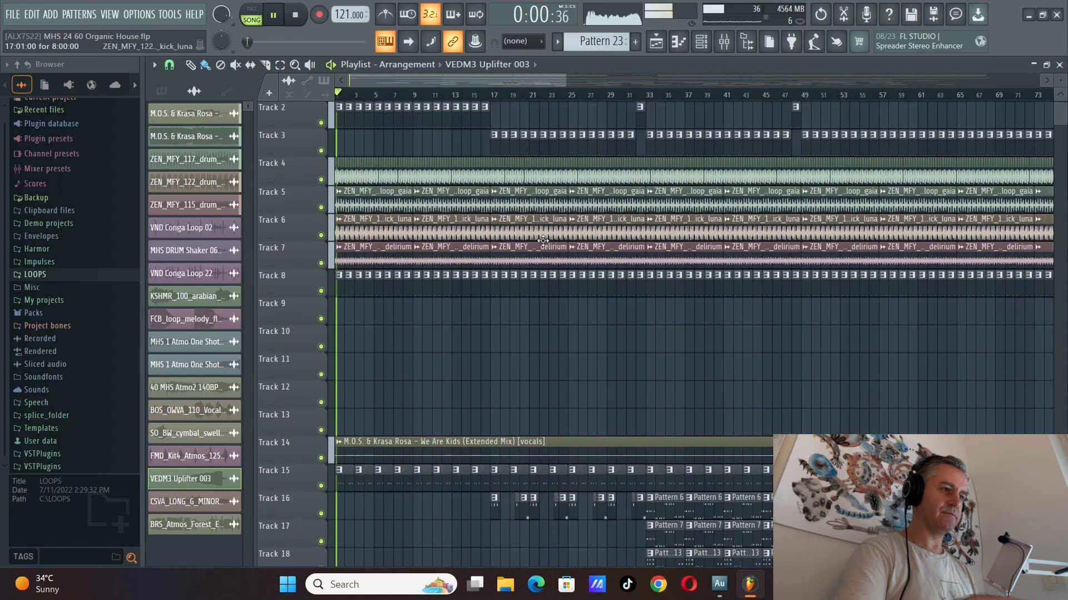
scroll(649, 326, "down", 6)
scroll(606, 298, "right", 2)
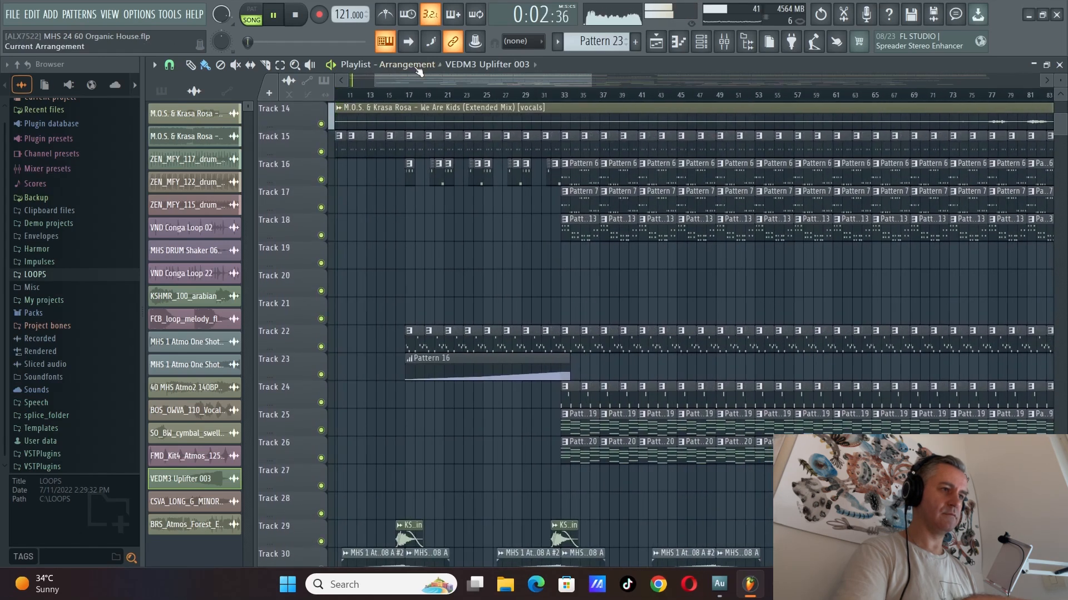
left_click(406, 95)
Move playback to bar 32 to hear the KSHMR one-shot on Track 29 and the lead-in to the next section
scroll(501, 345, "down", 3)
scroll(422, 358, "right", 2)
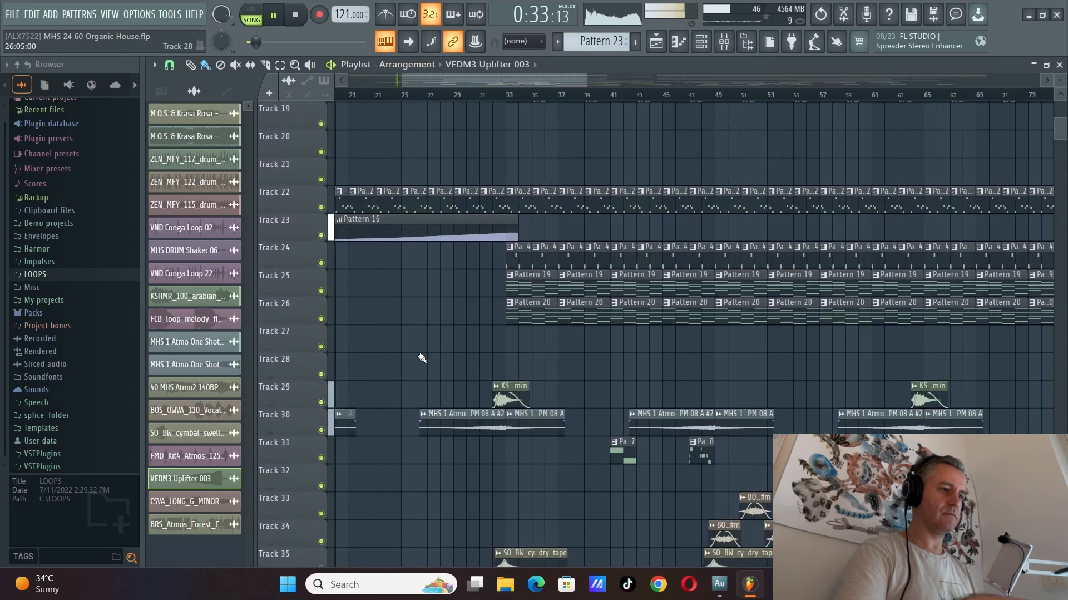
scroll(422, 358, "down", 4)
scroll(440, 97, "up", 2)
left_click(441, 95)
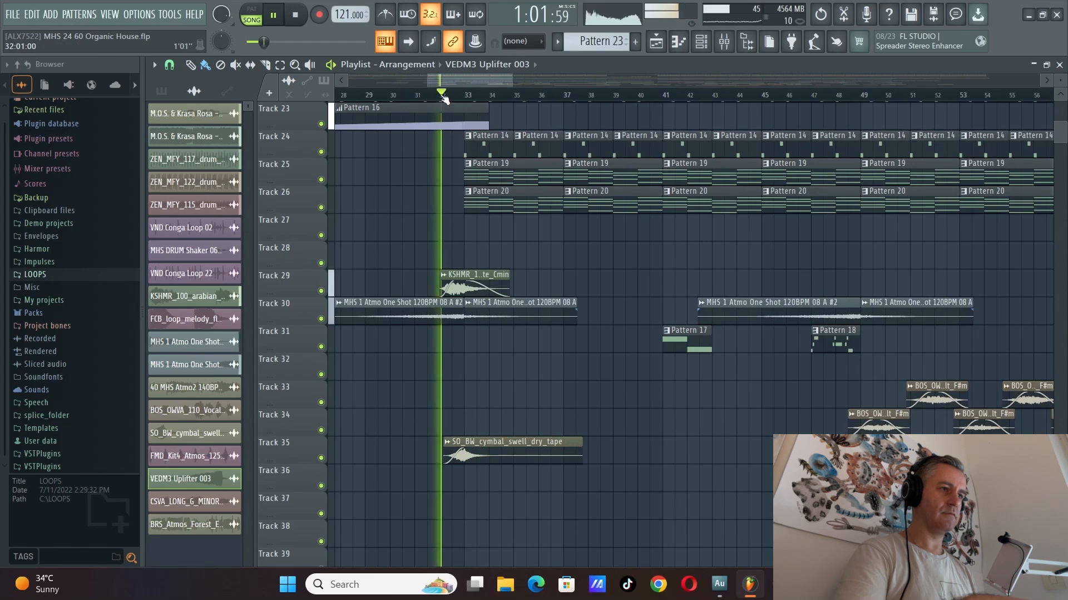
Listen to the section from bar 32, and move playback to bar 41, where the first clip on Track 31 starts
scroll(443, 98, "down", 2)
scroll(391, 341, "up", 4)
scroll(553, 377, "left", 2)
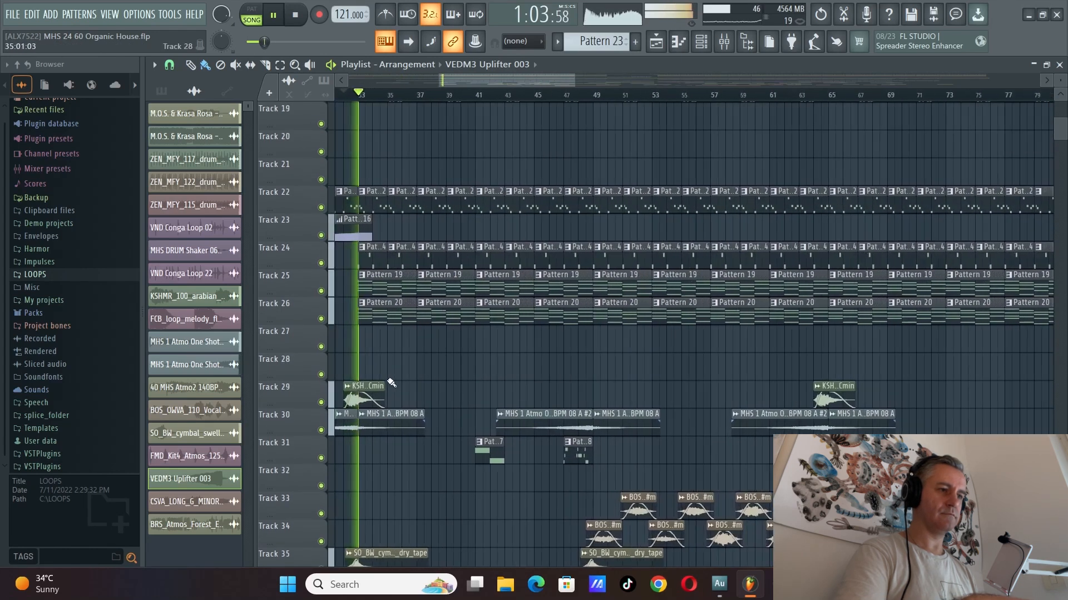
scroll(416, 374, "down", 2)
scroll(434, 368, "up", 2)
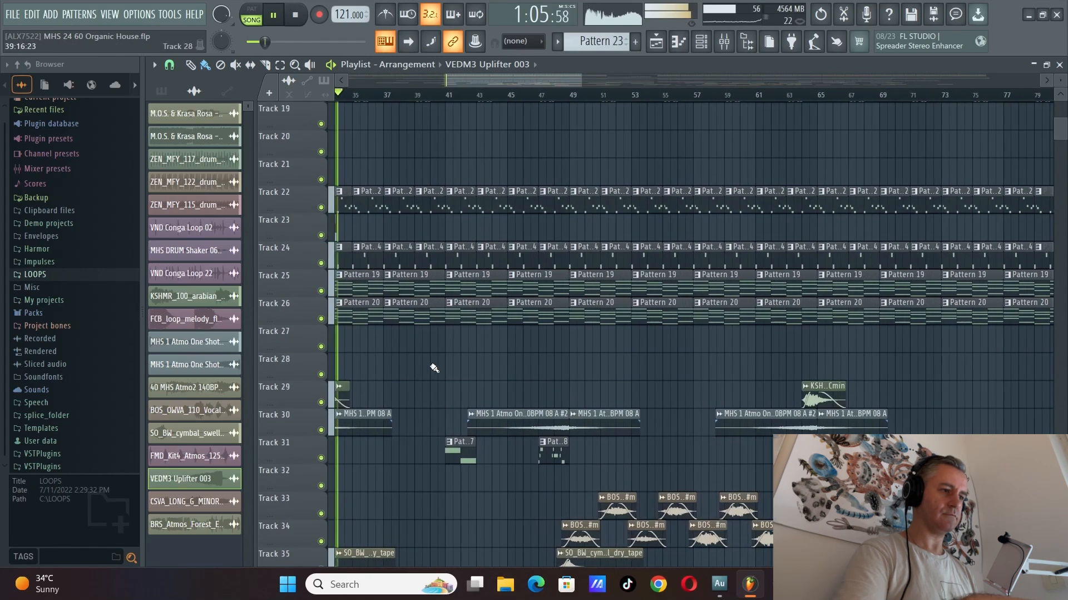
scroll(435, 367, "down", 2)
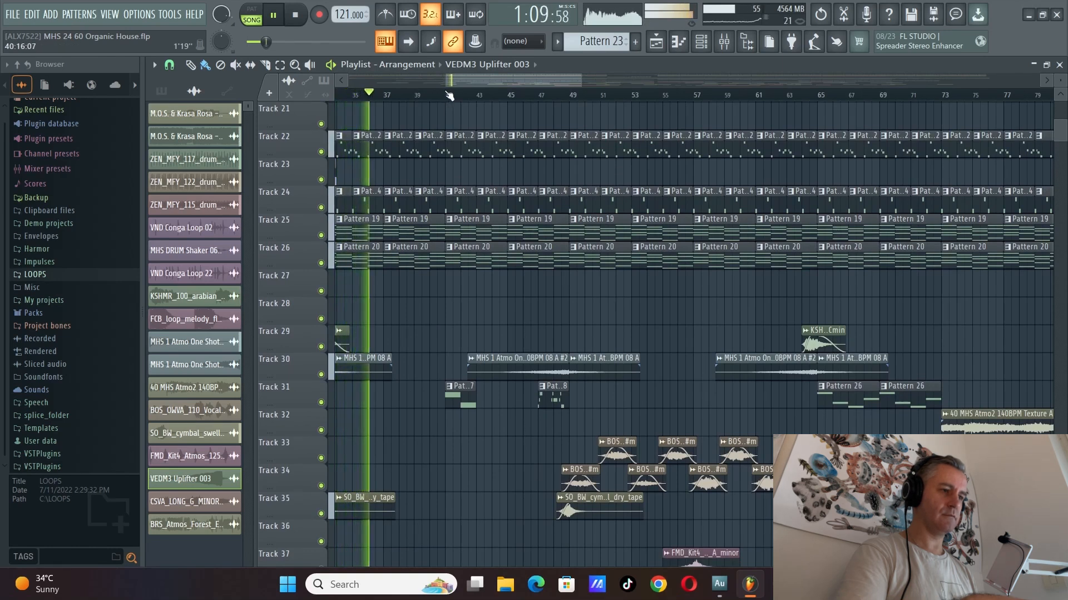
left_click(450, 96)
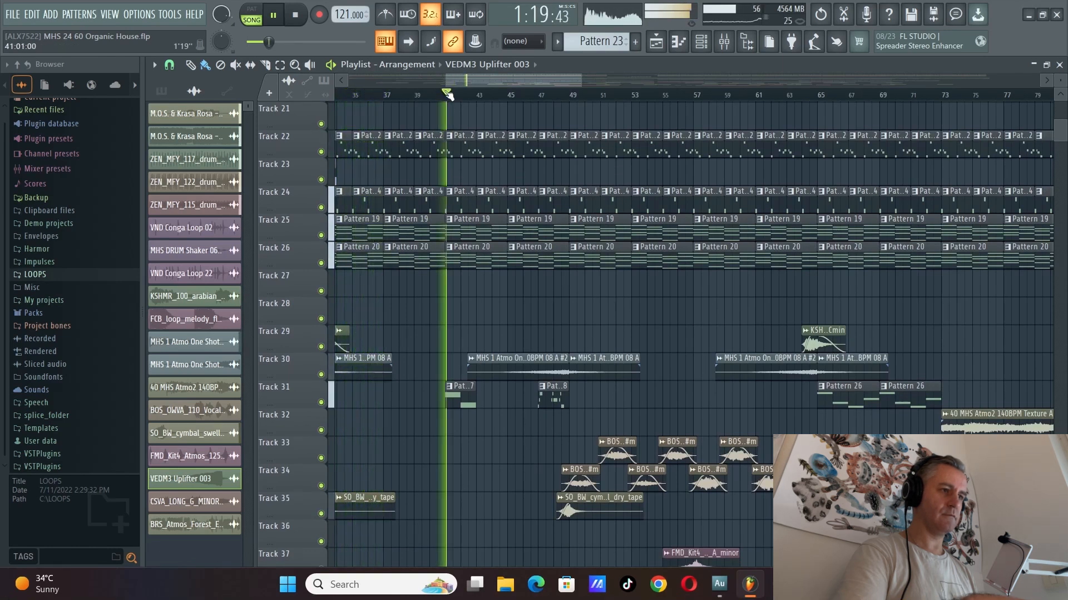
Listen to the vocal one-shots on Tracks 33 and 34, and move playback to bar 65, at the start of Pattern 26
scroll(458, 322, "down", 3)
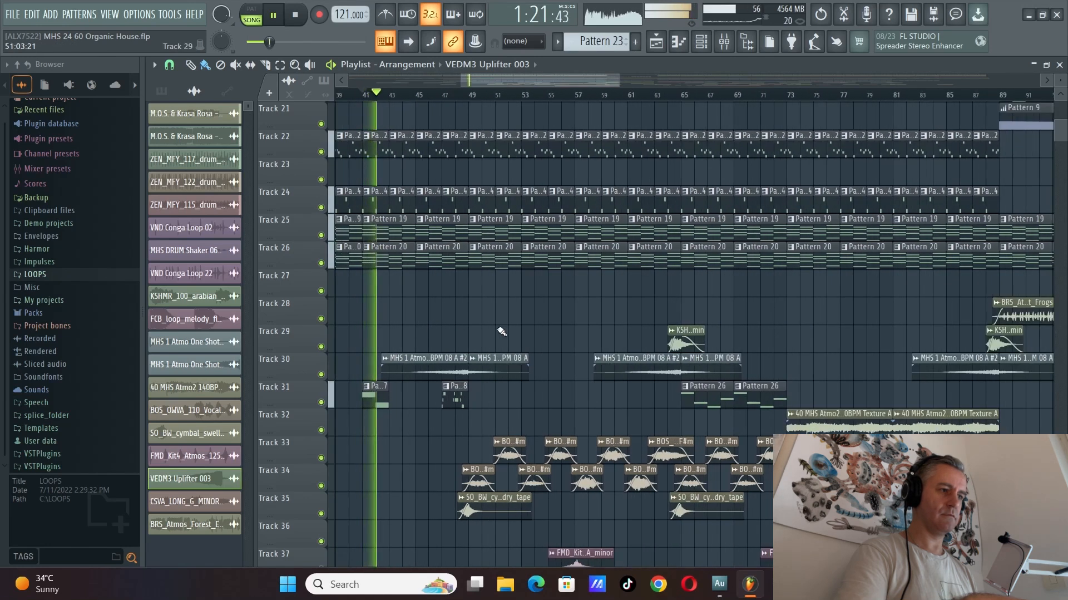
scroll(580, 216, "down", 4)
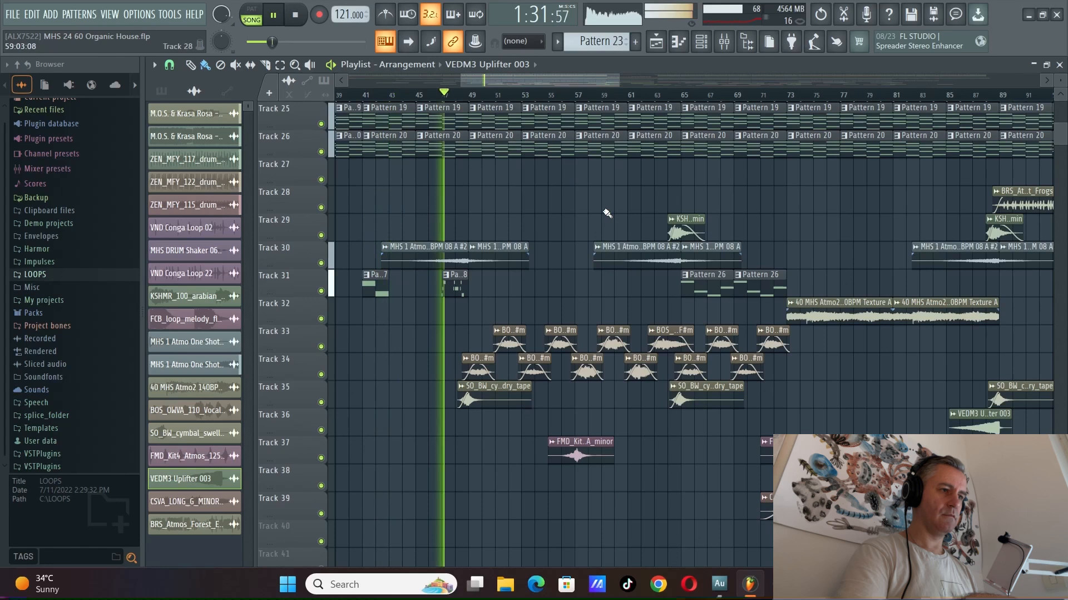
scroll(472, 284, "up", 3)
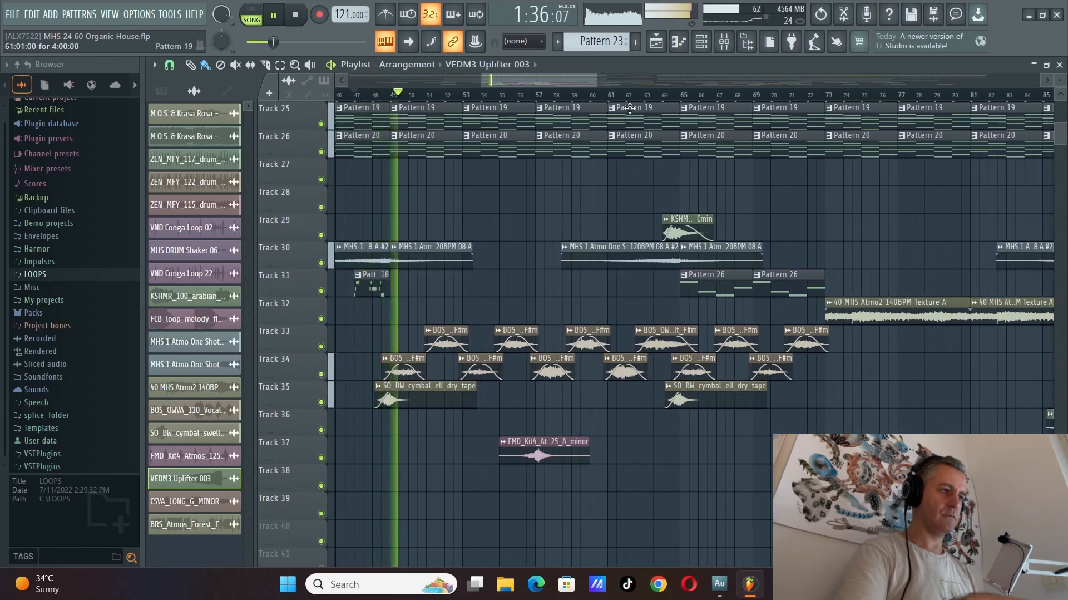
left_click(684, 97)
Move playback to bar 81 to hear the end of the section before the break
scroll(523, 338, "down", 3)
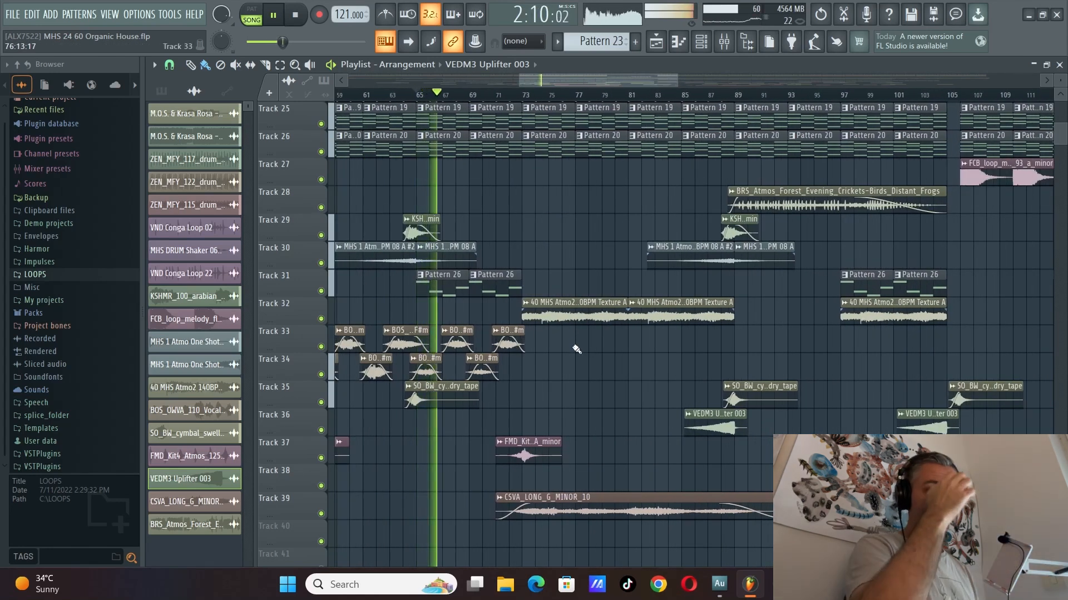
scroll(647, 346, "up", 3)
left_click(628, 96)
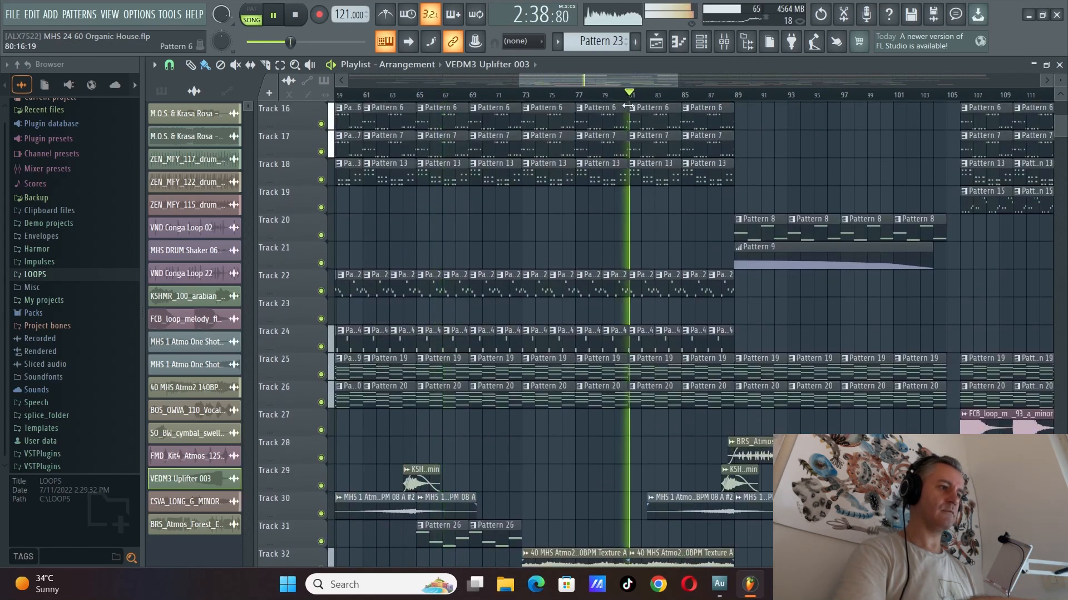
Move playback to bar 97 in the break, where Pattern 26 starts on Track 31
scroll(460, 309, "down", 2)
scroll(585, 303, "up", 3)
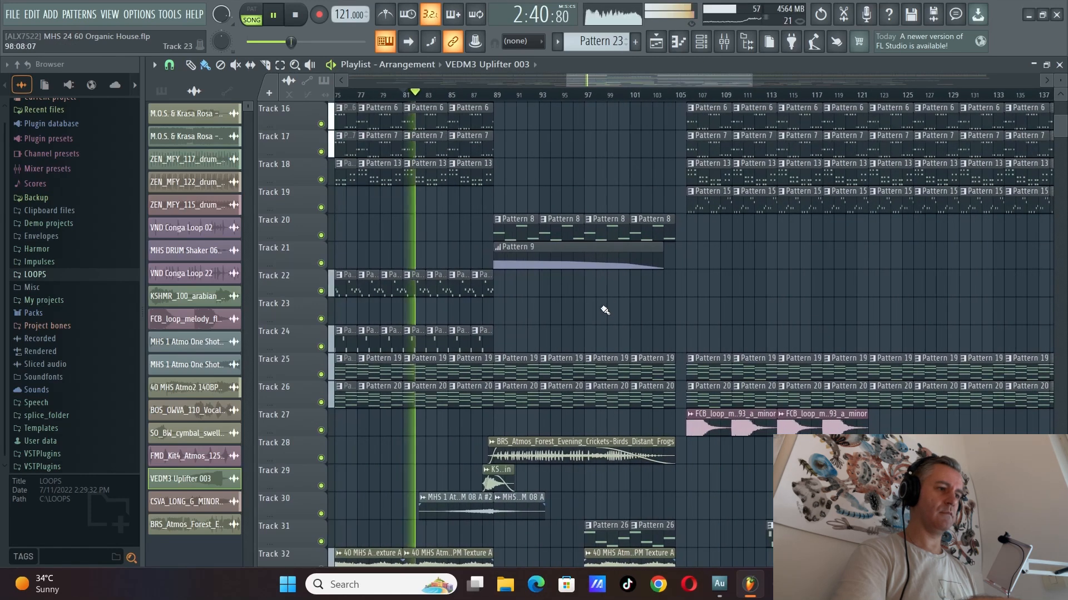
scroll(599, 256, "down", 2)
left_click(591, 97)
scroll(581, 333, "right", 3)
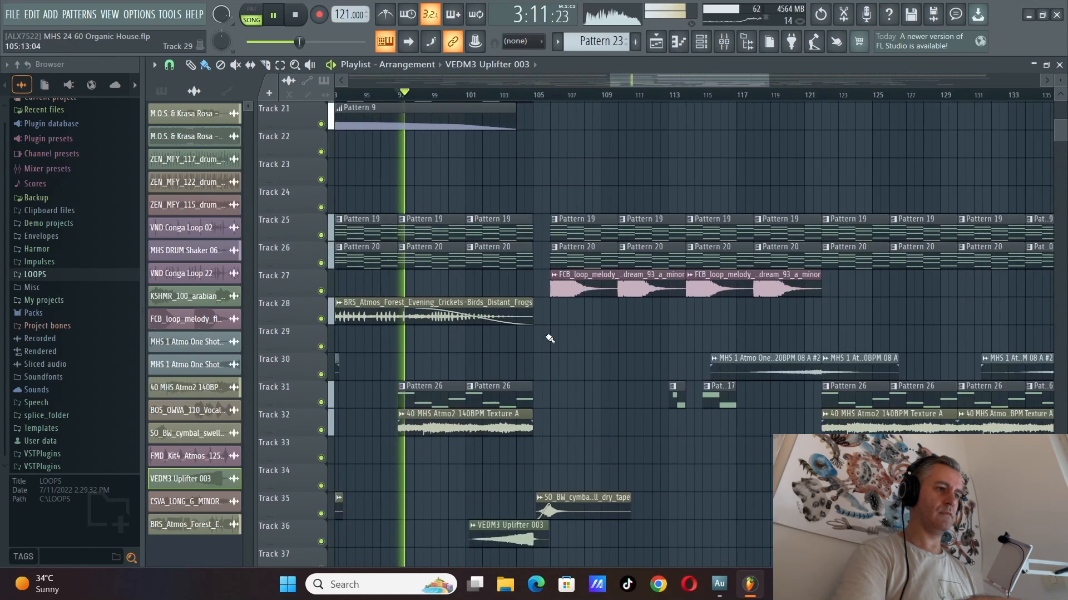
Open the settings of the "We Are Kids" vocal clip on Track 14 to view them, and close them again
scroll(580, 362, "up", 2)
scroll(581, 362, "up", 4)
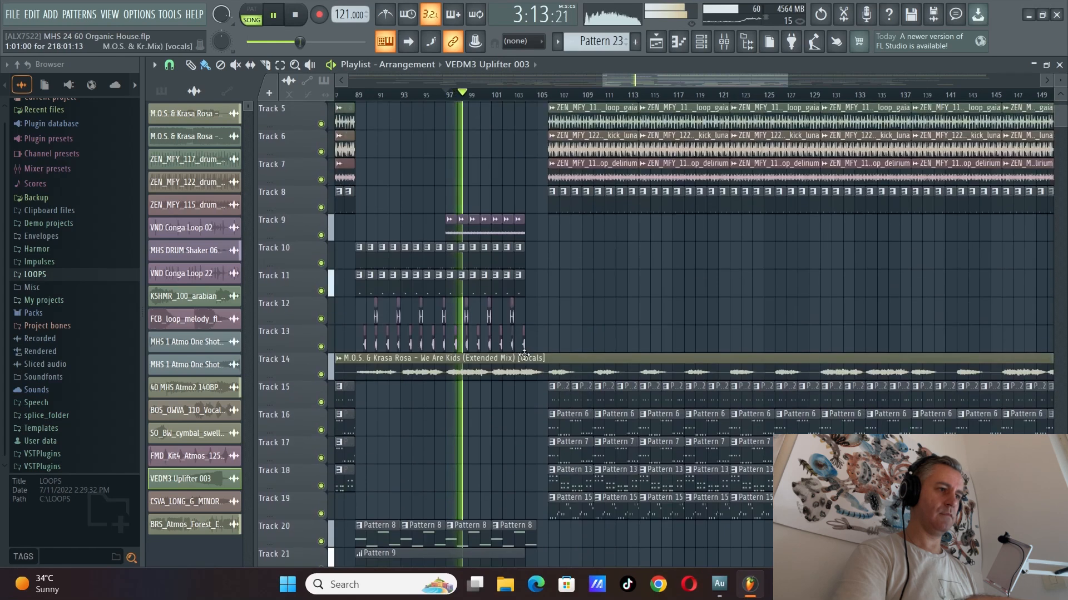
double_click(581, 359)
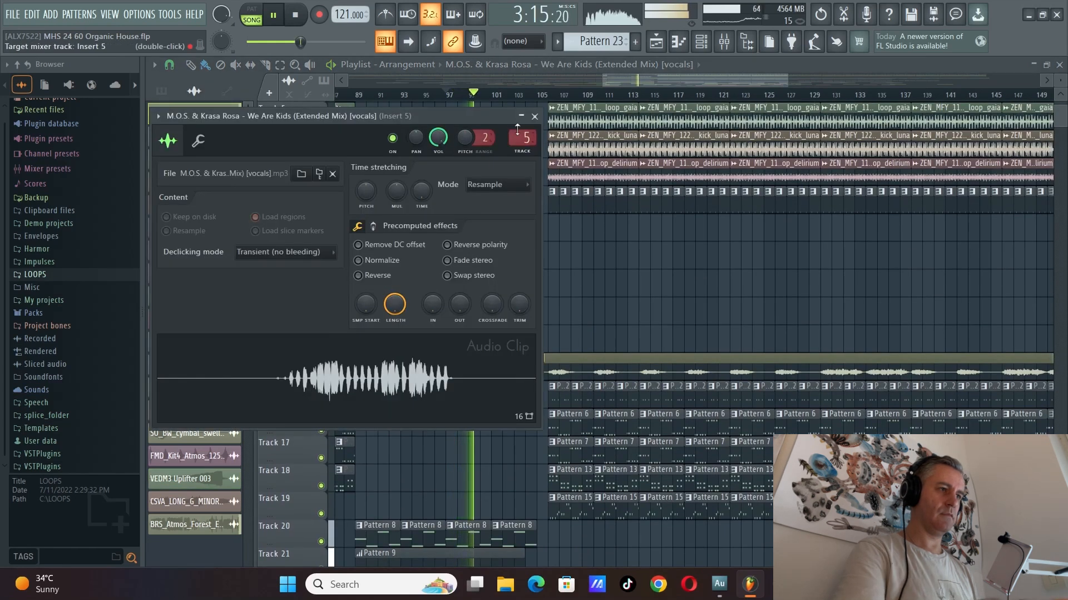
left_click(535, 116)
Move playback to bar 106 and listen to the section after the break while viewing Tracks 24 to 39
left_click(551, 99)
scroll(556, 279, "down", 6)
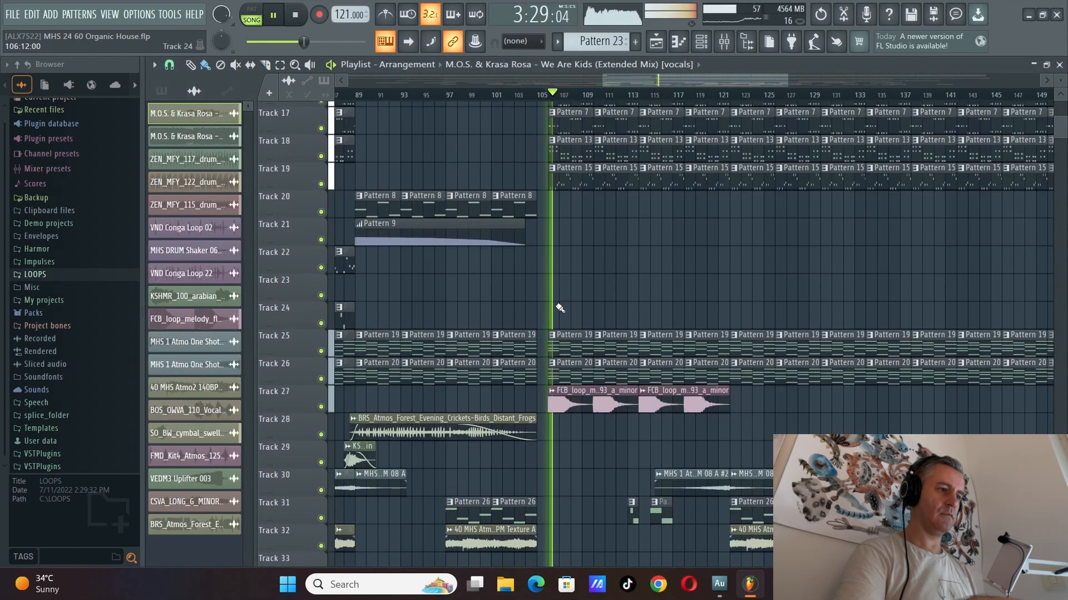
scroll(485, 270, "right", 2)
scroll(501, 269, "down", 1)
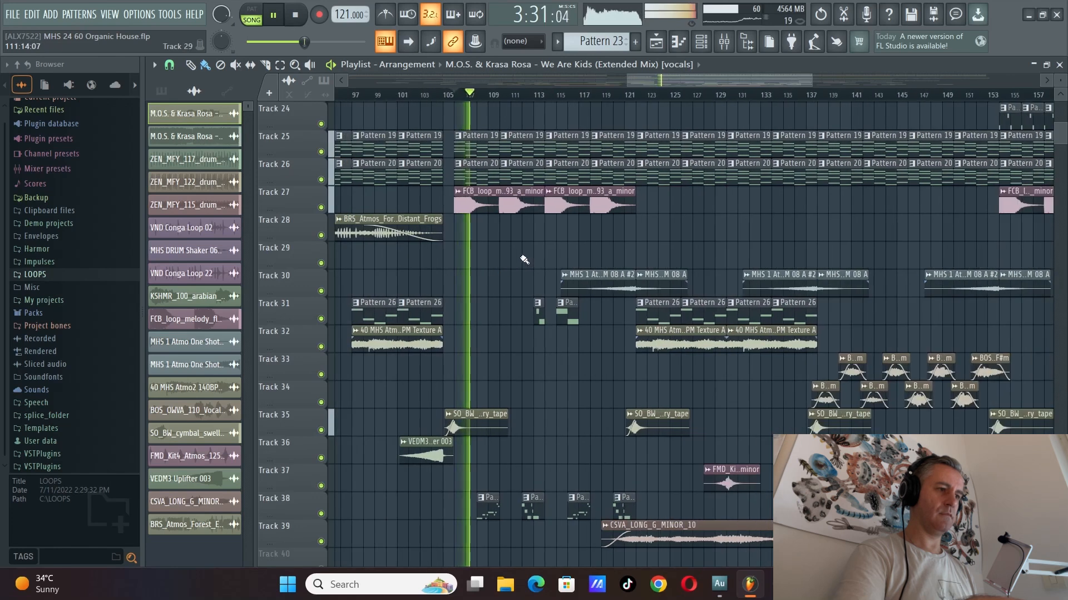
scroll(509, 312, "up", 2)
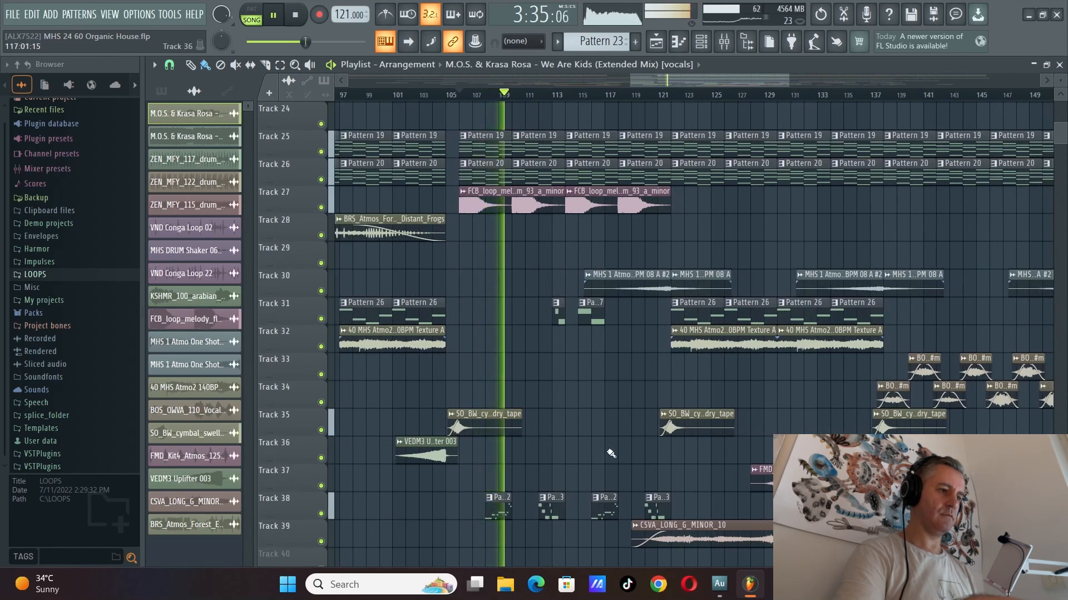
scroll(595, 449, "down", 2)
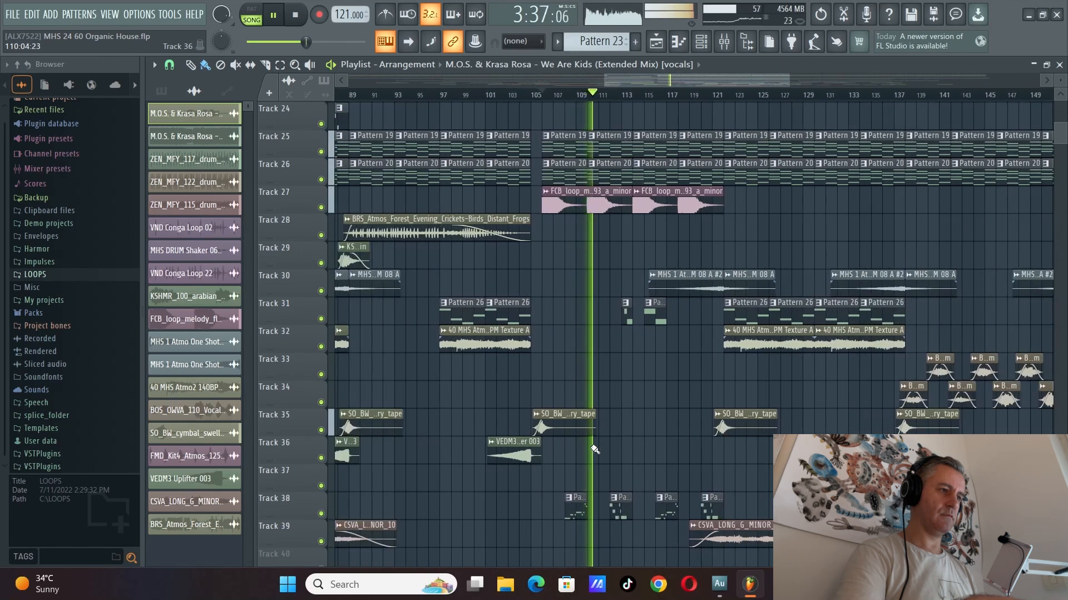
Stop playback and return the song position to the start
key("space")
scroll(449, 153, "down", 3)
key("Home")
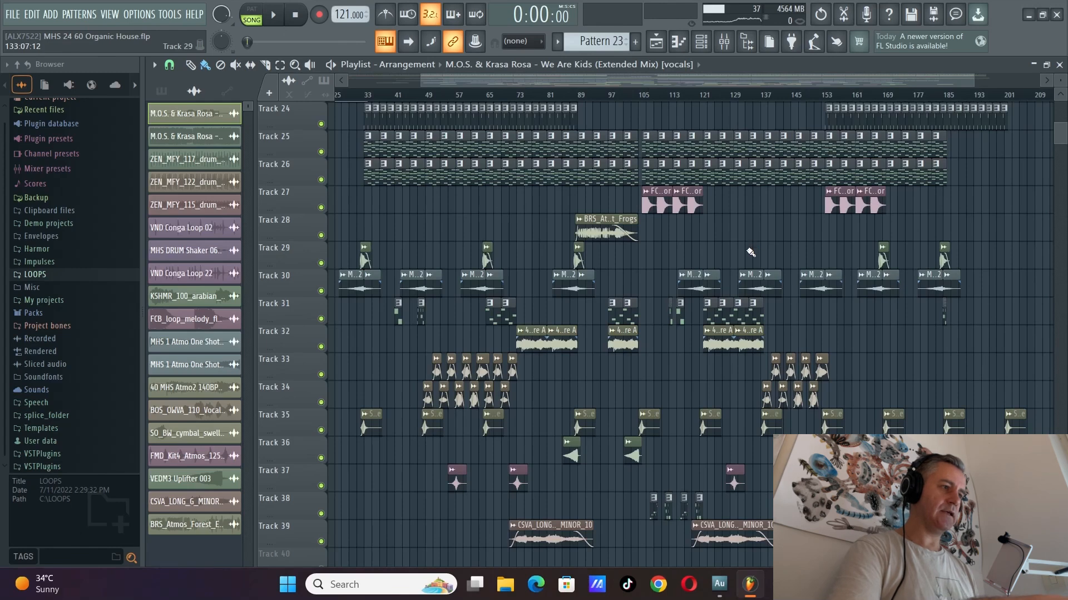
Examine the layout of the whole arrangement, from the drum tracks through the vocal and the pattern tracks below it
scroll(753, 246, "up", 6)
scroll(749, 251, "up", 3)
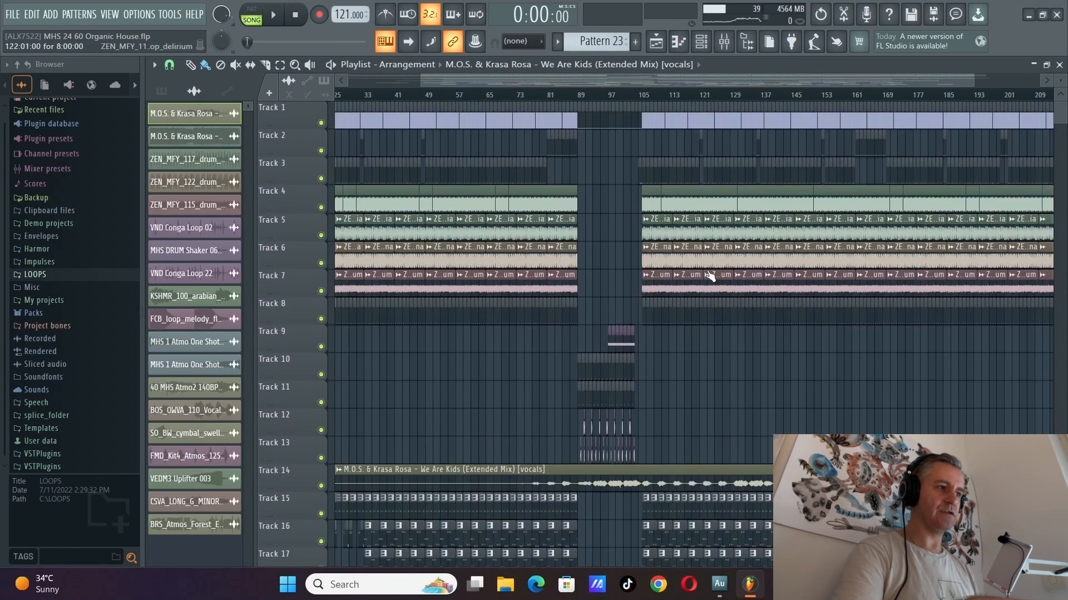
scroll(620, 303, "up", 3)
scroll(611, 297, "down", 4)
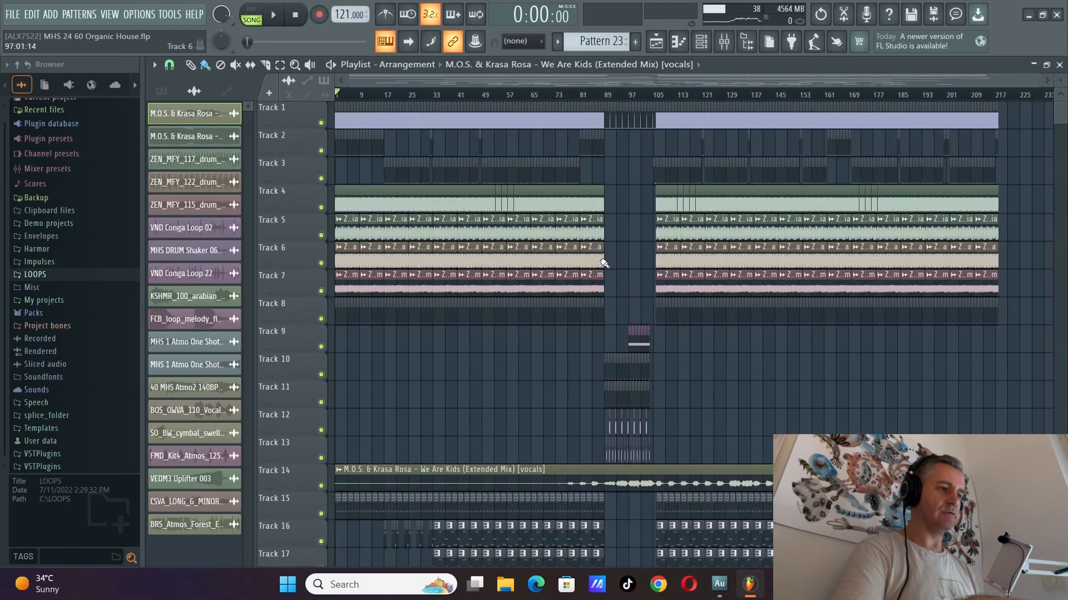
scroll(604, 263, "down", 4)
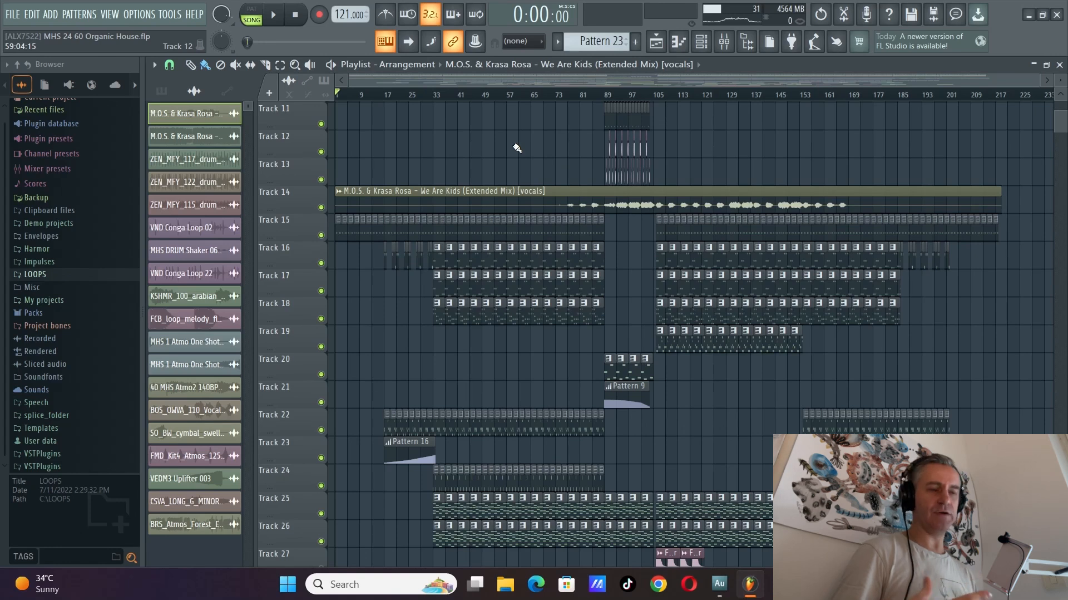
scroll(505, 168, "up", 3)
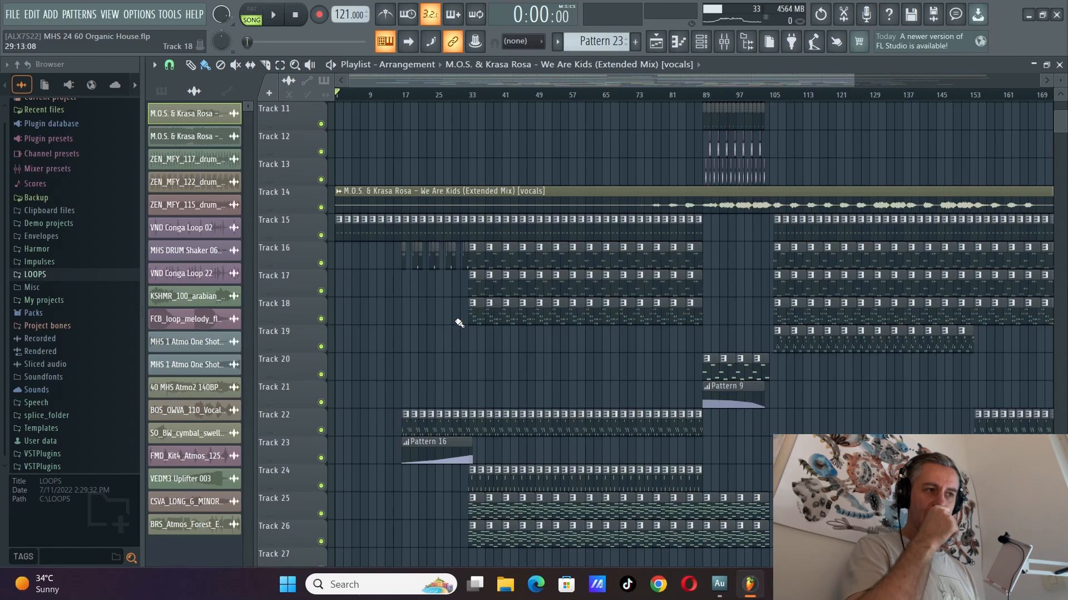
scroll(526, 315, "up", 5)
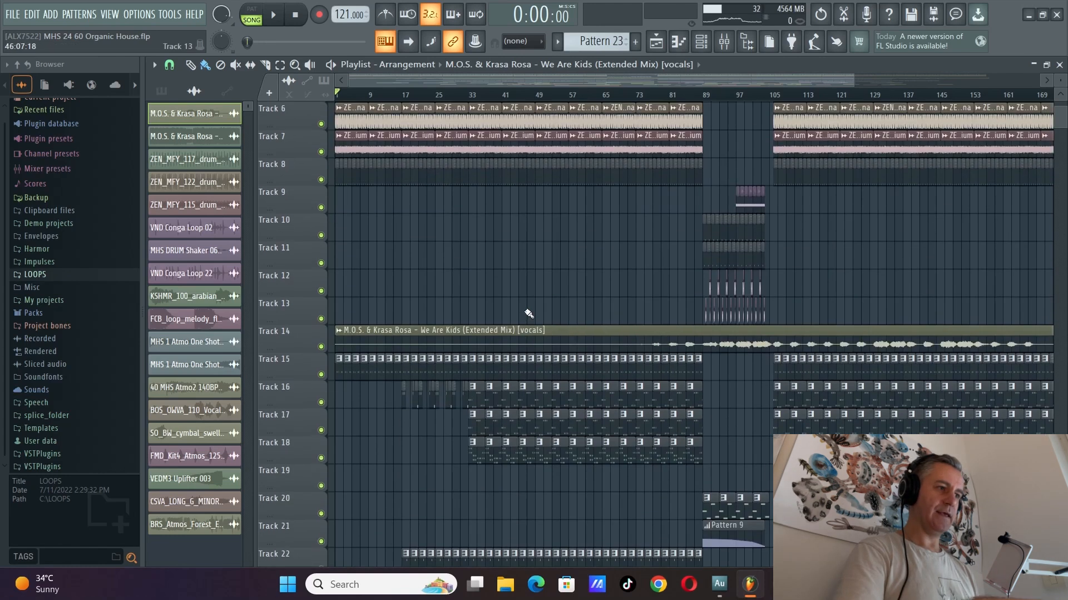
scroll(458, 256, "up", 3)
scroll(452, 251, "up", 5)
scroll(450, 247, "down", 4)
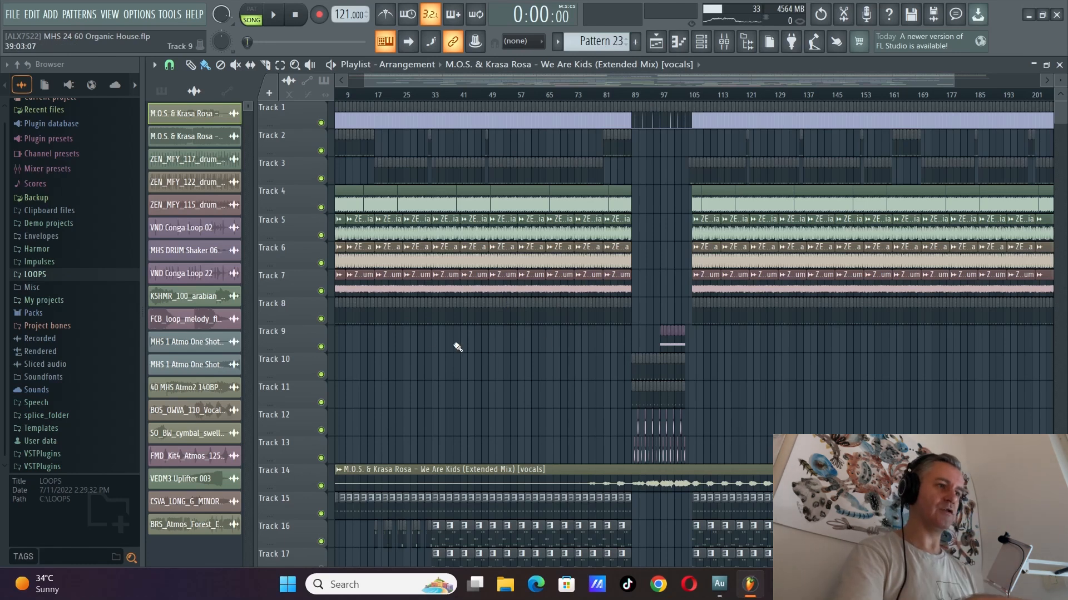
Solo Tracks 2 and 3 and play them from bar 13
scroll(381, 267, "up", 3)
left_click(321, 151, "ctrl")
left_click(321, 178)
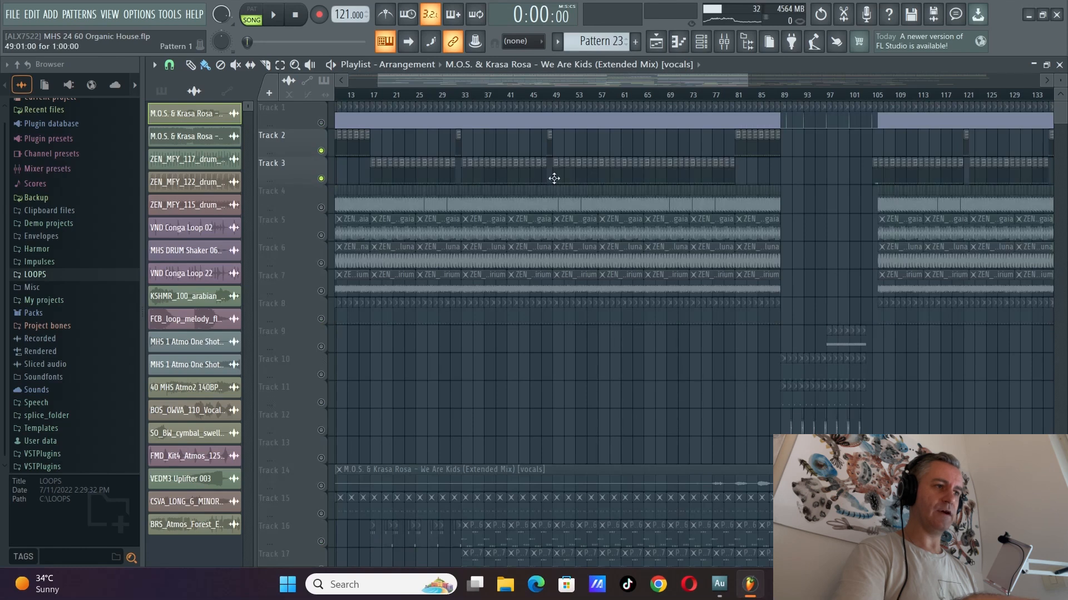
scroll(551, 177, "down", 3)
scroll(380, 97, "up", 2)
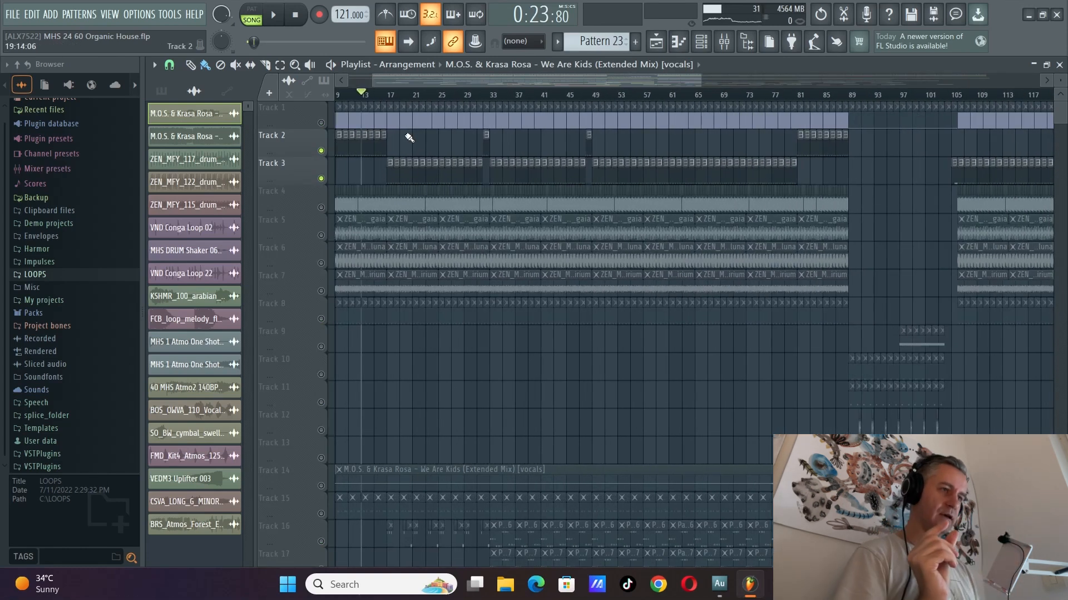
key("space")
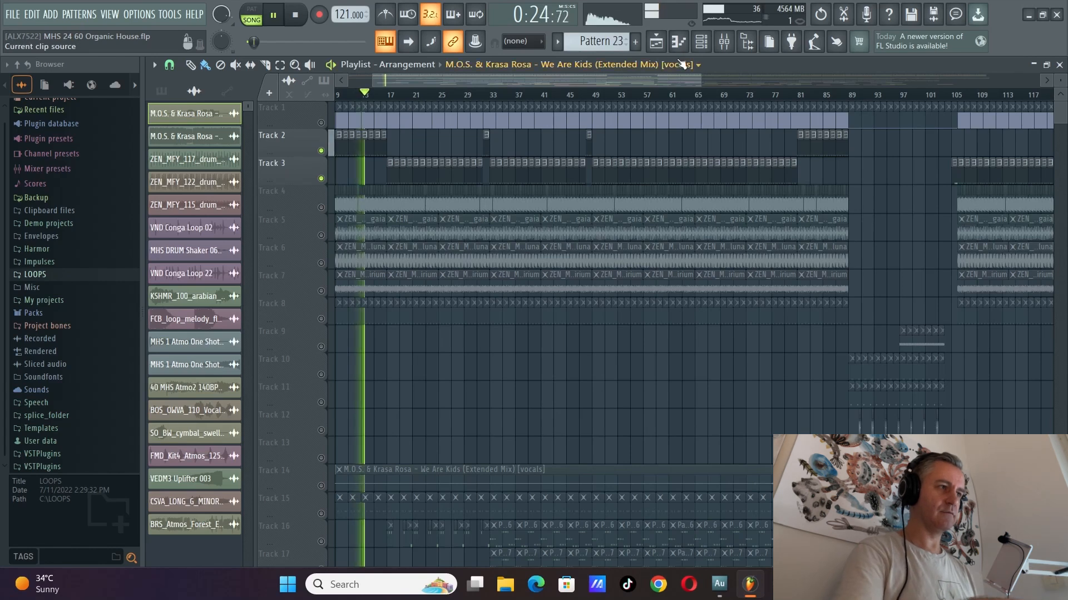
Show the Channel rack and the master's s(M)exoscope to view the waveform of Tracks 2 and 3 from bar 21, and stop playback
key("F6")
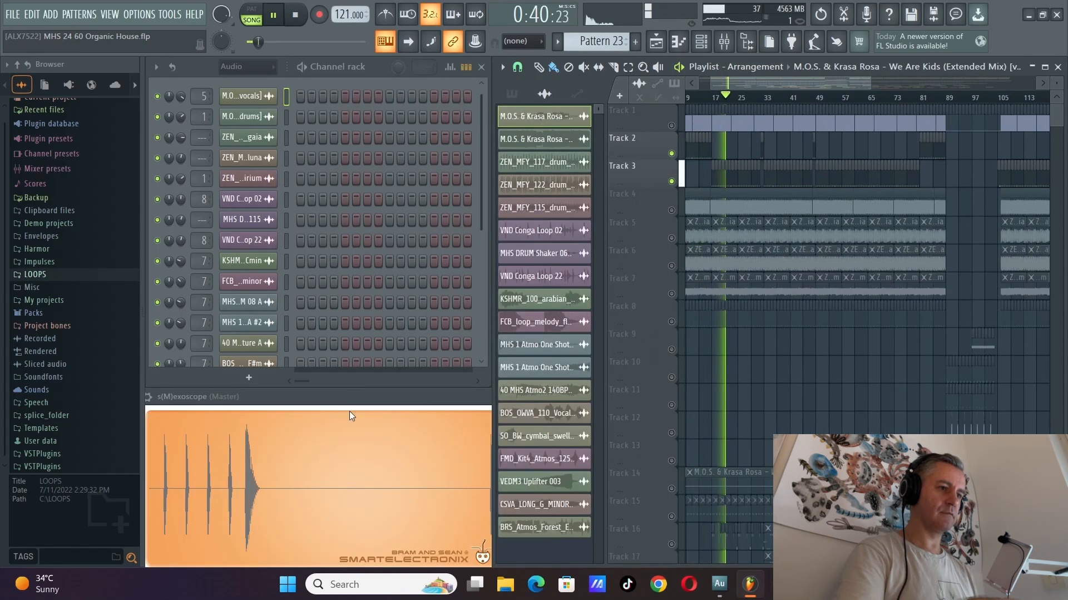
left_click(351, 415)
key("space")
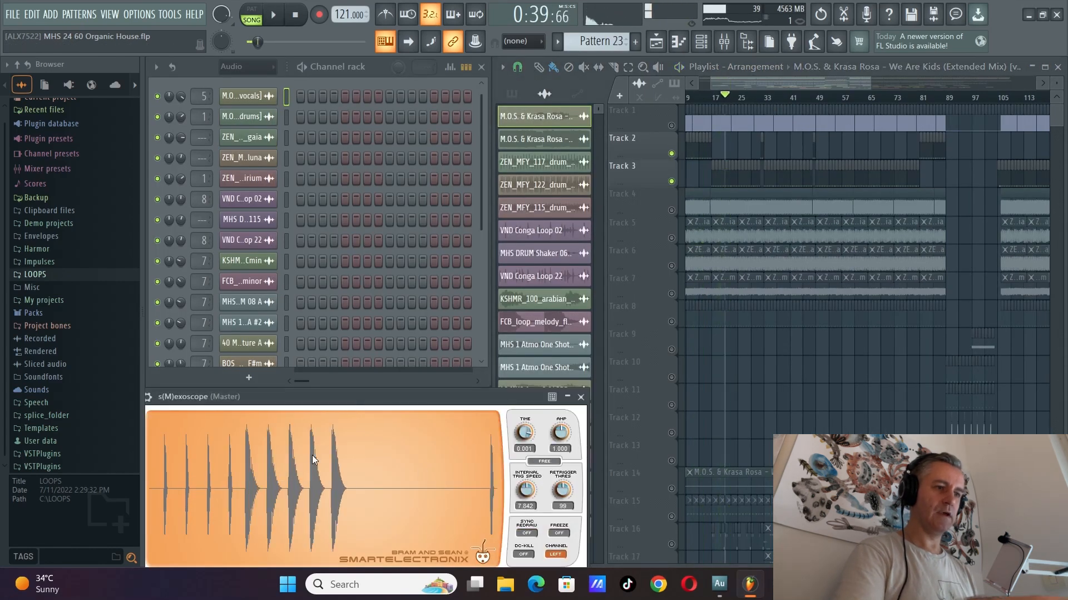
Solo Tracks 4 to 8 and play them from bar 21 while viewing their waveform in s(M)exoscope, and stop playback
left_click_drag(671, 210, 676, 329)
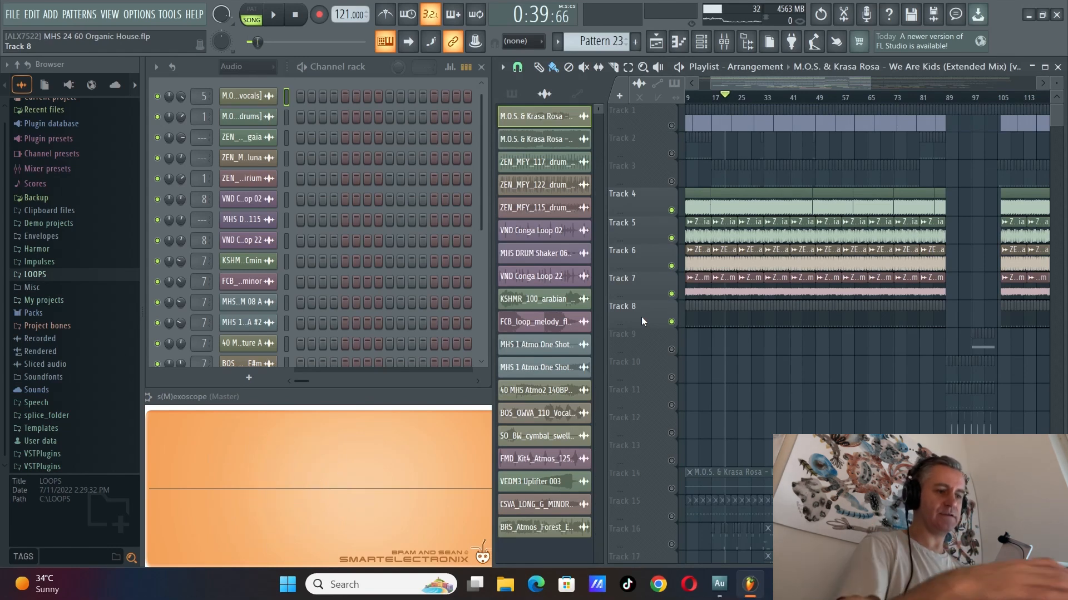
key("space")
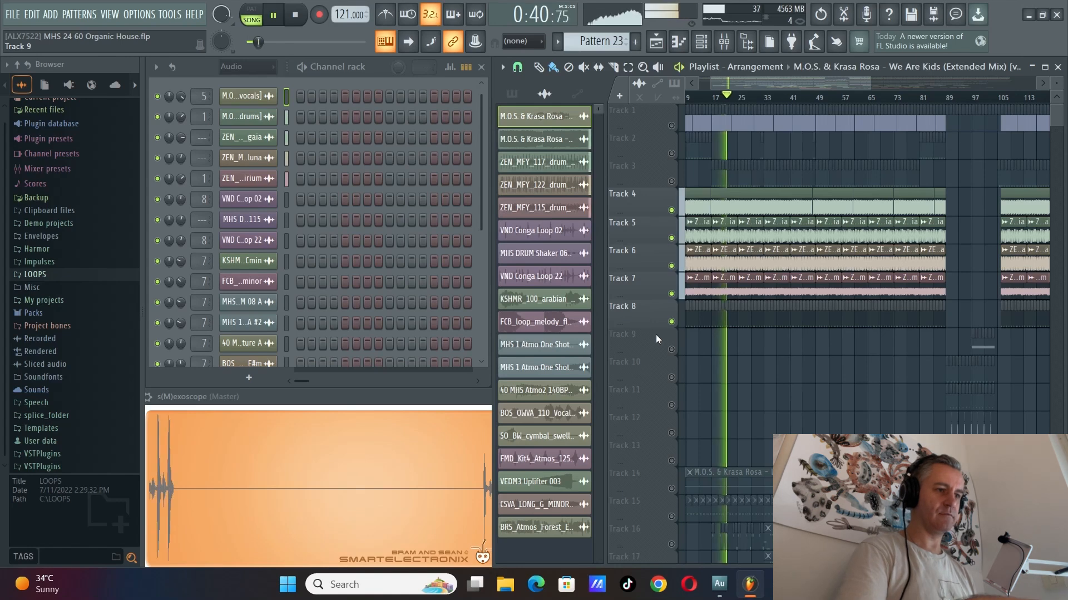
left_click(383, 402)
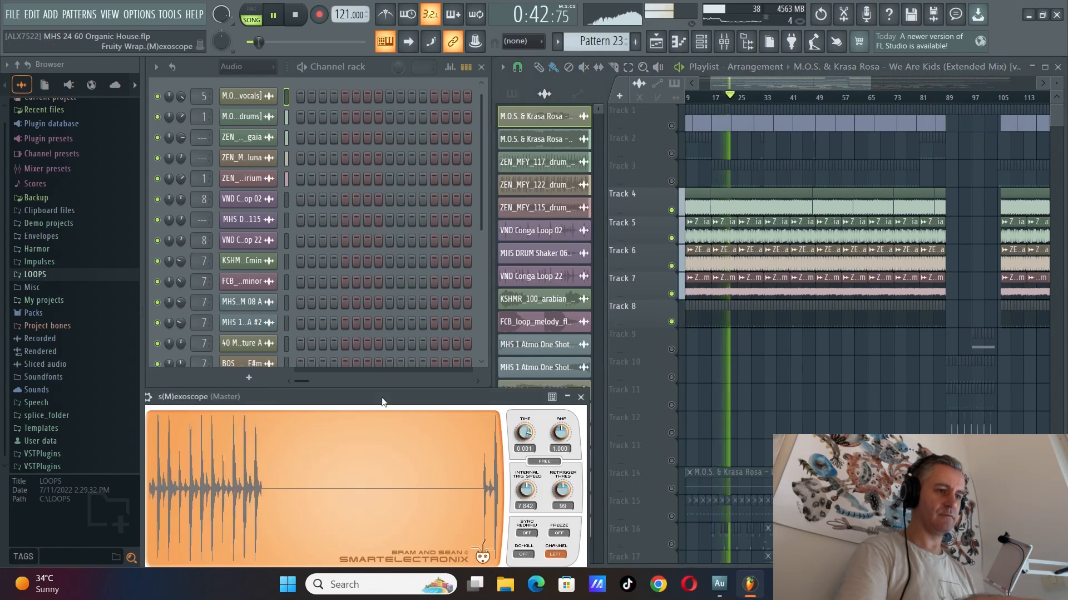
key("space")
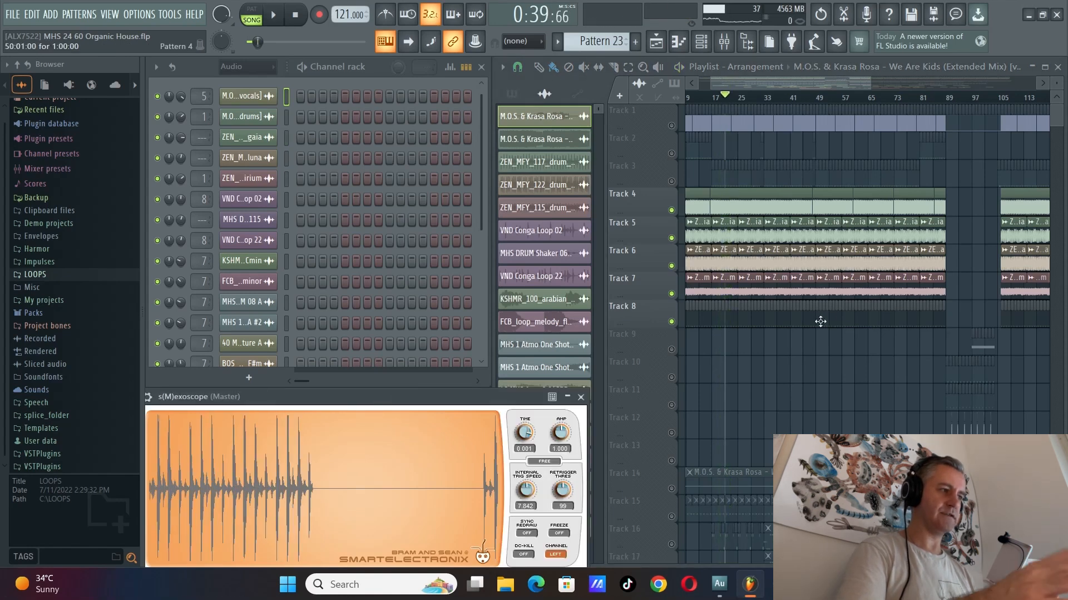
Solo Tracks 9 to 13 and start playback from bar 89
scroll(972, 354, "up", 5)
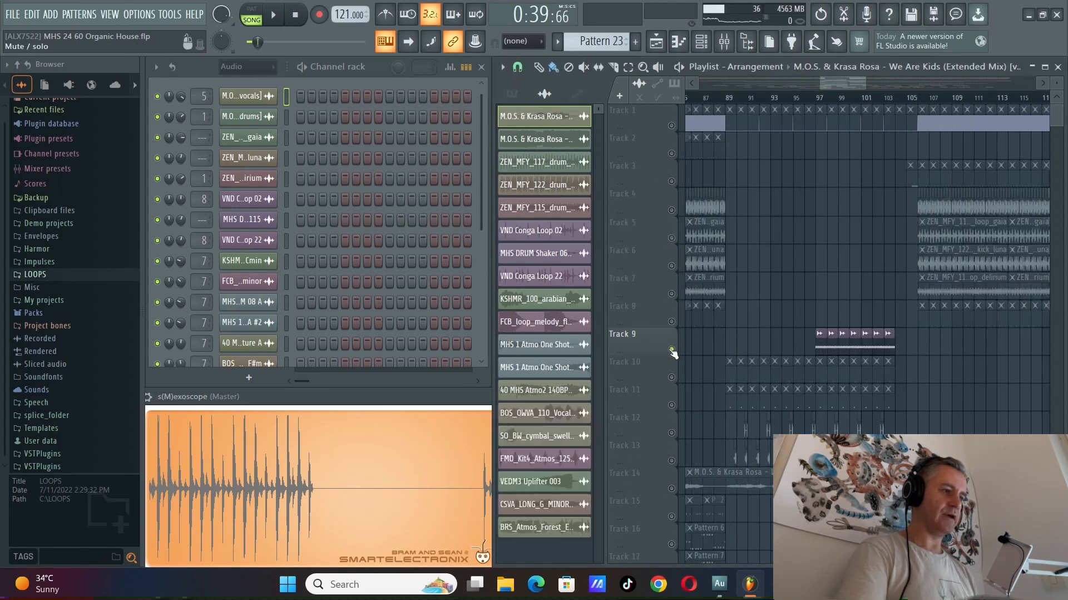
left_click_drag(672, 405, 678, 438)
scroll(756, 402, "down", 4)
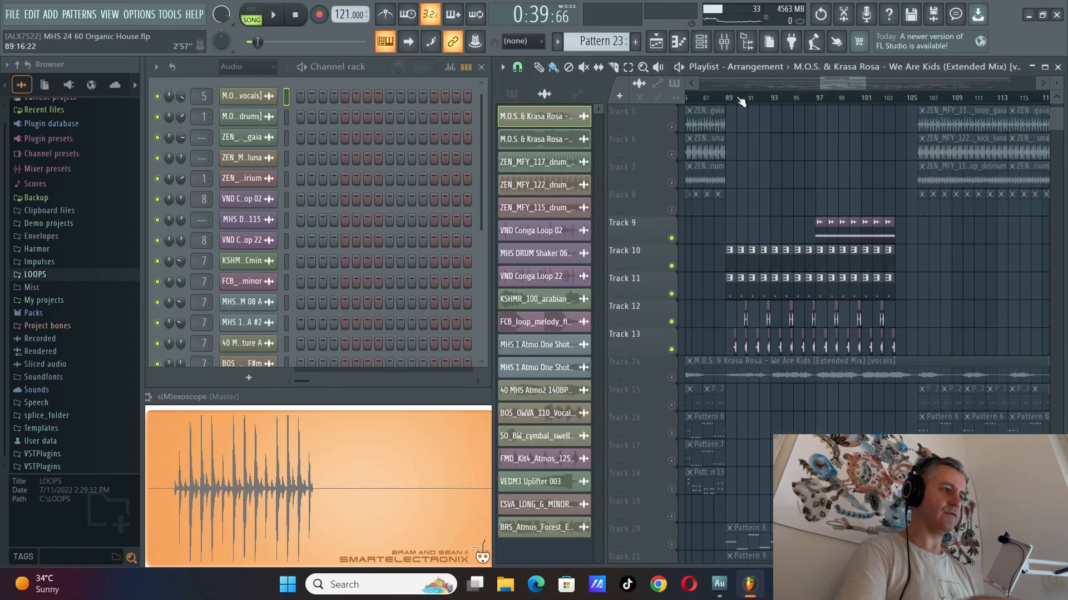
left_click(734, 100)
key("space")
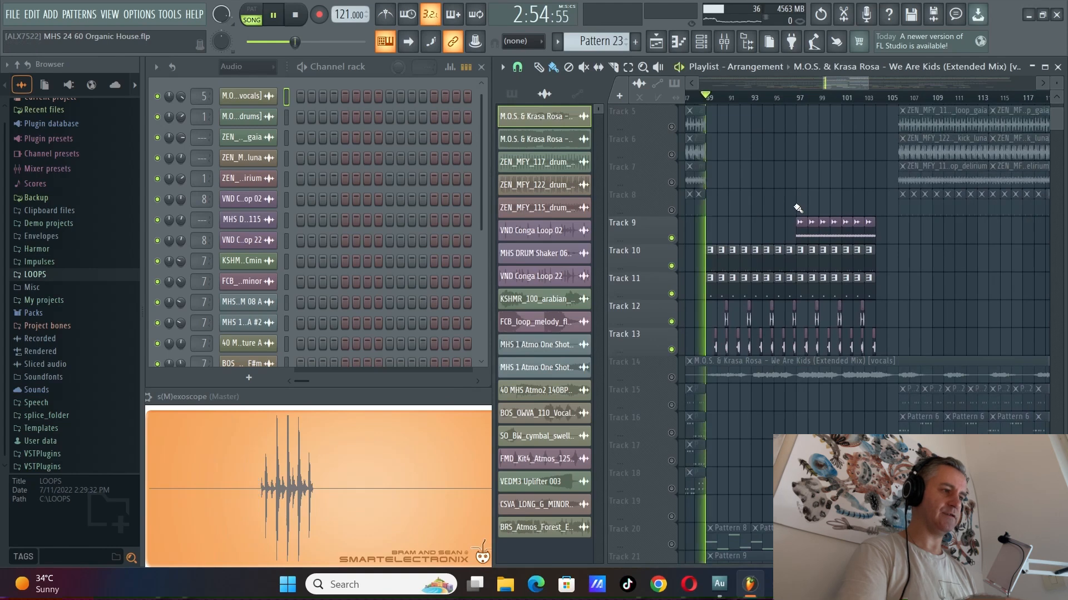
Move playback to bar 97 to hear Tracks 9 to 13 with the Track 9 loop, and stop playback
left_click(798, 100)
scroll(823, 214, "down", 3)
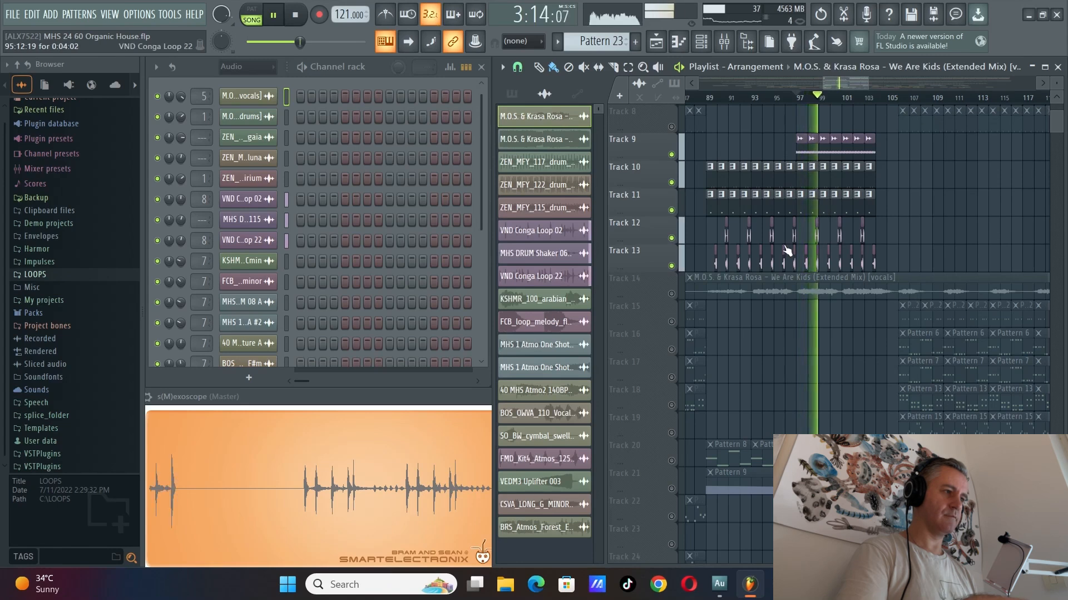
key("space")
Solo the vocal on Track 14, play it from bar 97, and stop playback
scroll(907, 226, "down", 2)
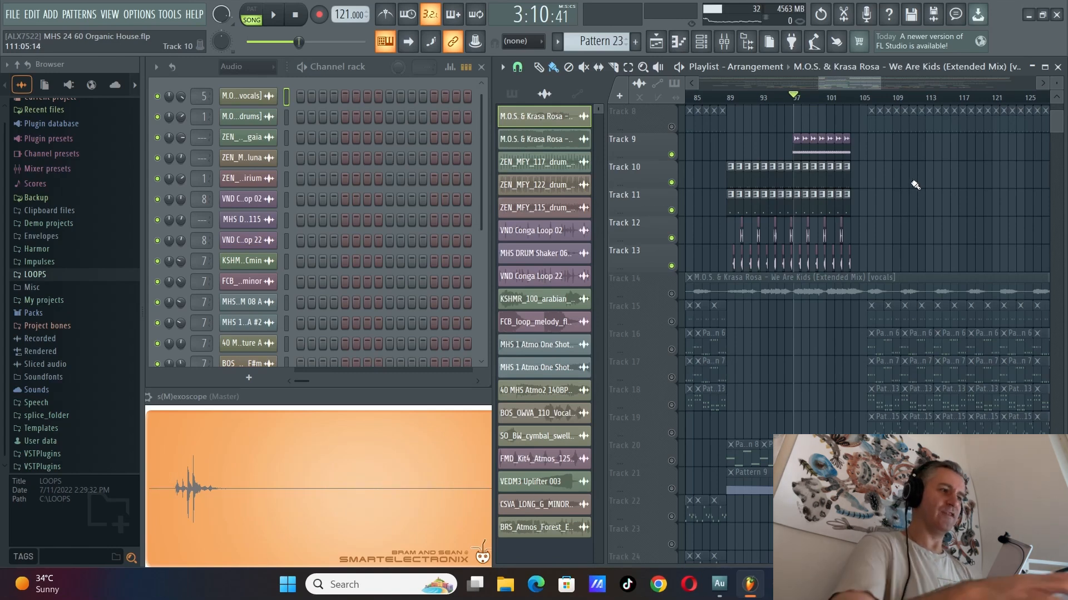
left_click(679, 294, "ctrl")
scroll(764, 313, "up", 2)
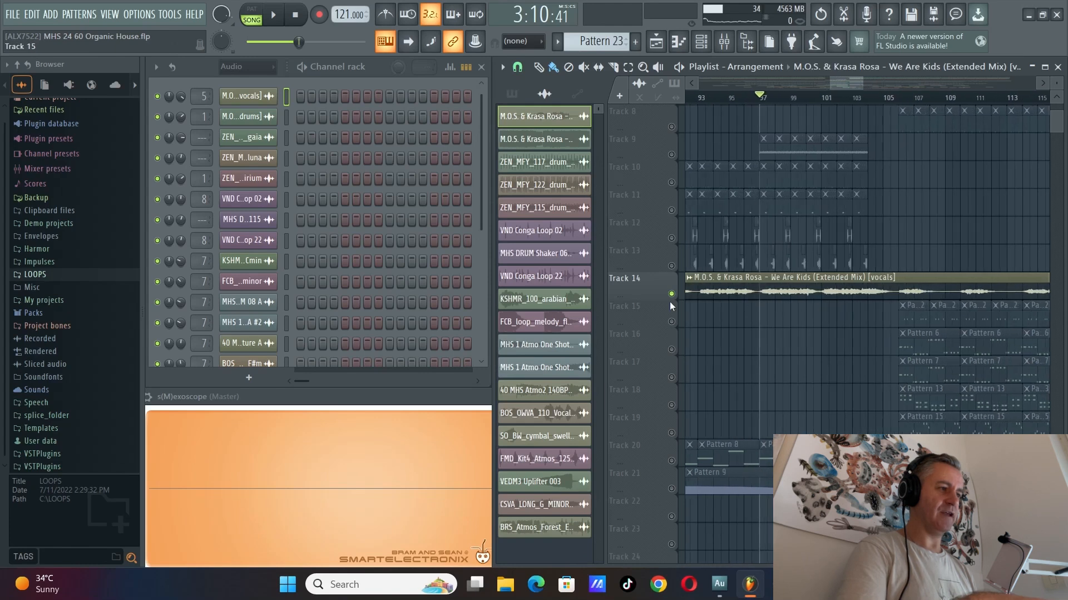
key("space")
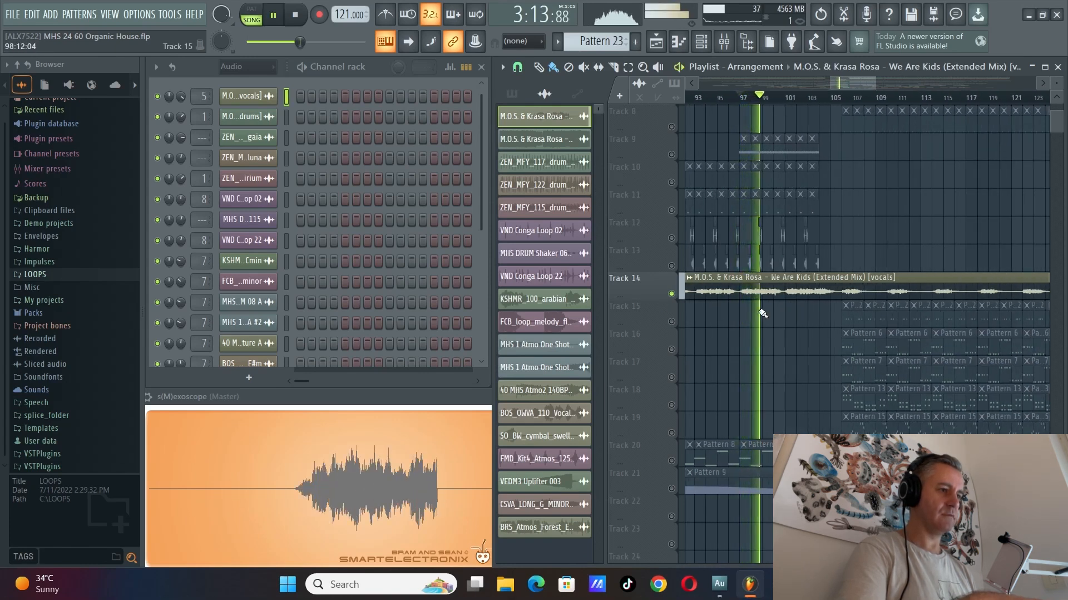
key("space")
Solo Track 15 and set the playback position to bar 106, at the start of its Pattern 2 clips
scroll(763, 313, "down", 1)
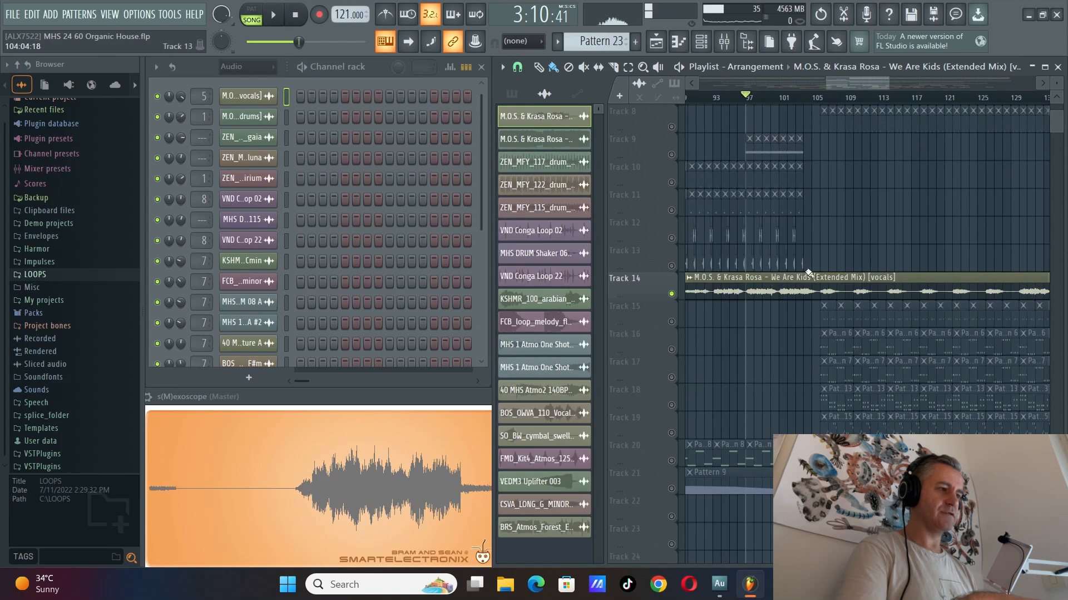
scroll(808, 272, "down", 5)
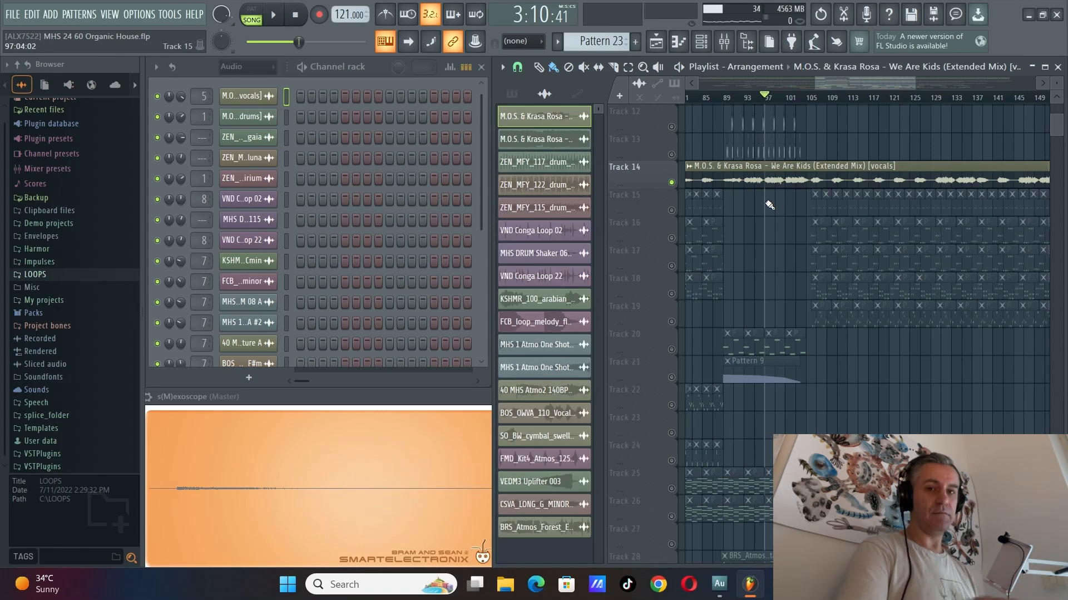
scroll(778, 180, "up", 2)
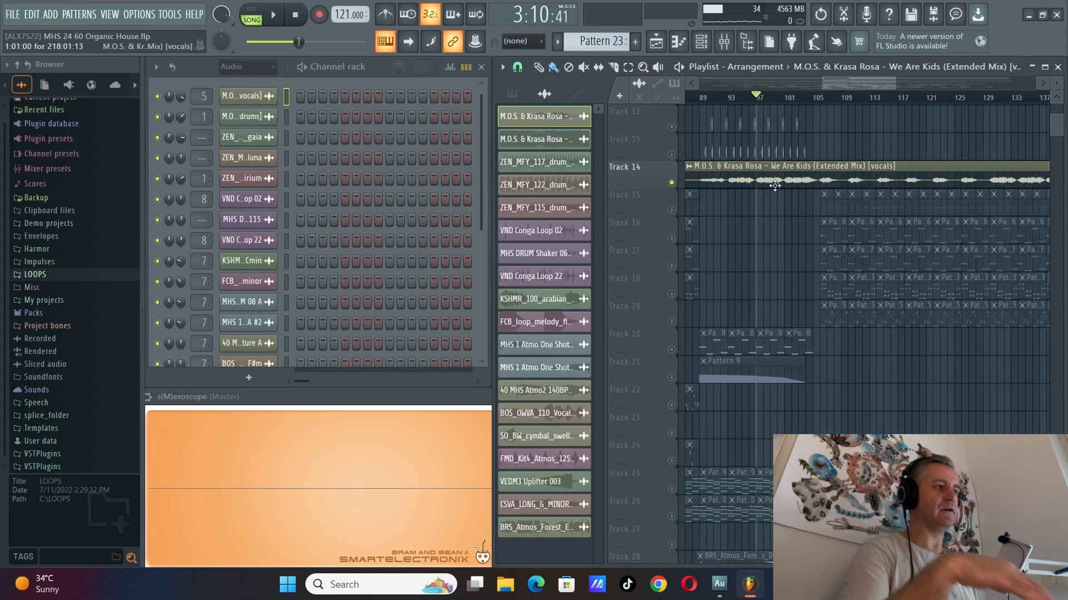
right_click(672, 209)
scroll(869, 185, "up", 3)
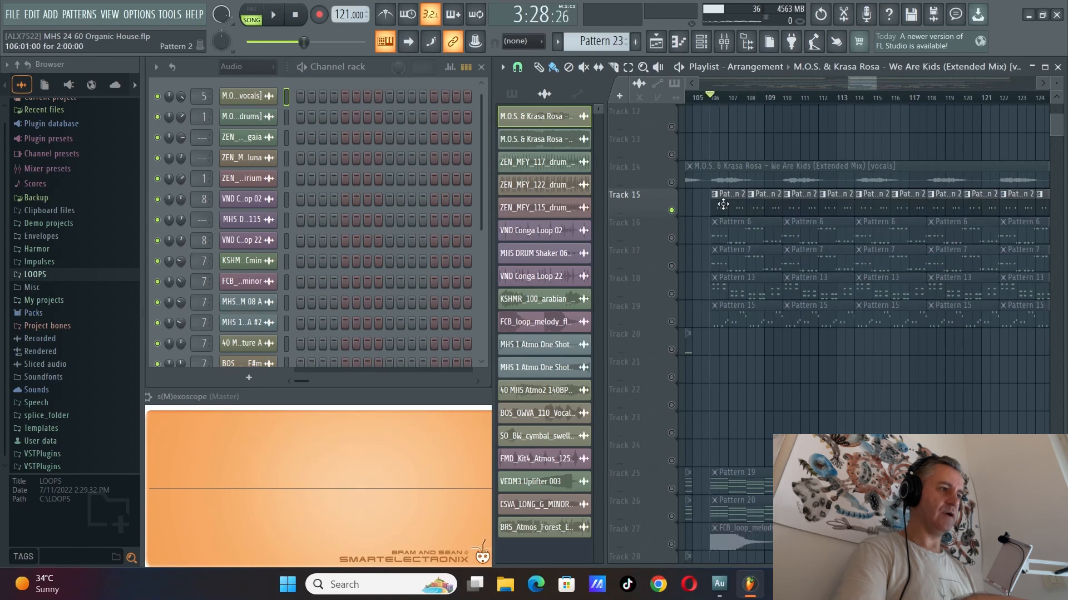
Play Track 15 from bar 106, examine Pattern 2's VES2 Toms 001 notes in the piano roll, return to the playlist, and stop playback
left_click(723, 204)
key("space")
scroll(385, 215, "down", 3)
left_click(362, 284)
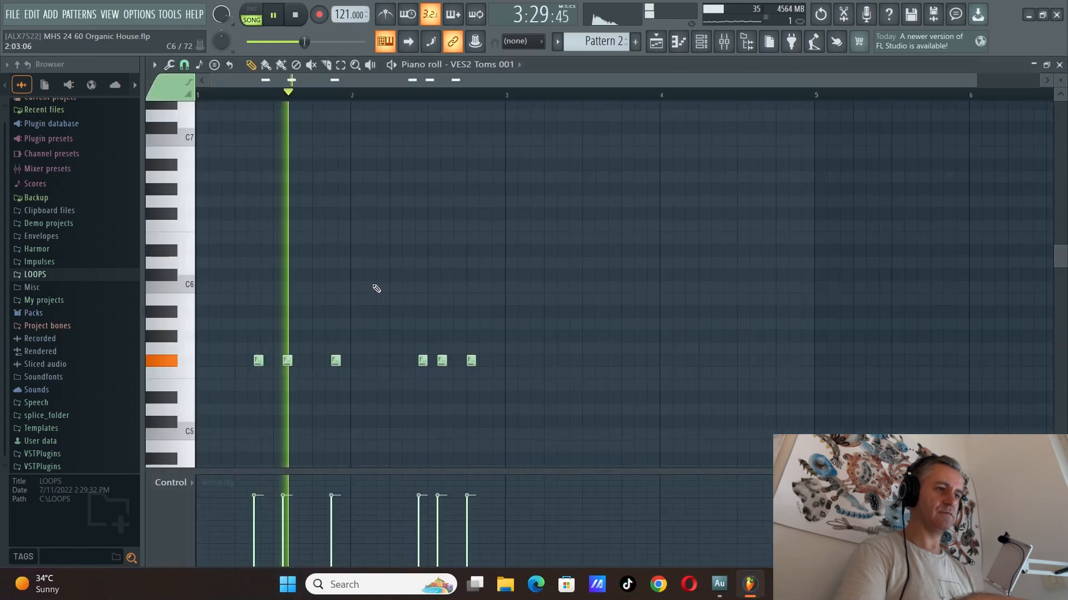
scroll(376, 287, "down", 3)
scroll(254, 245, "up", 2)
scroll(254, 246, "down", 1)
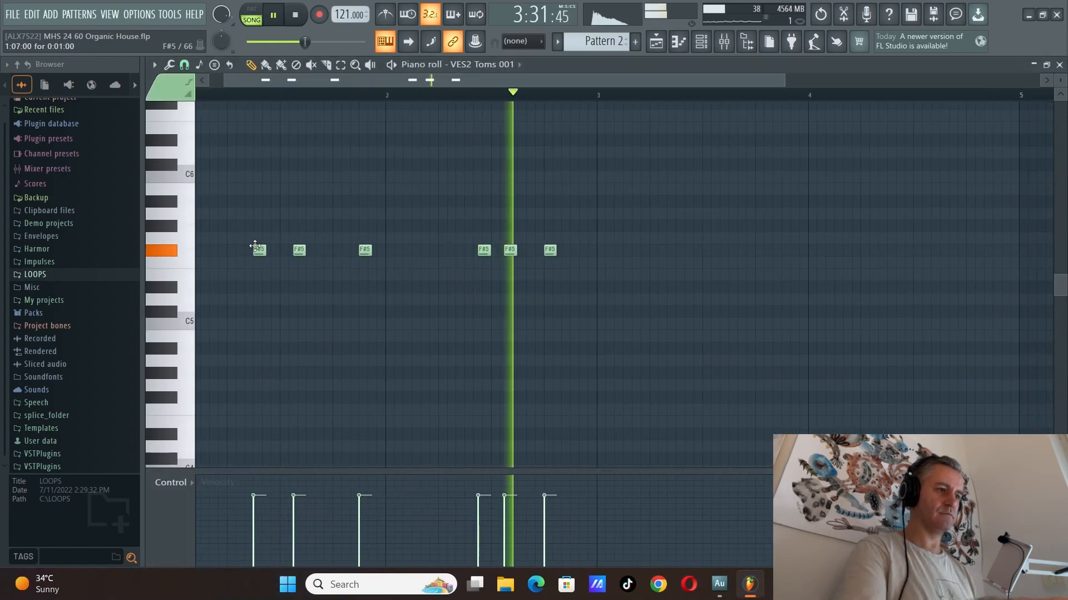
key("F7")
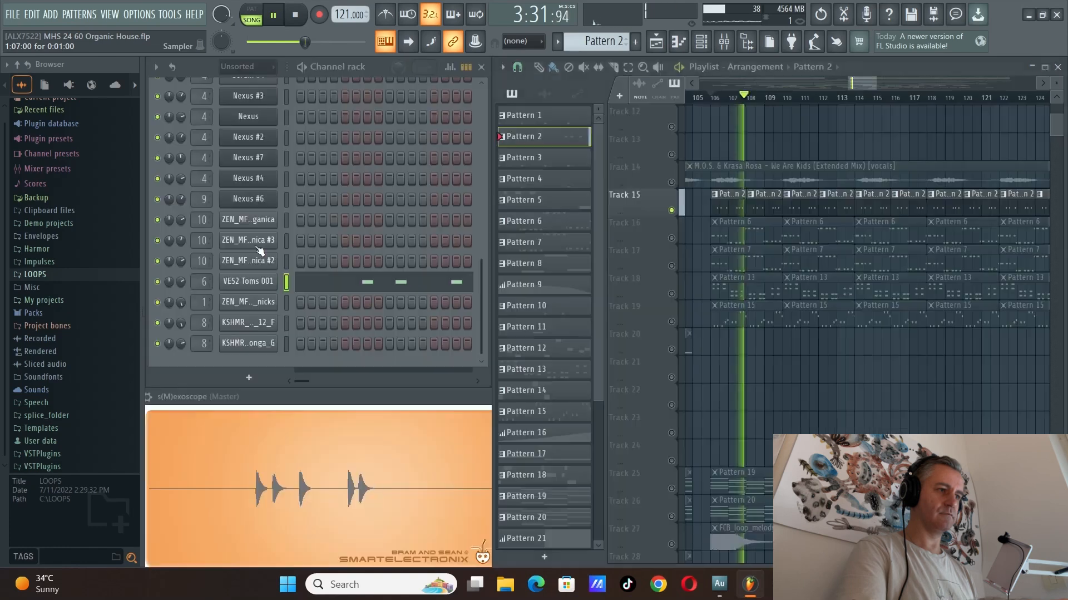
key("space")
Solo Track 16, play it from bar 106, and examine Pattern 6's Serum notes in the piano roll before returning to the playlist
left_click(672, 236)
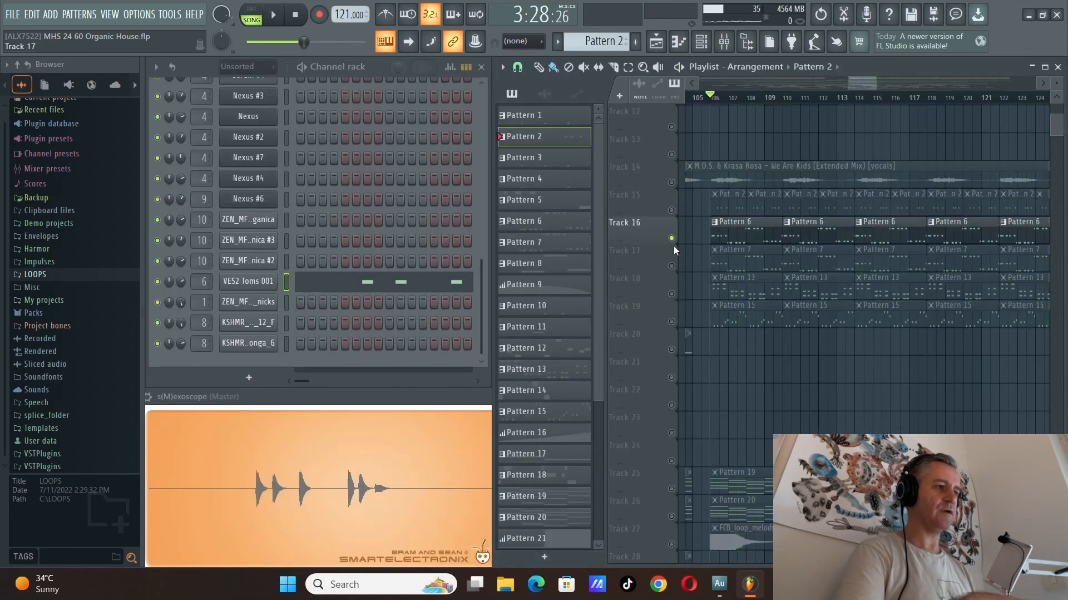
key("space")
scroll(373, 190, "up", 4)
left_click(352, 124)
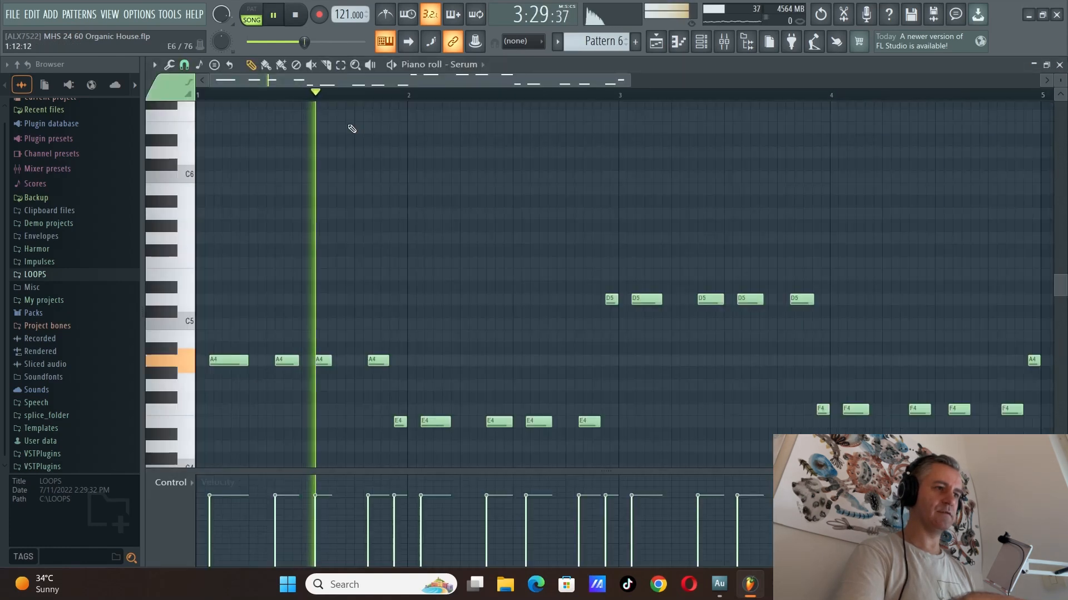
scroll(328, 201, "down", 1, "ctrl")
scroll(331, 199, "up", 2)
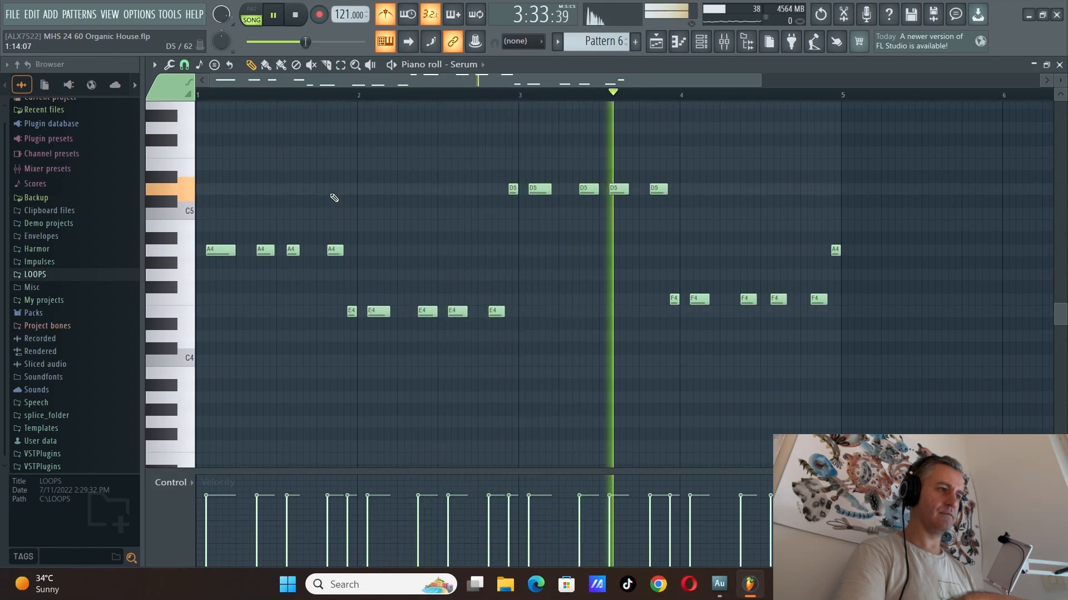
key("Escape")
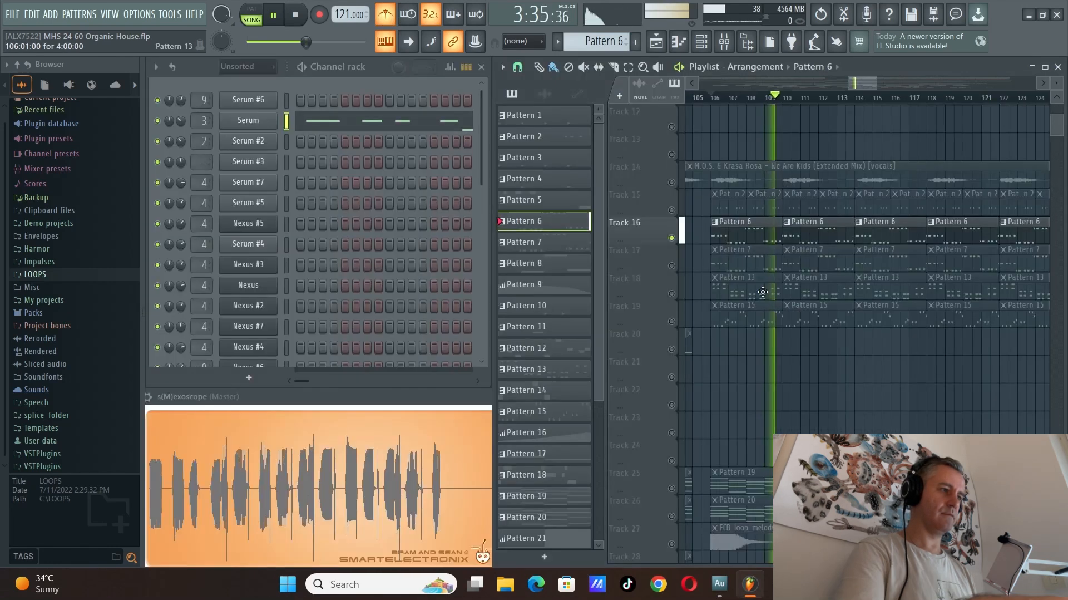
Solo Track 17, view Pattern 7's Serum #2 notes, compare its sound with Track 16 by switching solos, and stop playback
left_click(672, 266)
left_click(727, 254)
left_click(399, 150)
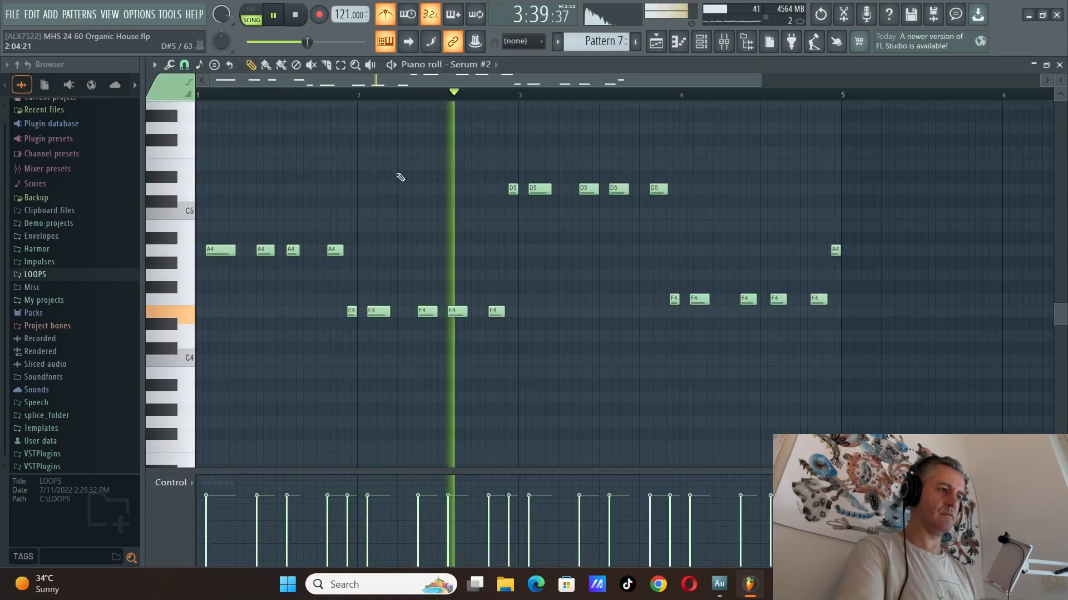
key("Escape")
left_click(672, 239)
left_click(672, 265)
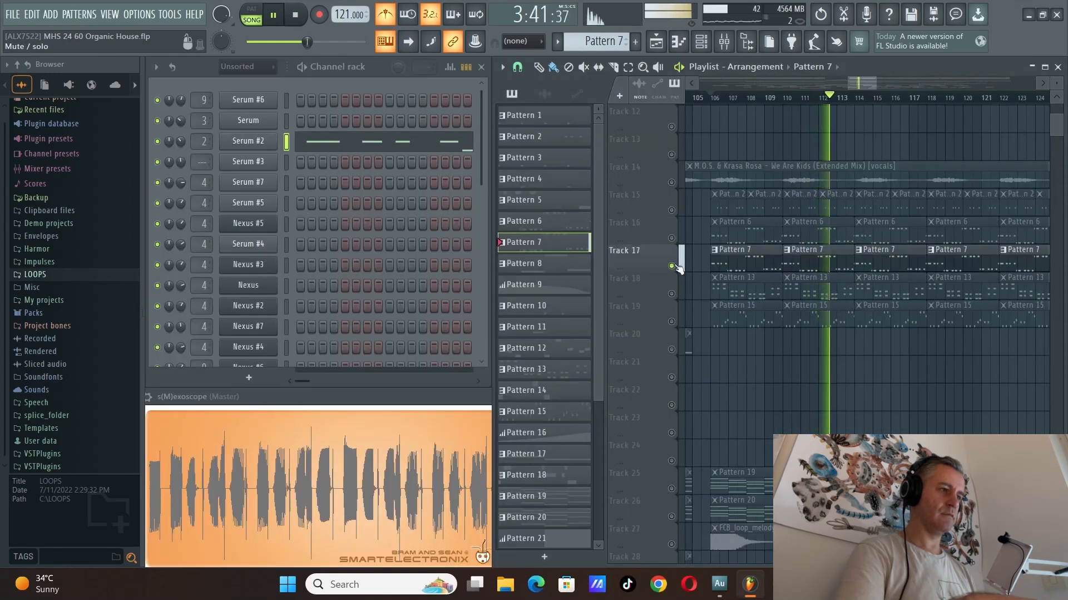
key("space")
Solo Track 18, play it from bar 106 while viewing Pattern 13's Nexus notes in the piano roll, and stop playback
scroll(735, 263, "down", 1)
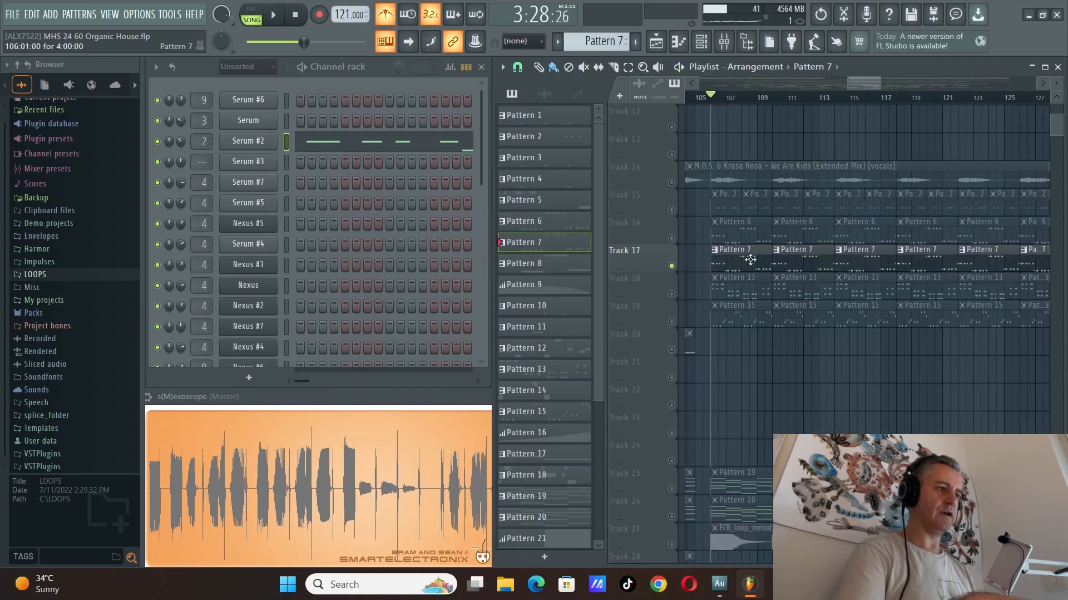
scroll(751, 259, "down", 2)
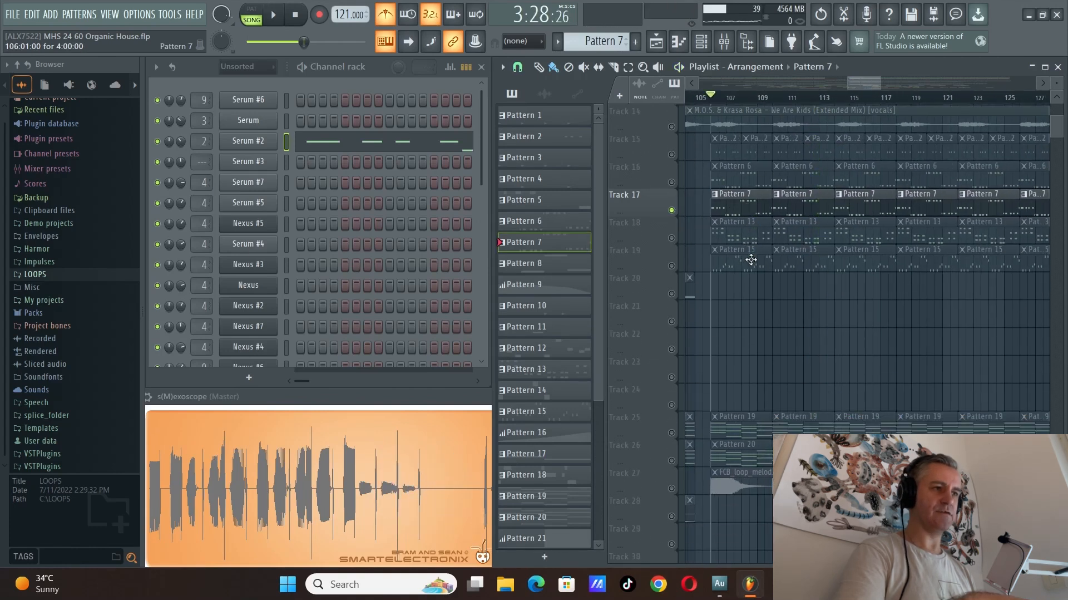
left_click(673, 238)
scroll(749, 233, "up", 1)
left_click(728, 232)
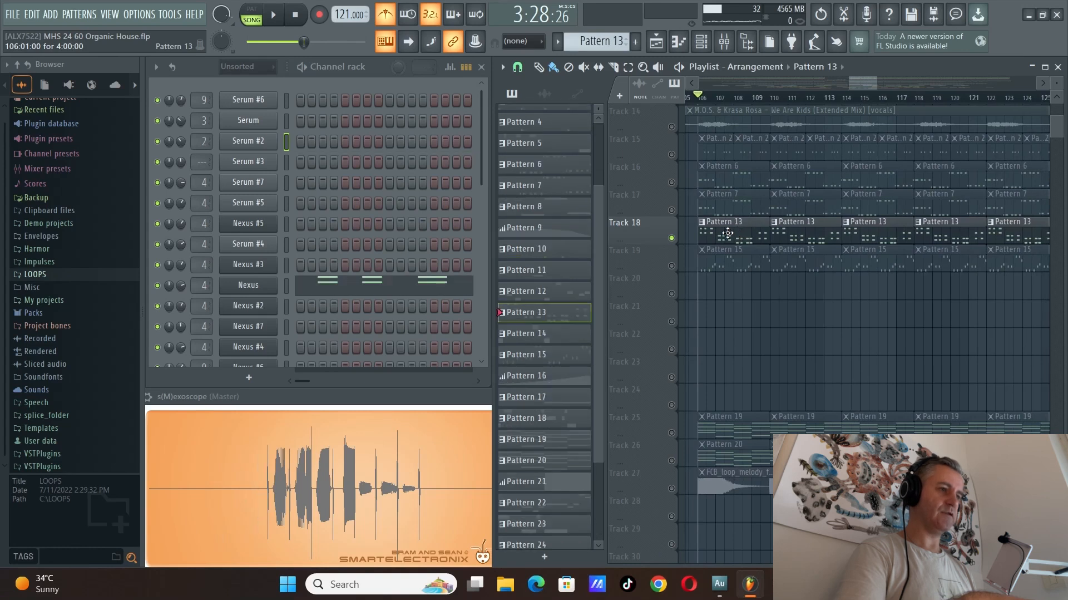
left_click(409, 287)
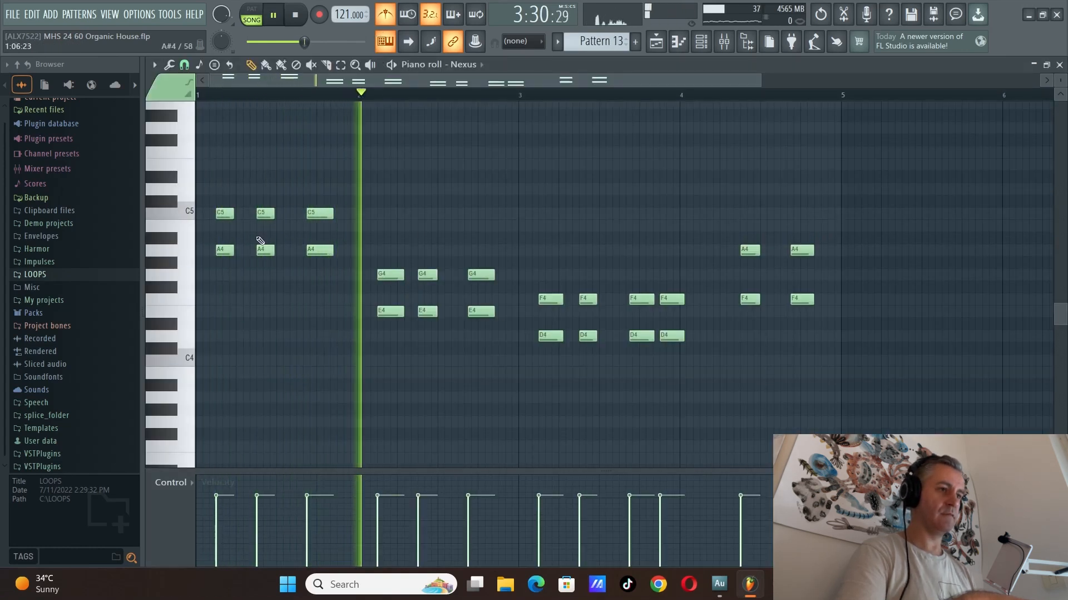
scroll(212, 267, "up", 1)
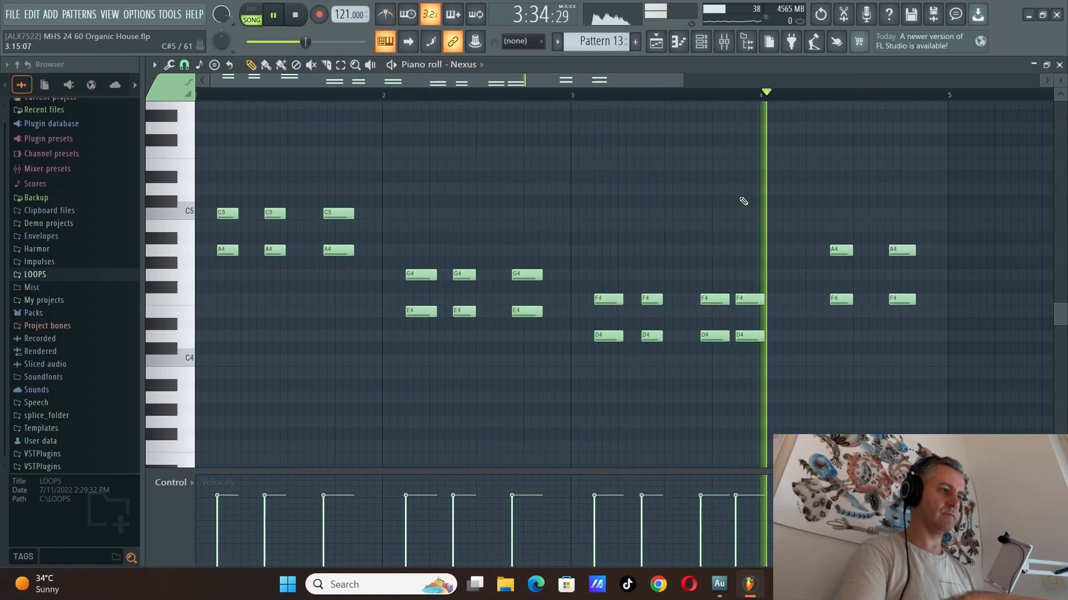
key("F7")
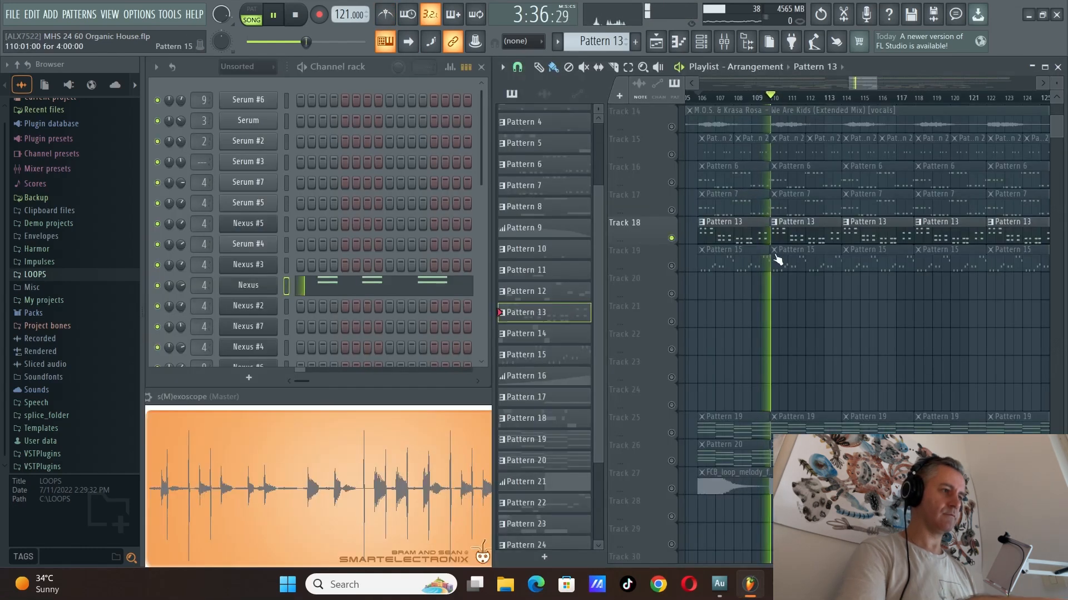
key("space")
Solo Track 19, play it from bar 106 while viewing Pattern 15's Nexus #2 notes, stop playback, and return to the playlist
left_click(779, 259)
scroll(851, 267, "down", 5)
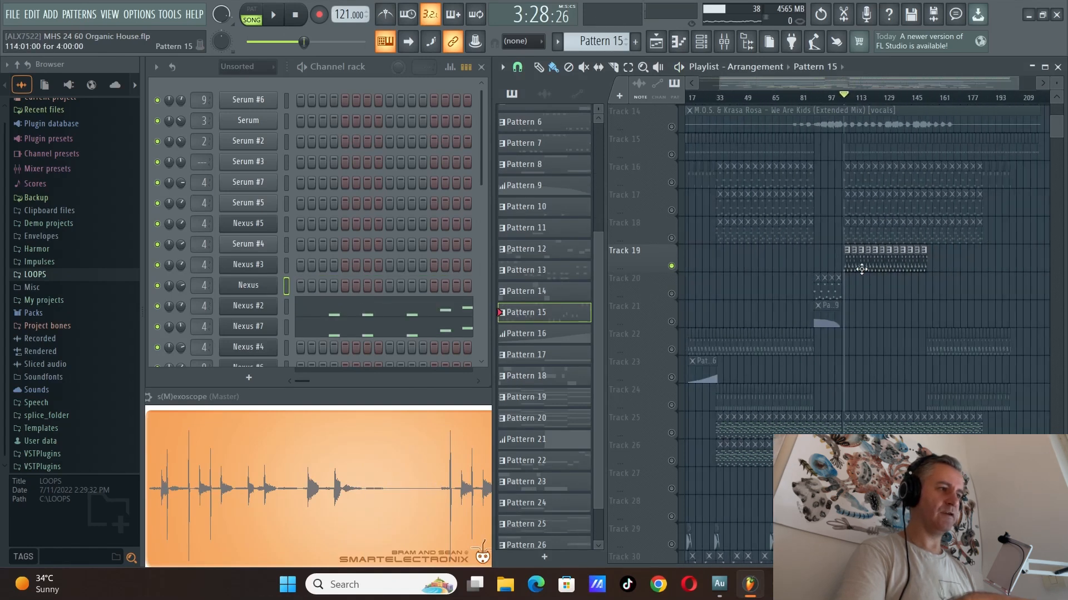
scroll(862, 269, "up", 6)
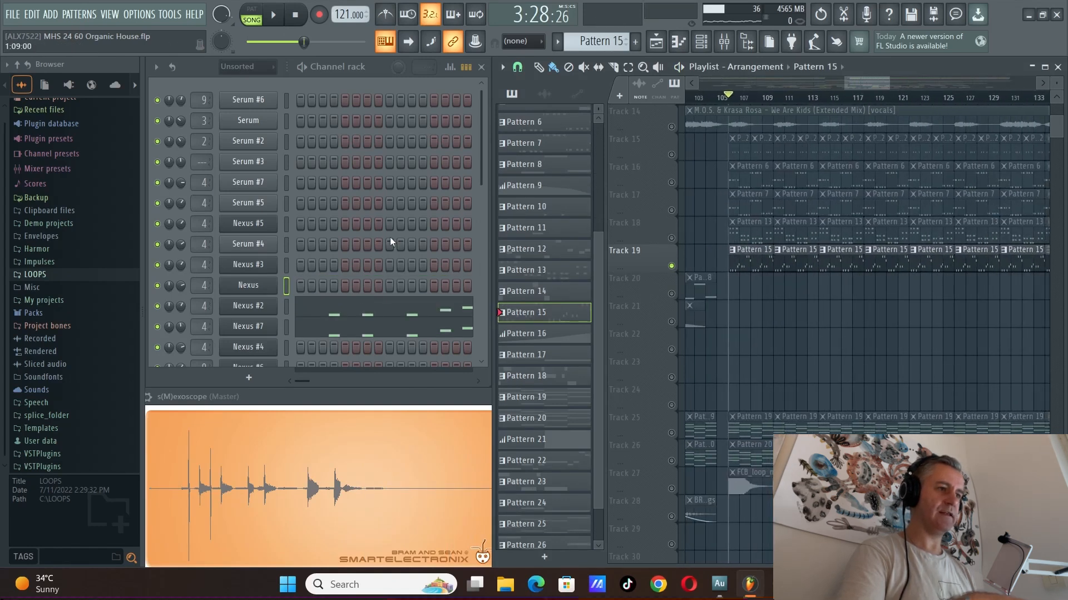
scroll(391, 241, "down", 2)
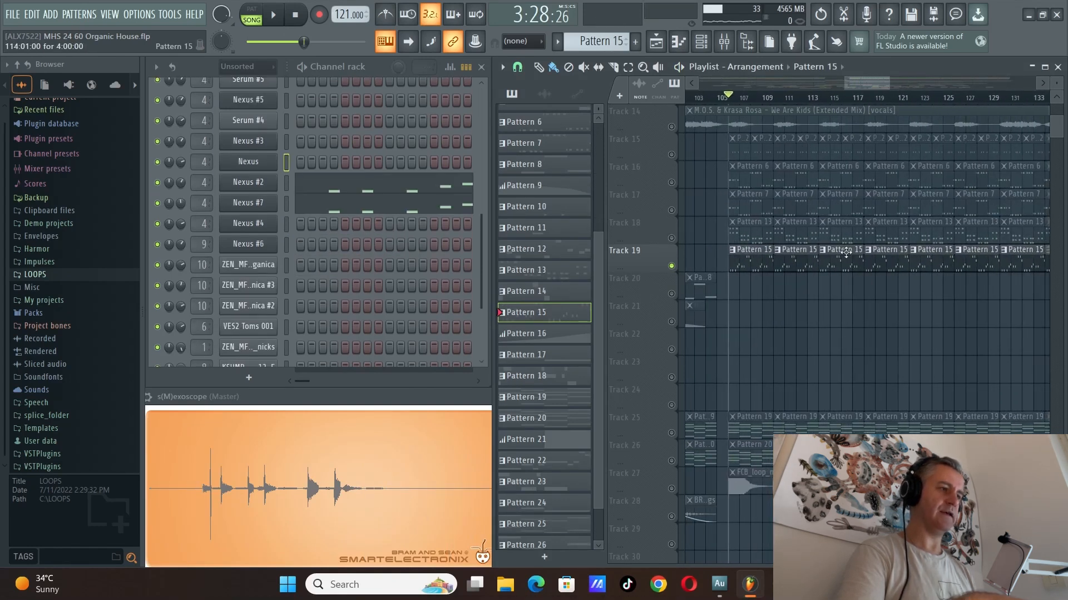
left_click(429, 181)
key("space")
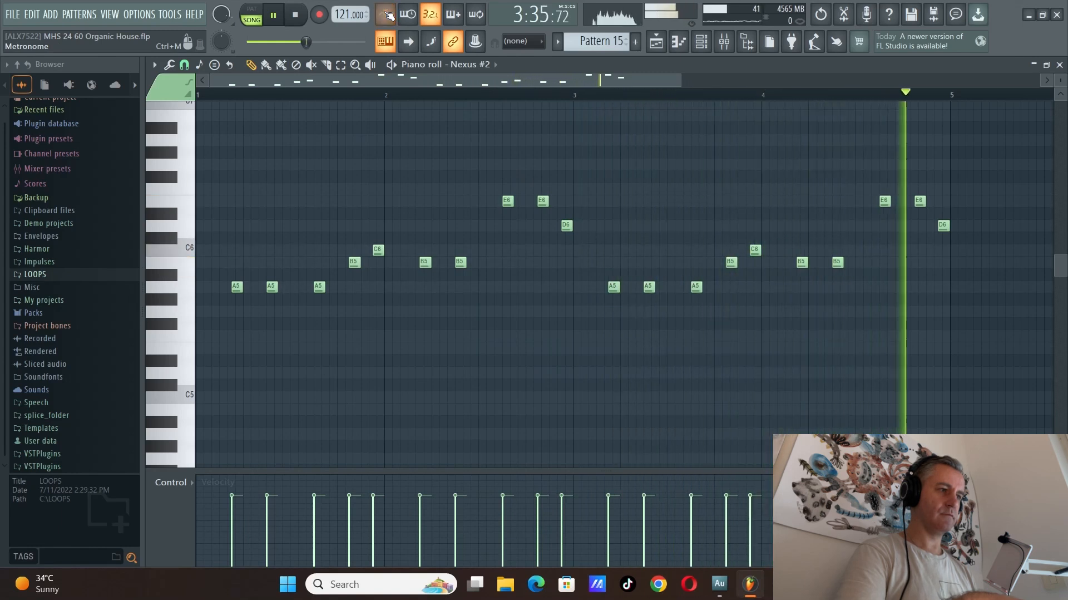
key("space")
key("F7")
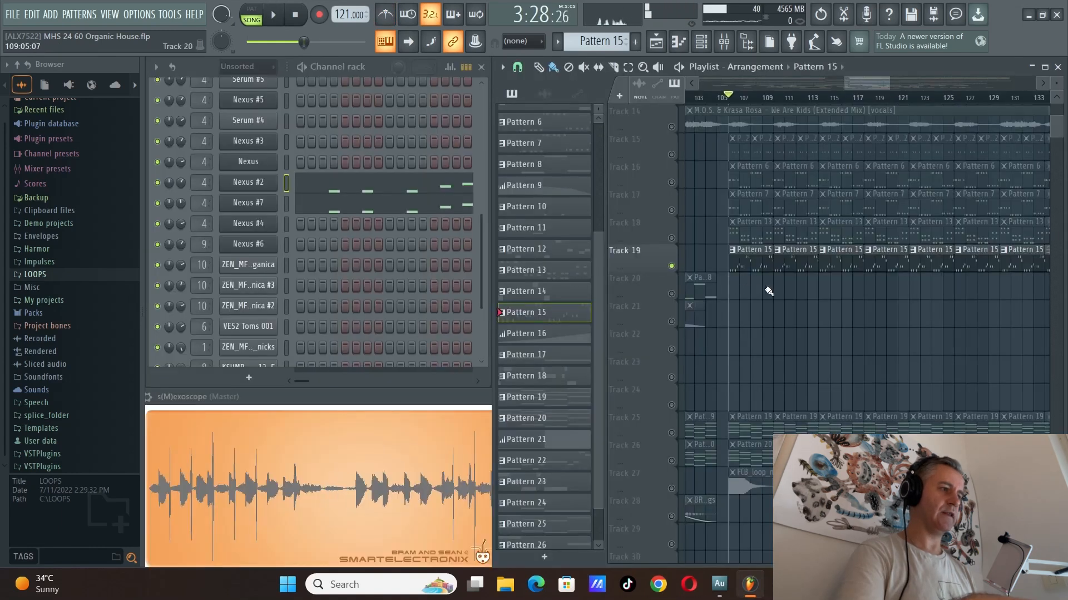
Solo Tracks 20 and 21 and set the playback position to bar 89, where their clips start
left_click(675, 281)
left_click(675, 308, "shift")
scroll(840, 327, "down", 3)
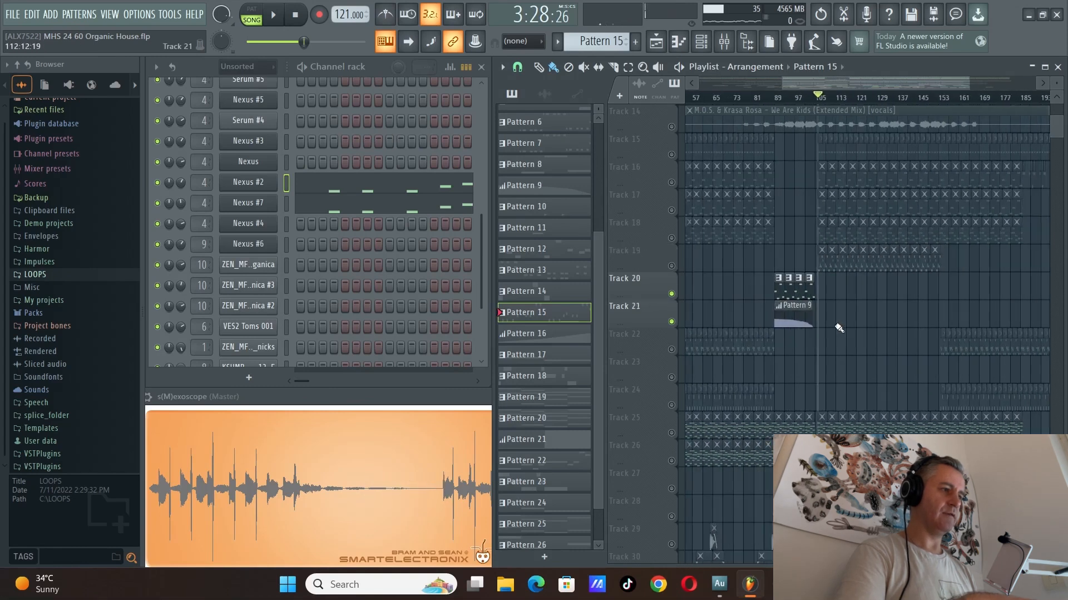
scroll(840, 328, "up", 4)
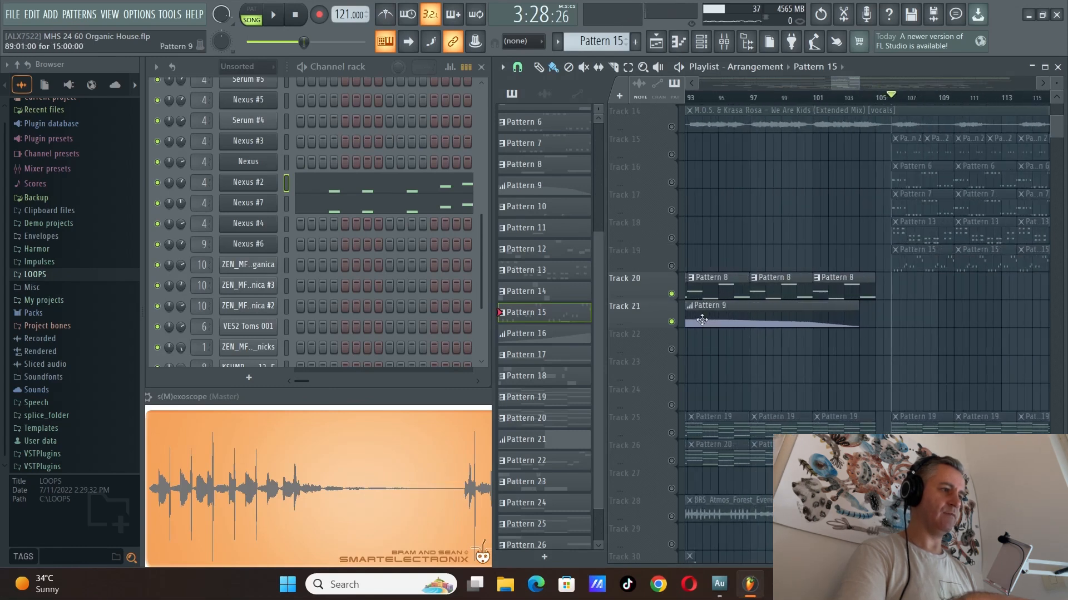
left_click(729, 99)
scroll(749, 262, "up", 1)
Play Tracks 20 and 21 while examining Pattern 8's Serum #3 notes in the piano roll, return to the playlist, and stop playback
left_click(733, 282)
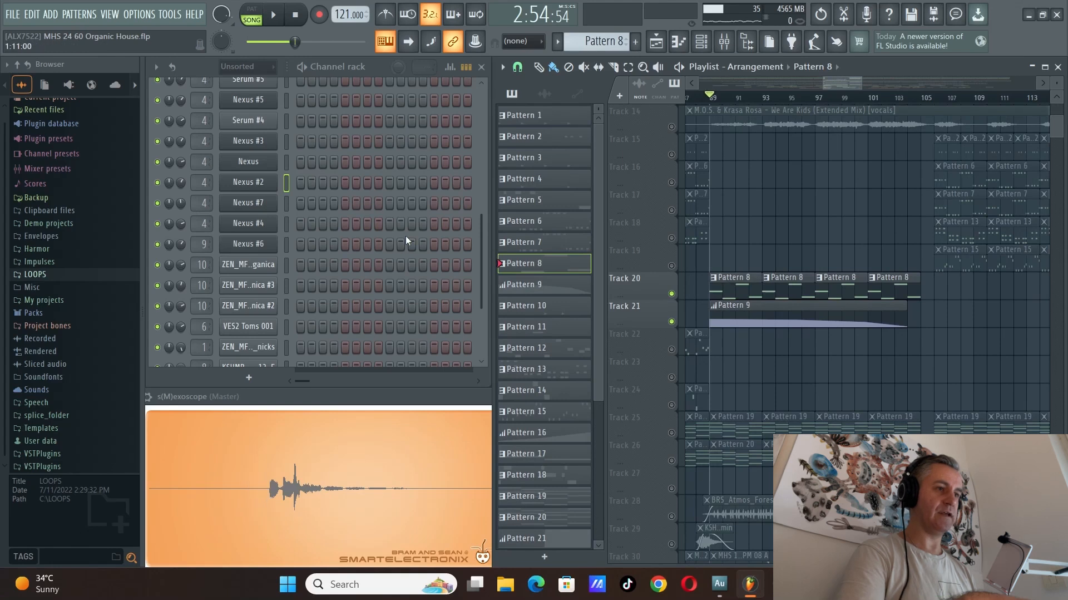
scroll(378, 211, "up", 3)
left_click(342, 181)
key("space")
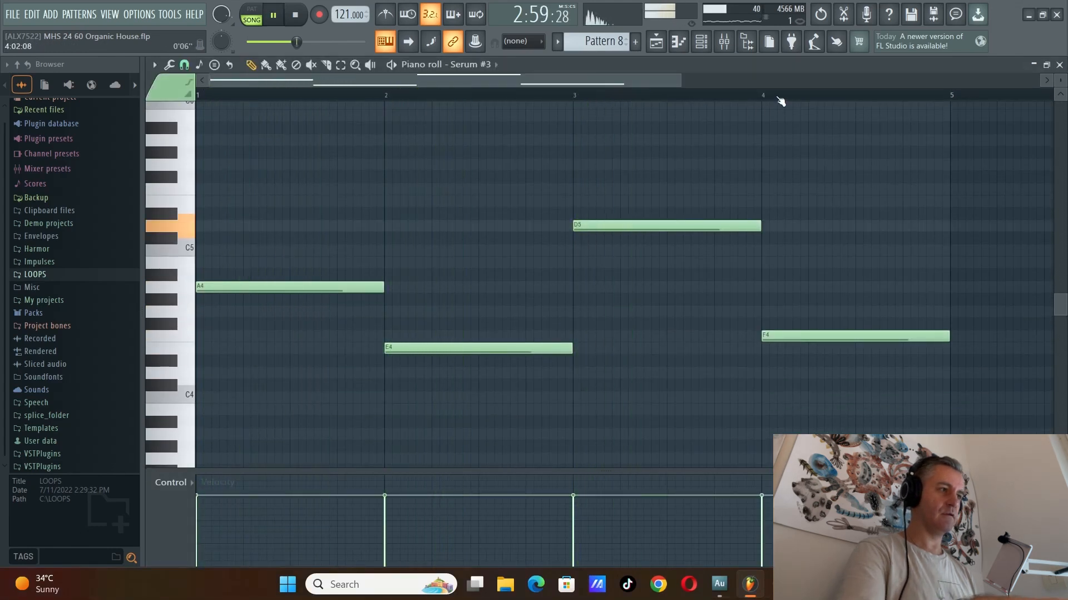
key("F7")
key("F5")
key("space")
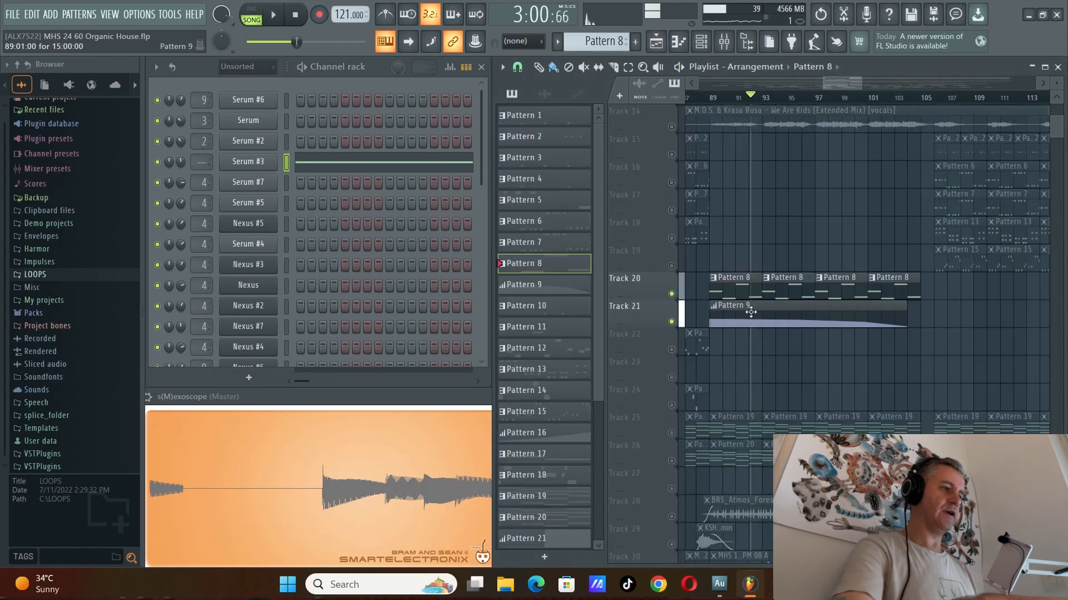
Examine Pattern 9's Serum #3 volume multiplier events on Track 21 and close the event editor
double_click(813, 320)
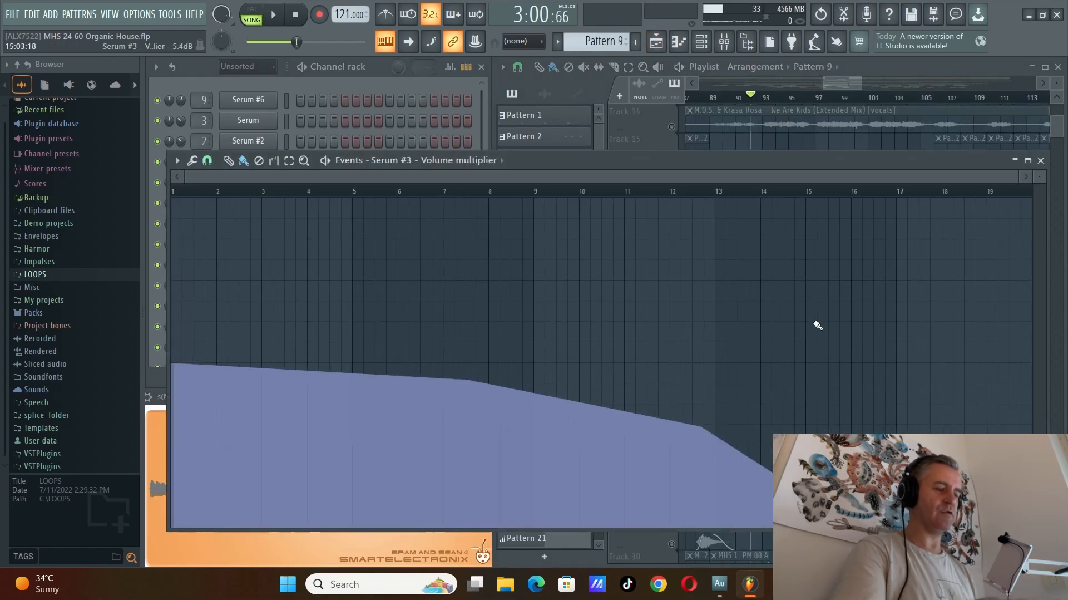
key("Escape")
scroll(809, 351, "left", 1)
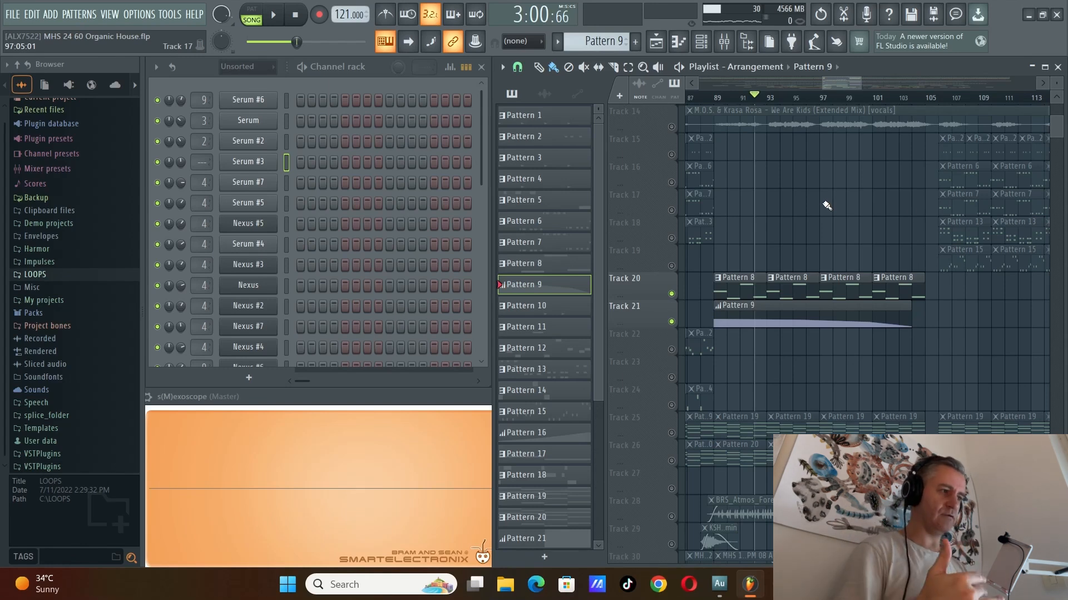
Solo Tracks 22 and 23 and set the playback position to bar 33
scroll(870, 320, "down", 6)
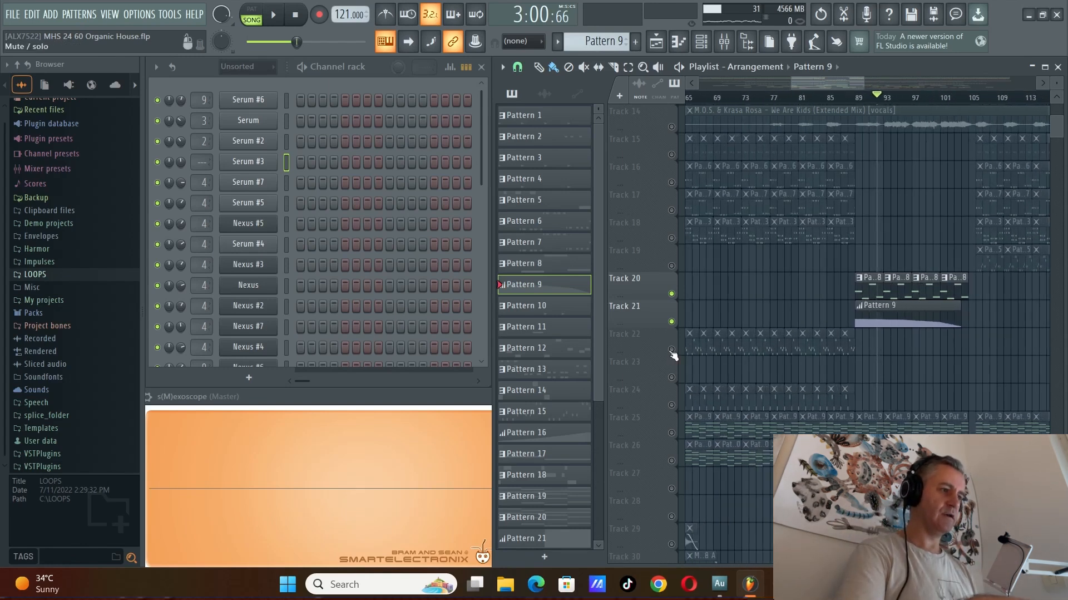
scroll(764, 364, "up", 4)
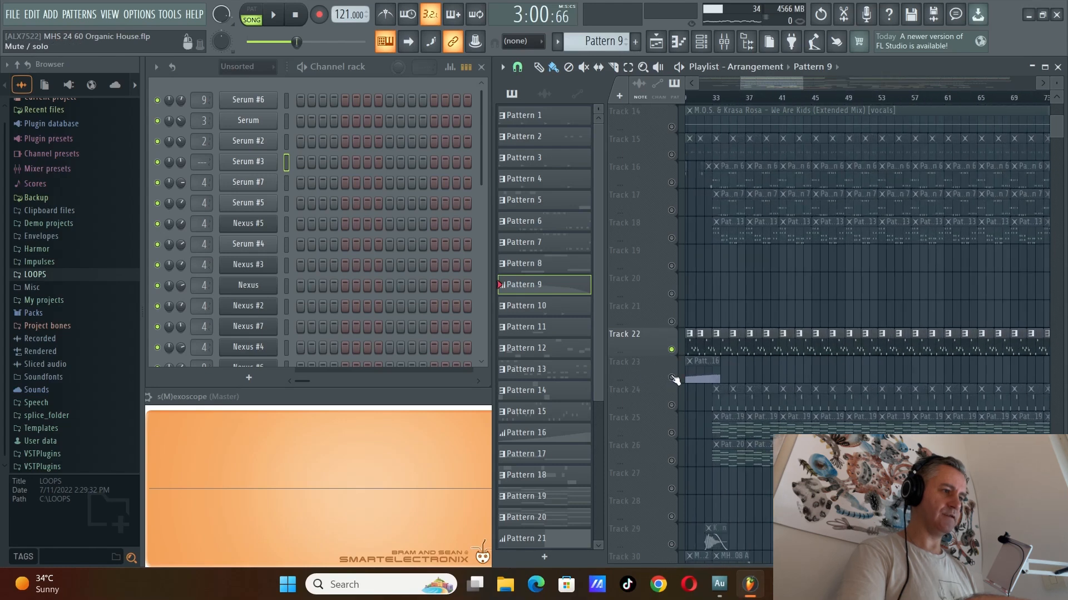
scroll(674, 367, "up", 2)
scroll(736, 351, "down", 3)
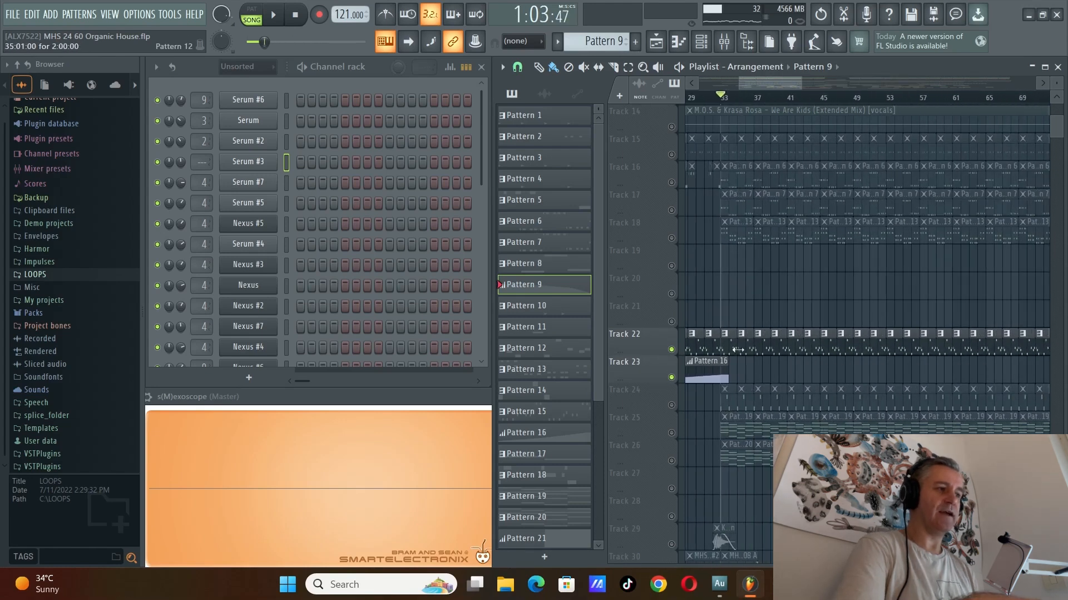
scroll(730, 349, "up", 1)
Play Tracks 22 and 23 from bar 33 while viewing Pattern 12's Serum #4 notes in the piano roll, and stop playback
double_click(727, 346)
key("space")
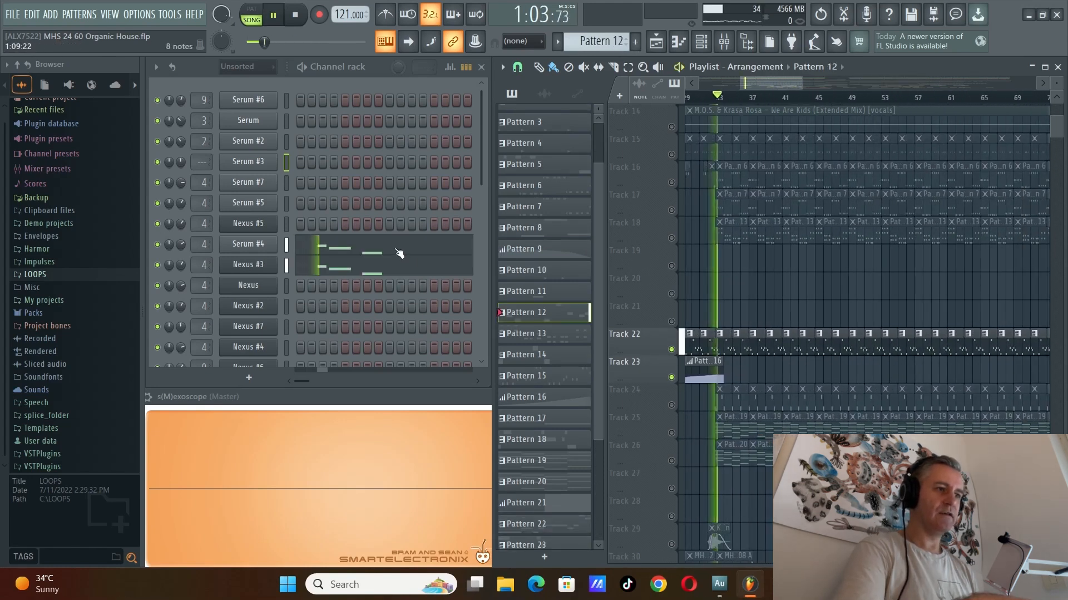
left_click(396, 248)
scroll(262, 268, "down", 2)
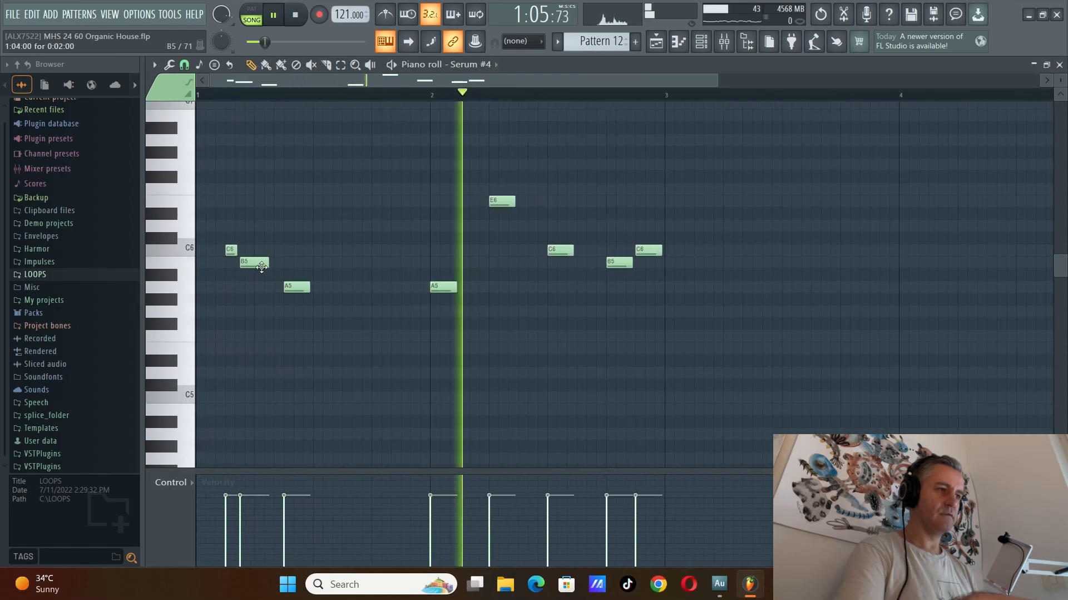
key("F7")
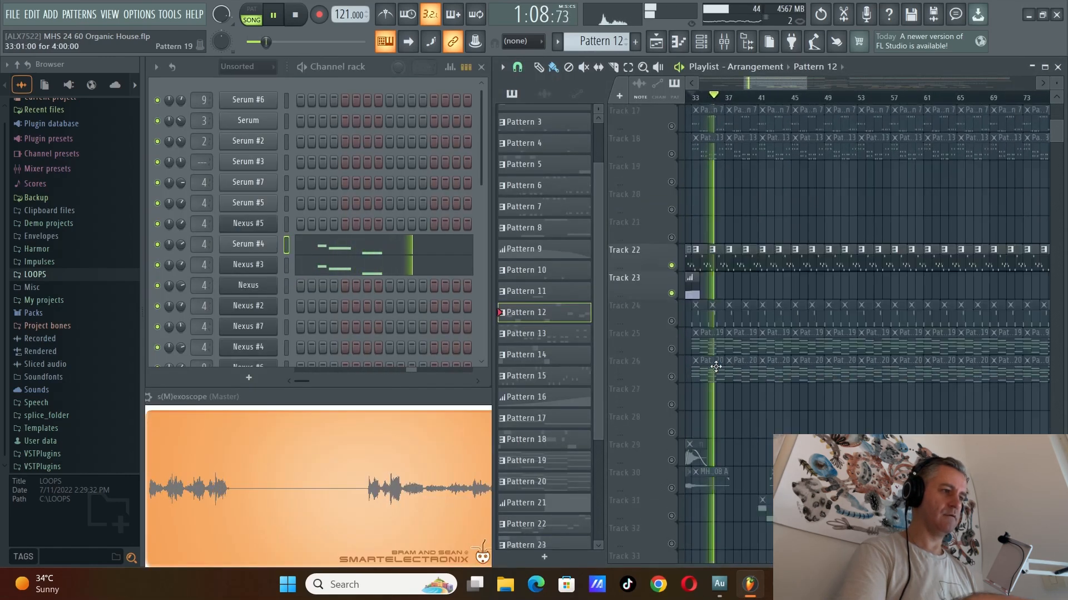
key("space")
Unmute Track 24 and play it with Tracks 22 and 23 while viewing Pattern 14's Serum #4 notes in the piano roll
left_click(671, 266)
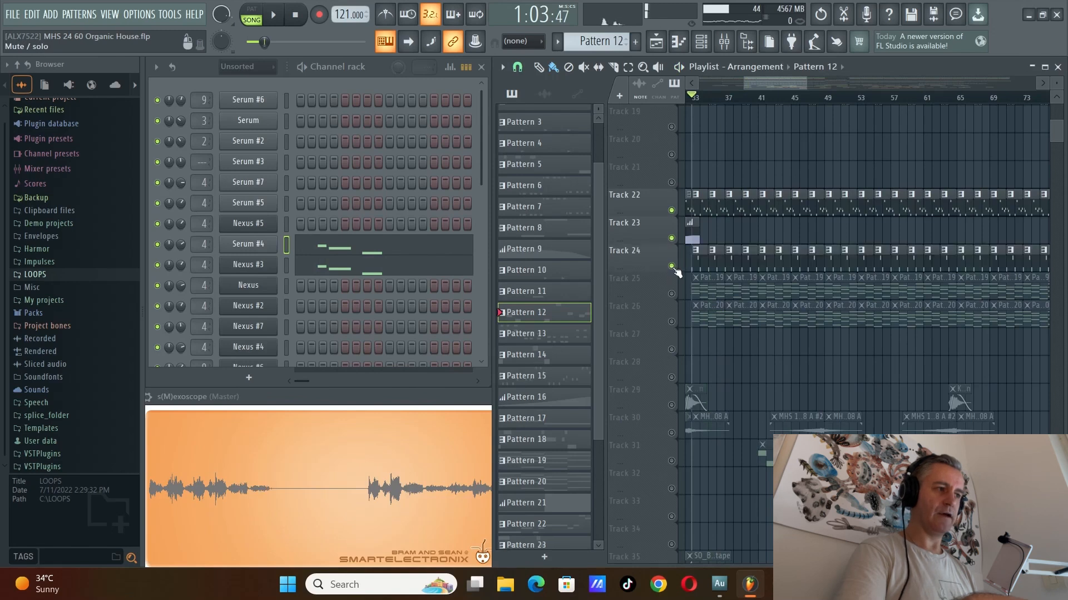
left_click(696, 259)
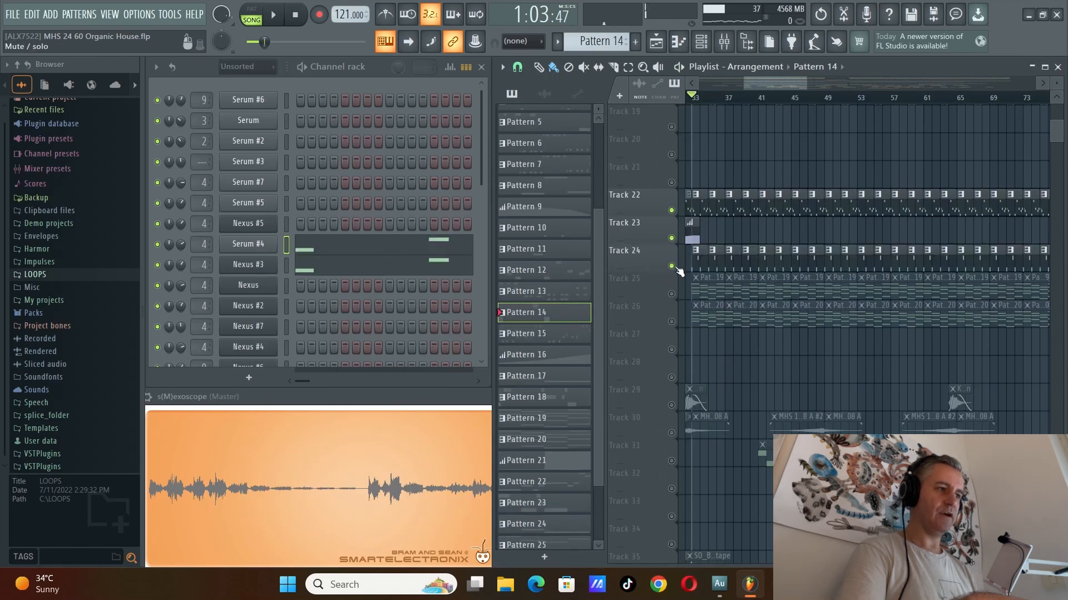
left_click(329, 253)
key("space")
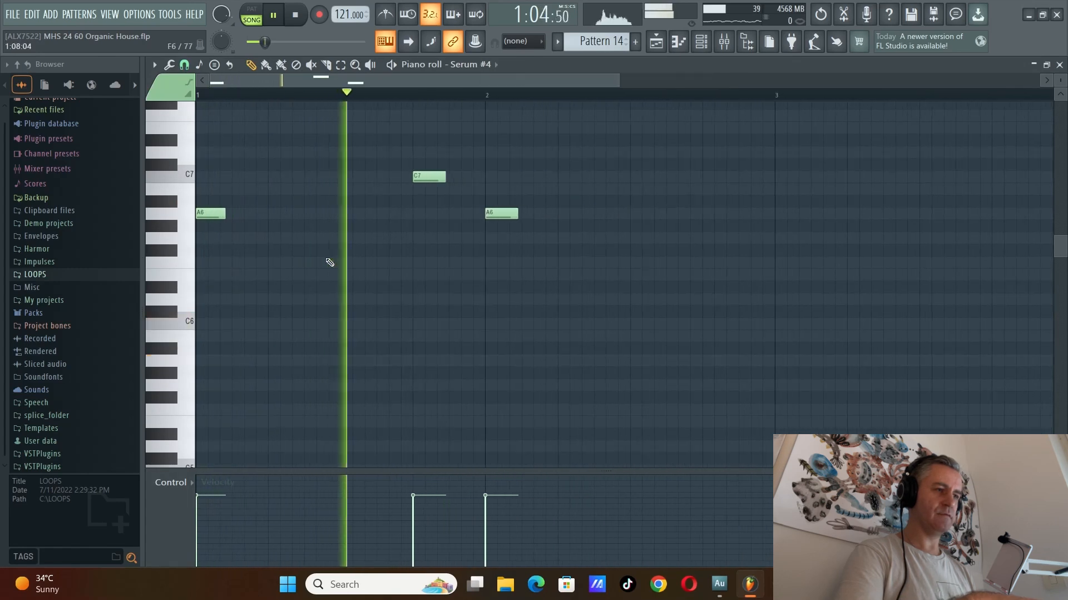
Return to the playlist, mute Track 22 to listen to Track 24 without it, and stop playback
key("F7")
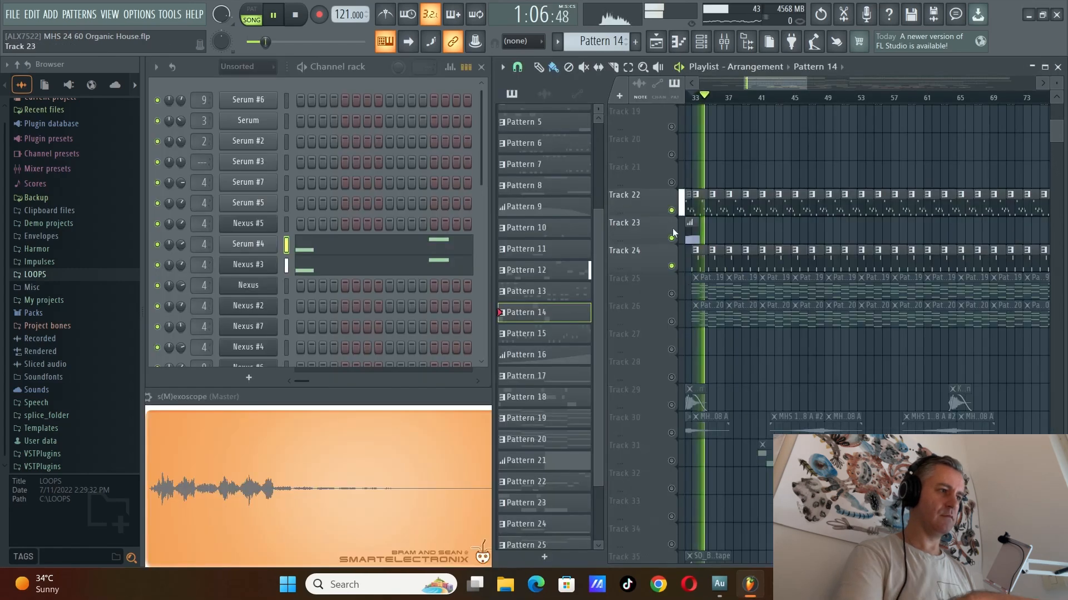
left_click(672, 210)
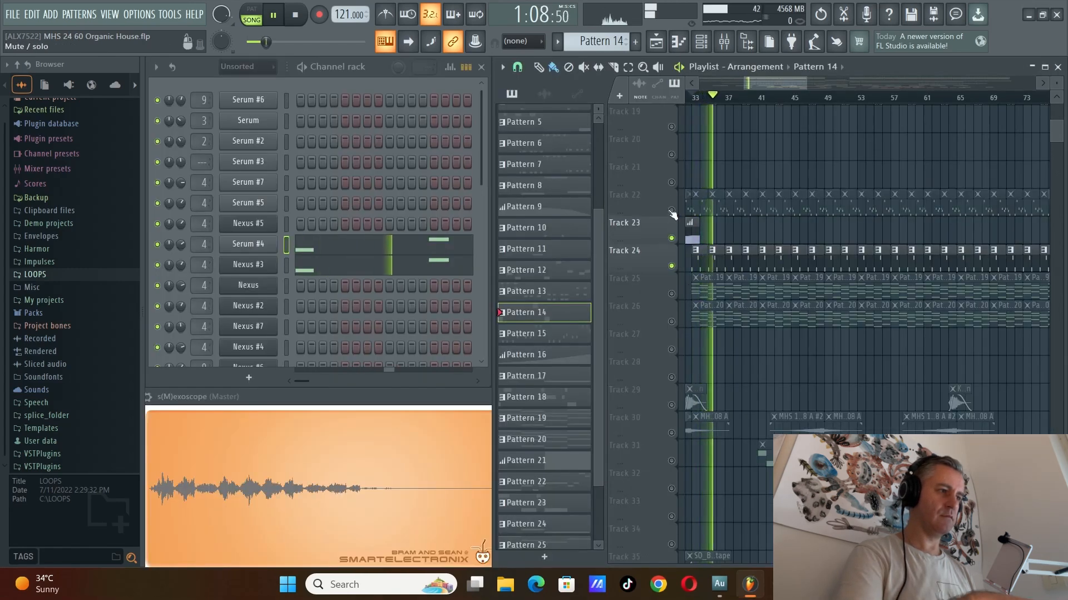
key("space")
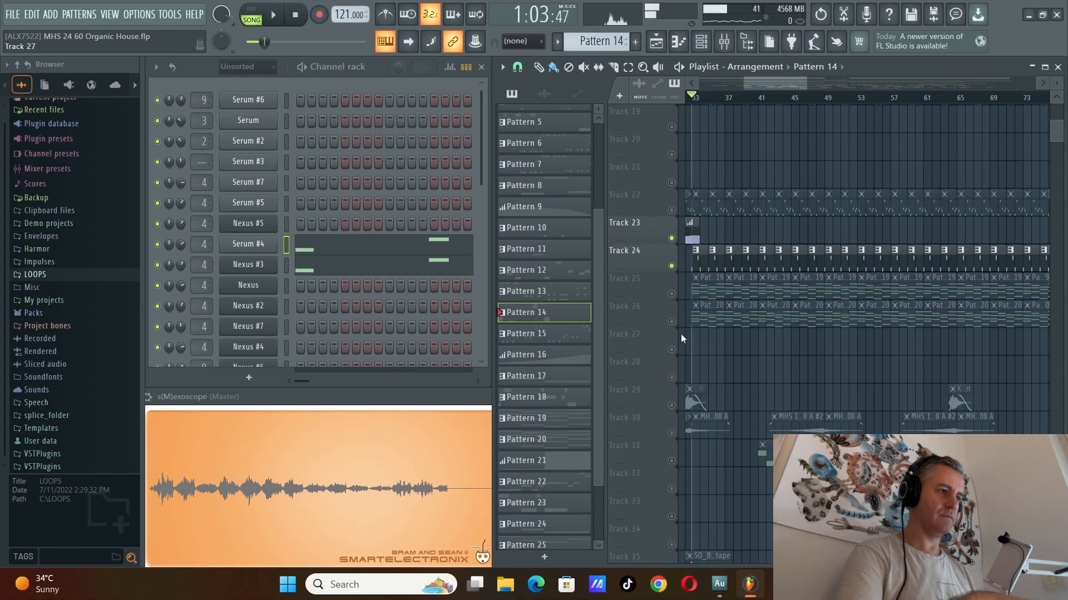
Solo Track 25, play it while viewing Pattern 19's Serum #6 chords in the piano roll, and stop playback in the playlist
right_click(672, 293)
left_click(705, 286)
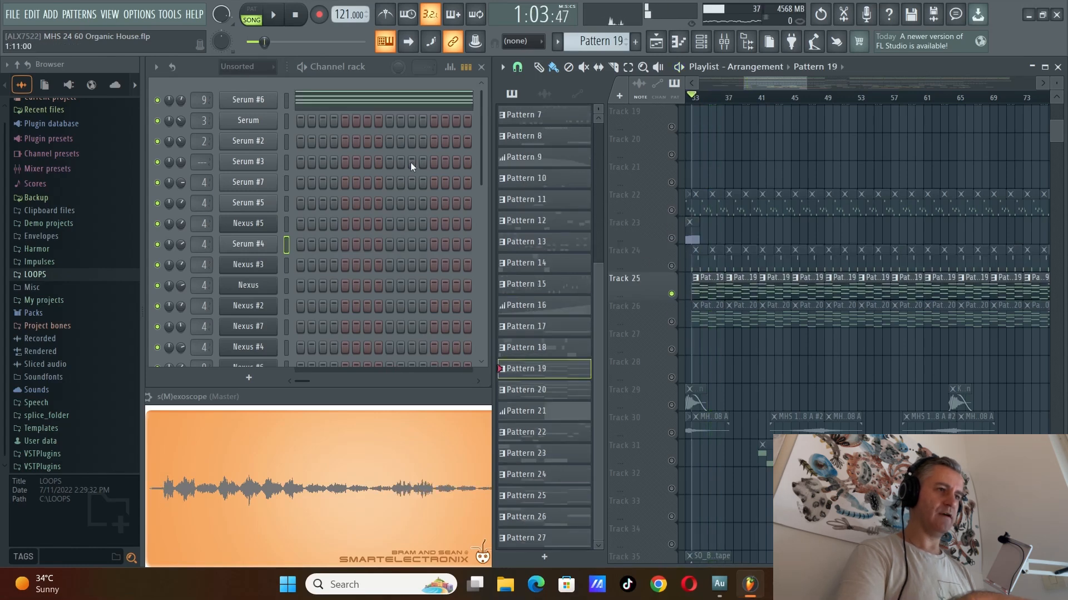
left_click(387, 111)
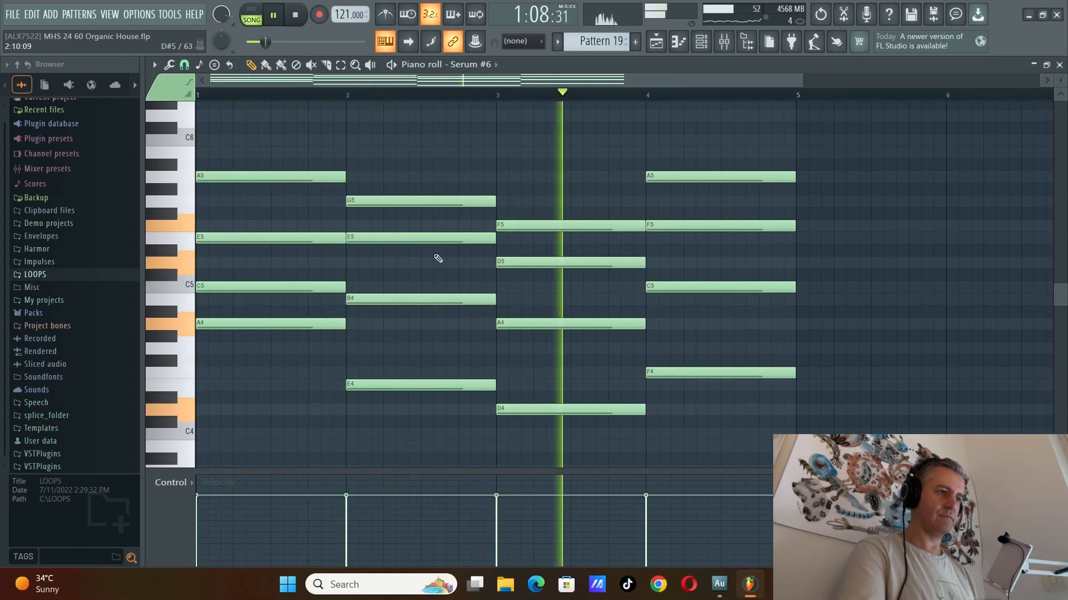
key("Escape")
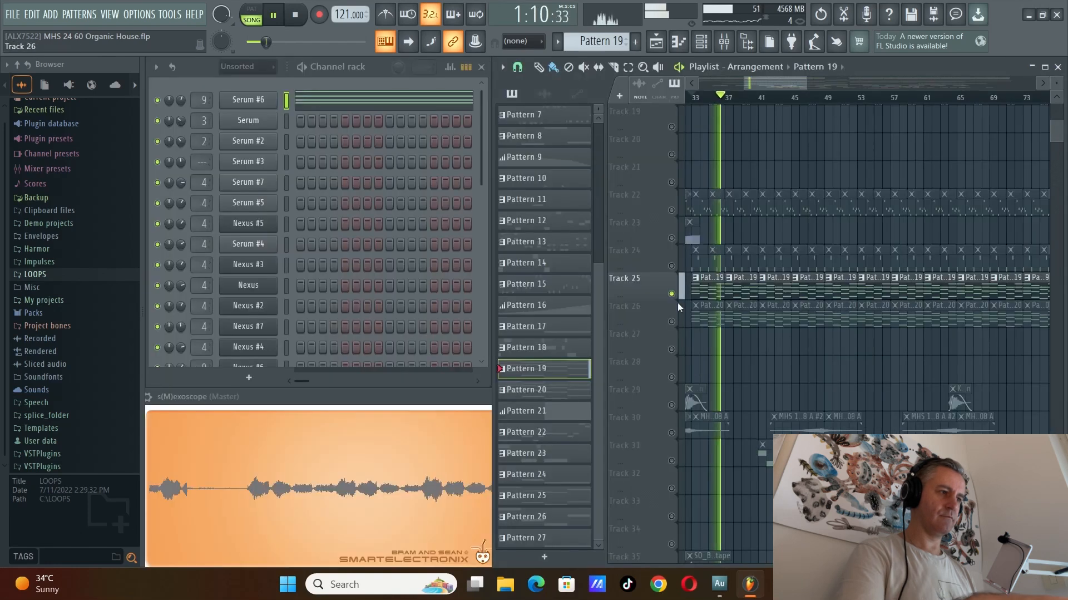
key("space")
Solo Track 26, play it while viewing Pattern 20's Nexus #6 chords in the piano roll, and stop playback in the playlist
right_click(672, 322)
left_click(721, 308)
scroll(376, 319, "down", 3)
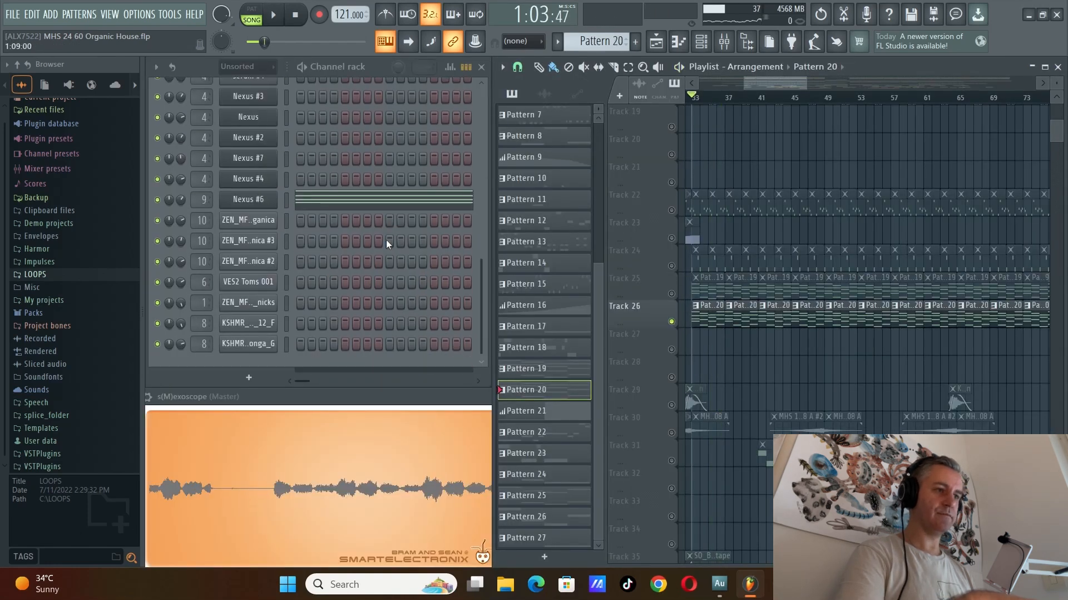
key("space")
left_click(386, 239)
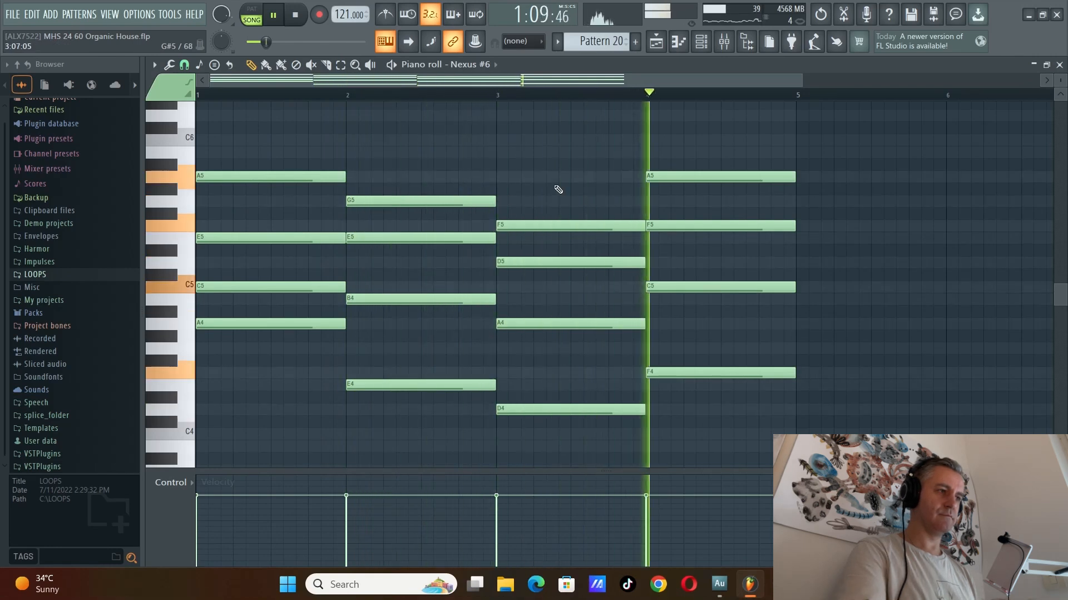
key("F7")
key("space")
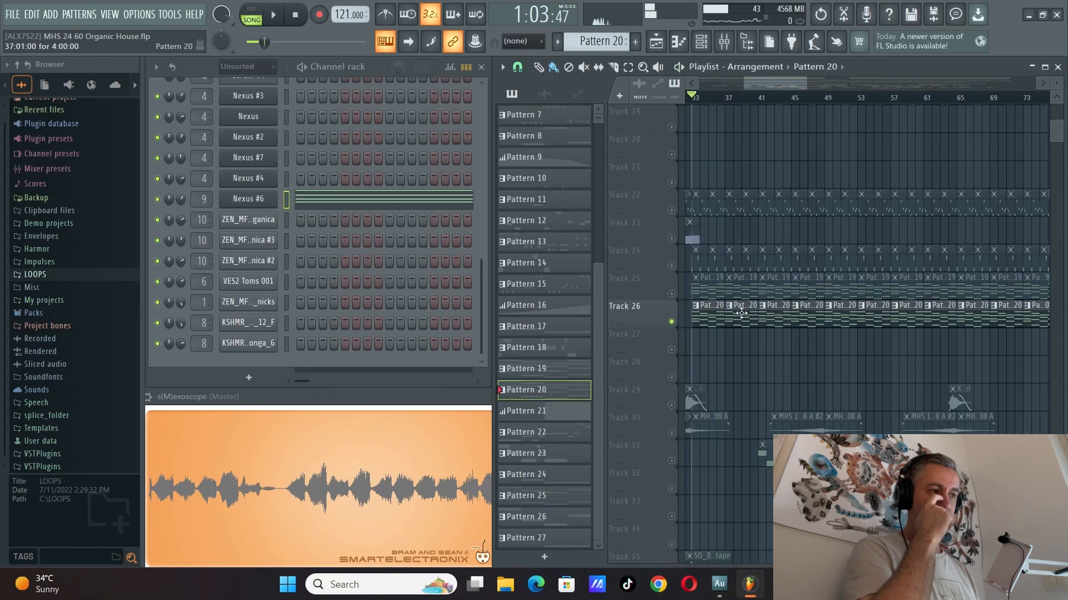
Solo Track 27 and set the playback position to the start of its FCB_loop clips at bar 106
scroll(719, 338, "down", 3)
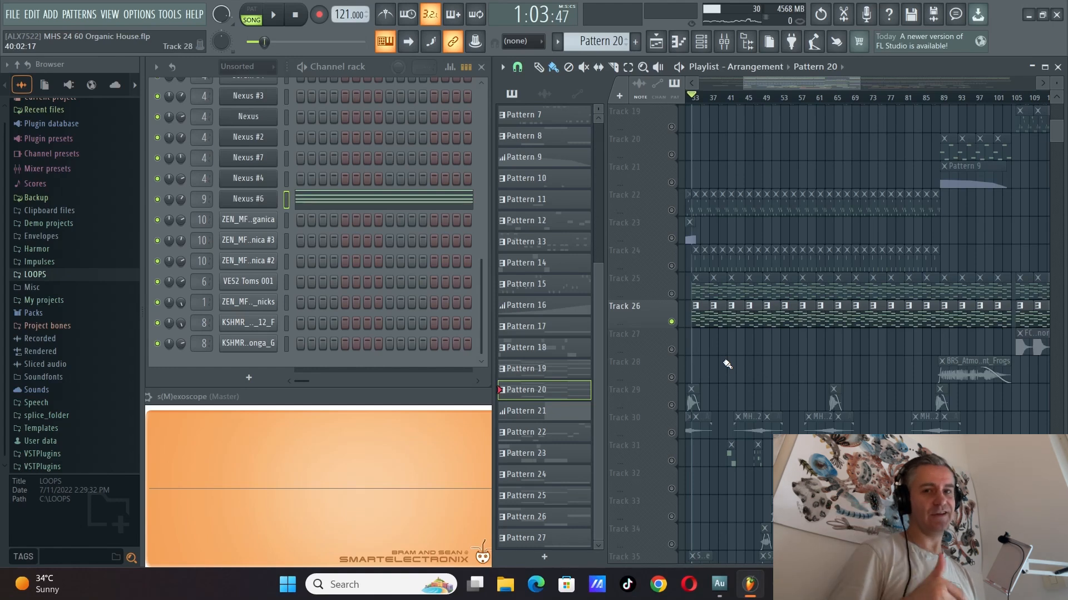
right_click(672, 349)
scroll(692, 352, "down", 4)
scroll(857, 345, "up", 8)
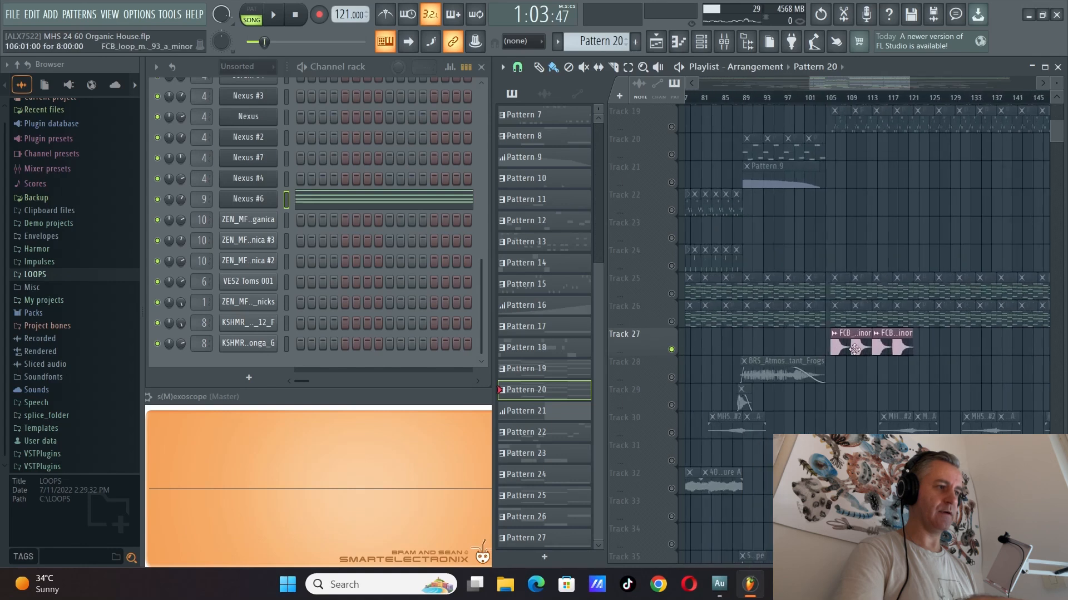
scroll(750, 323, "down", 1)
left_click(781, 100)
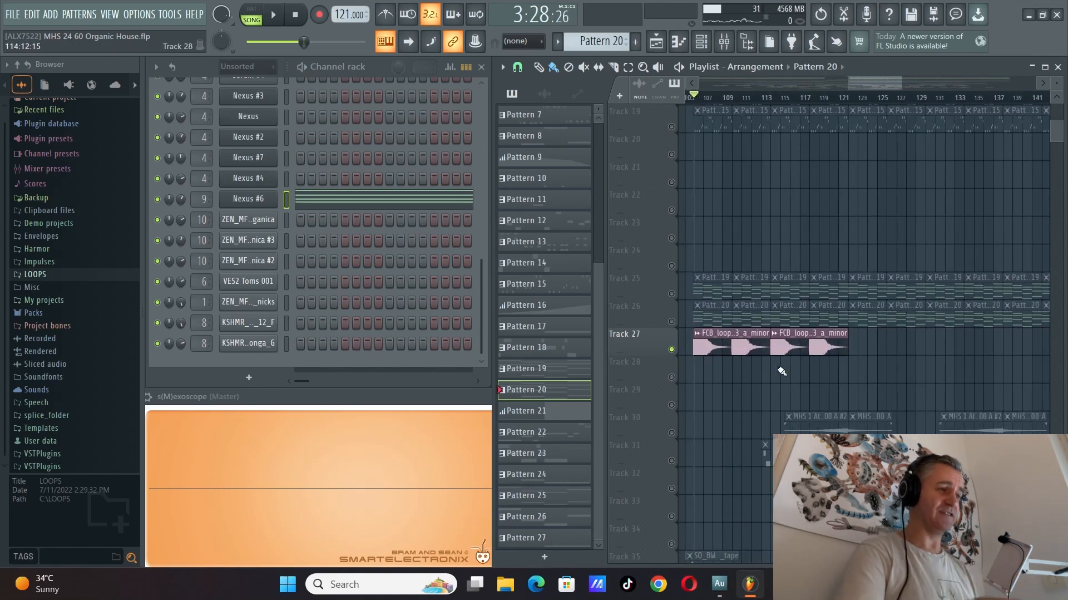
Play Track 27's FCB_loop melody clips from bar 106 and stop playback
scroll(784, 366, "down", 1)
scroll(742, 341, "down", 3)
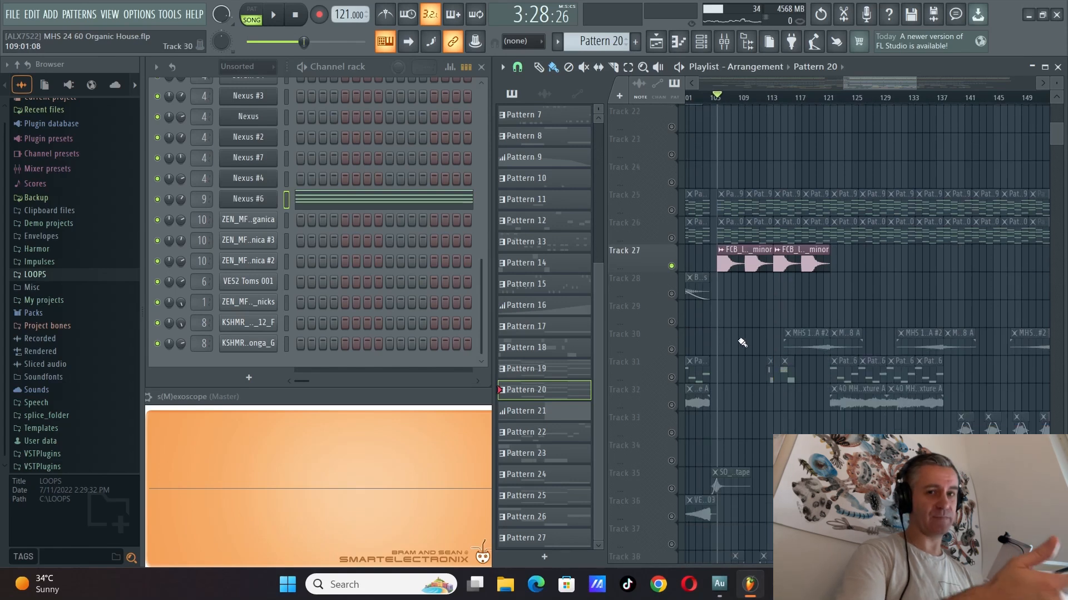
scroll(734, 312, "up", 2)
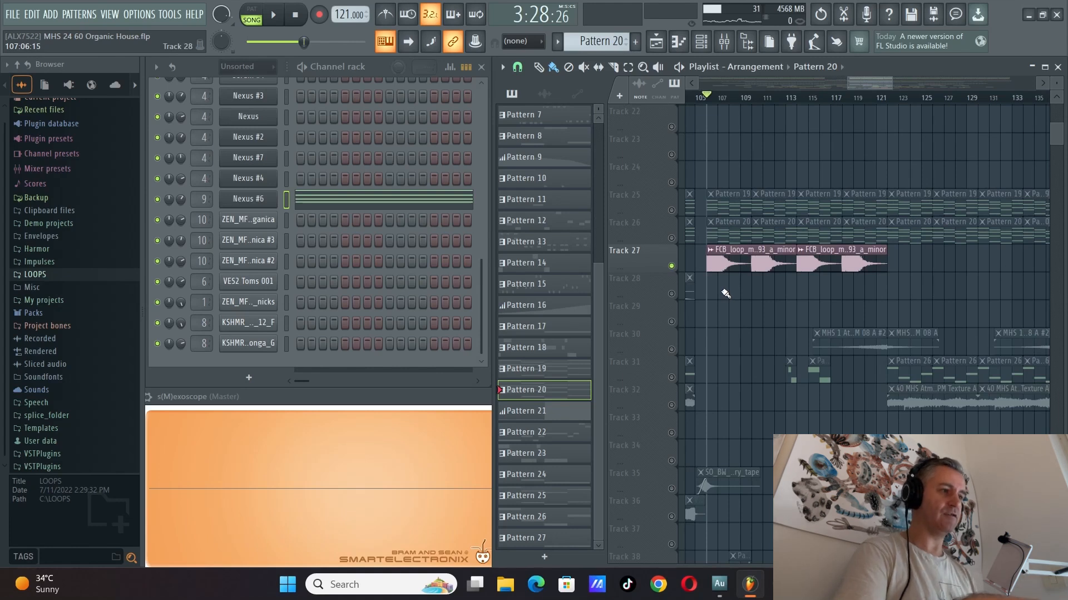
scroll(745, 295, "down", 1)
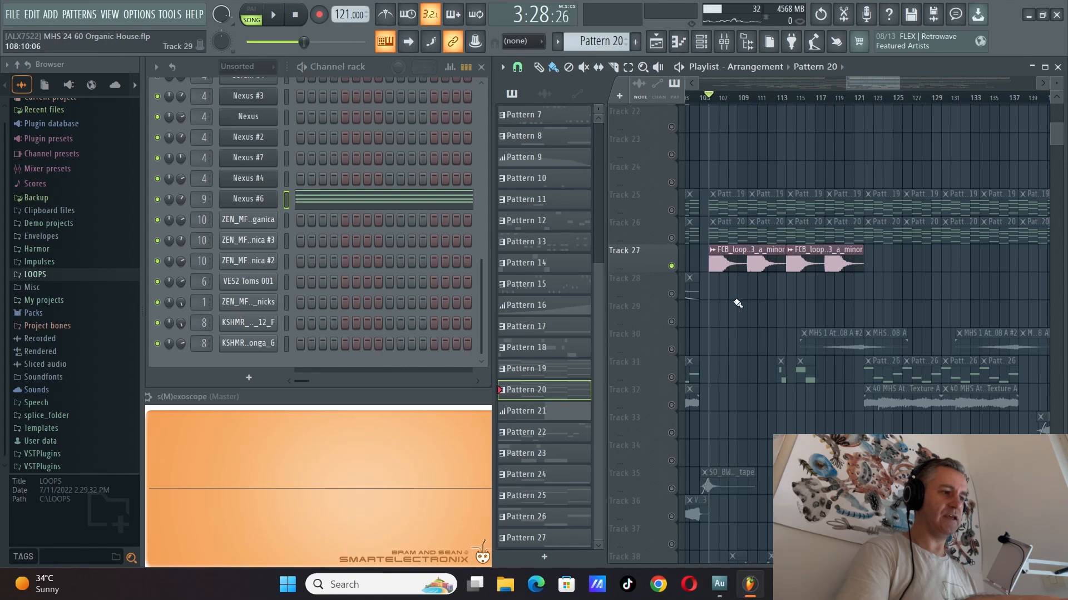
scroll(735, 208, "up", 2)
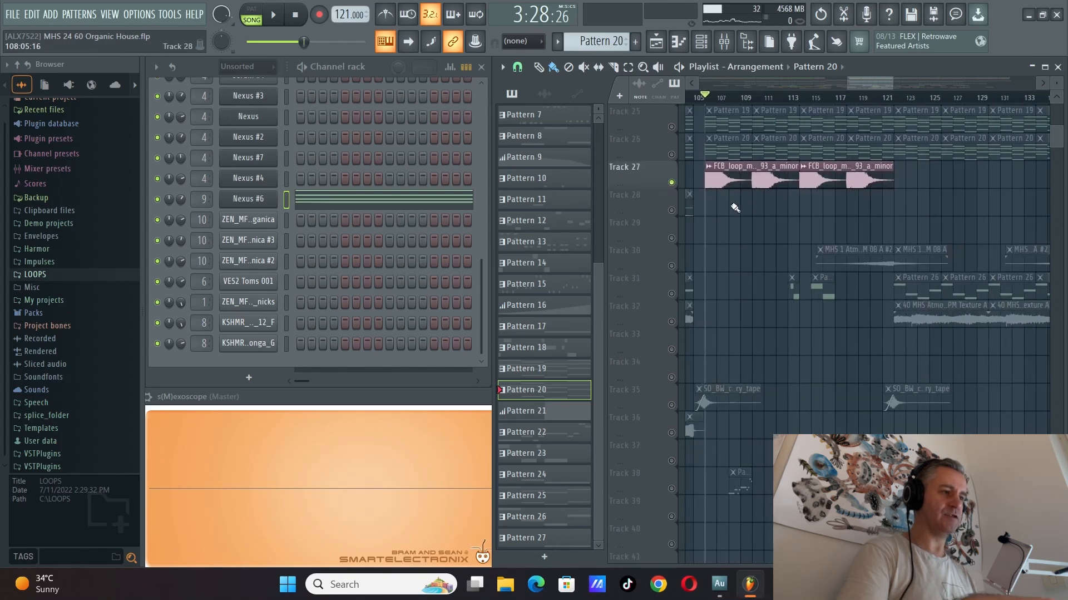
scroll(733, 239, "up", 1)
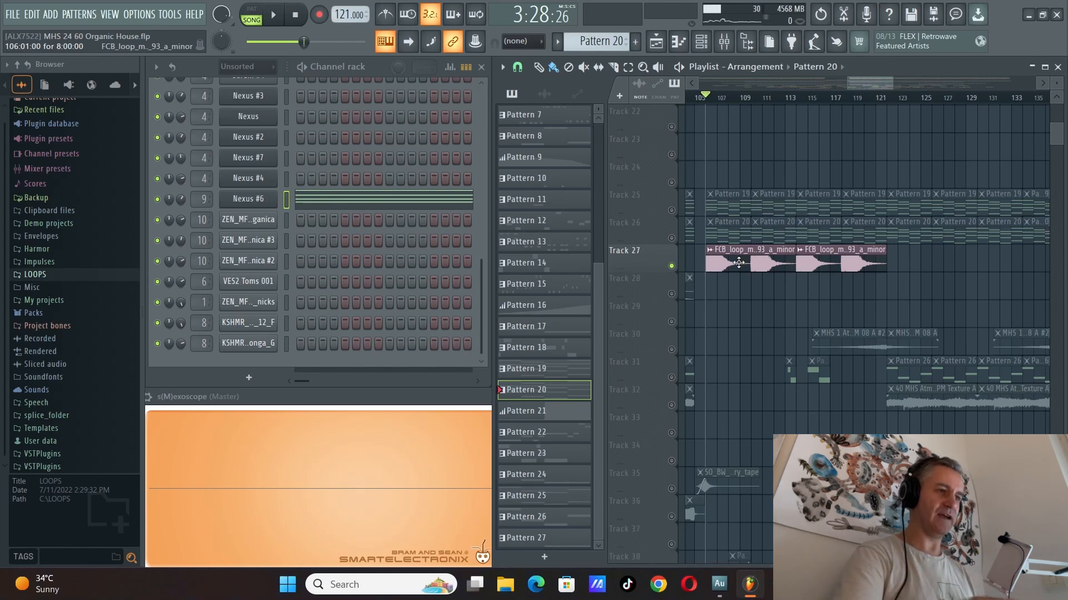
key("space")
scroll(724, 288, "up", 1)
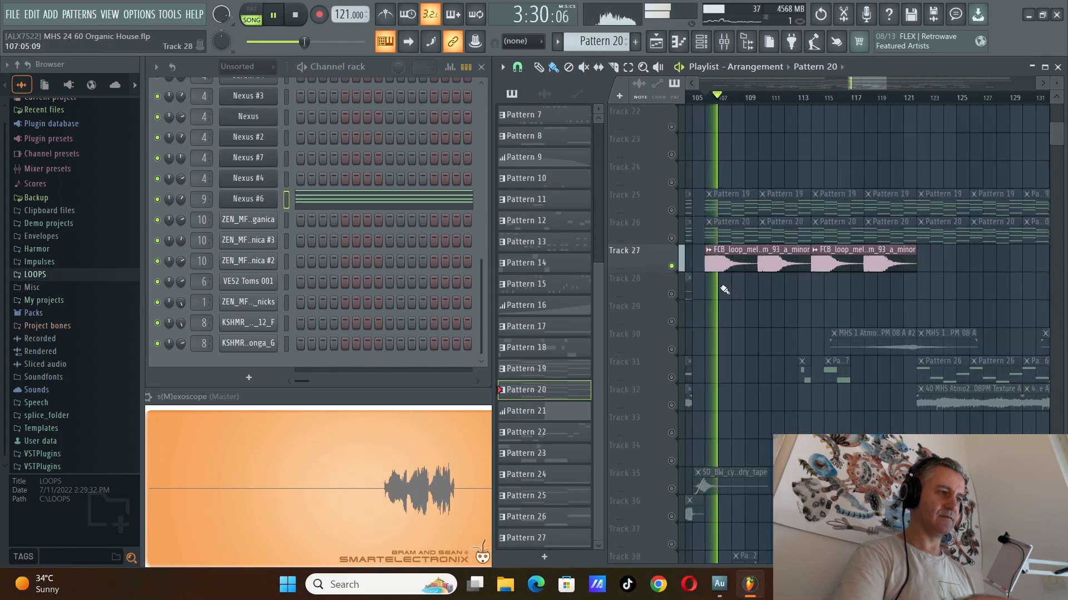
key("space")
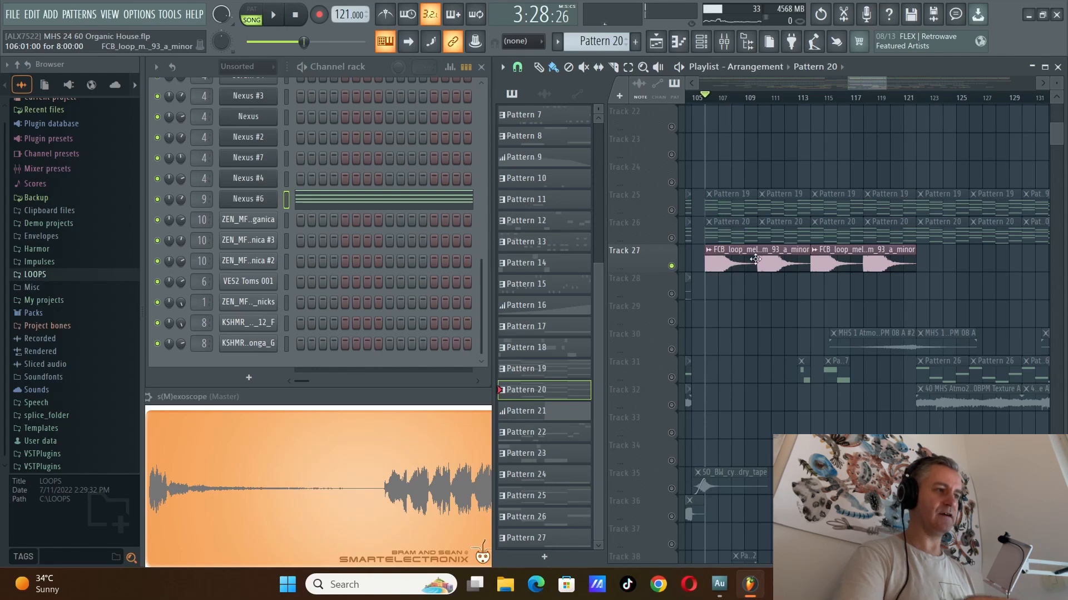
Solo Track 28 and set the playback position to about bar 91, inside the BRS_Atmos_Forest_Evening clip
scroll(762, 228, "down", 2)
scroll(750, 193, "down", 1)
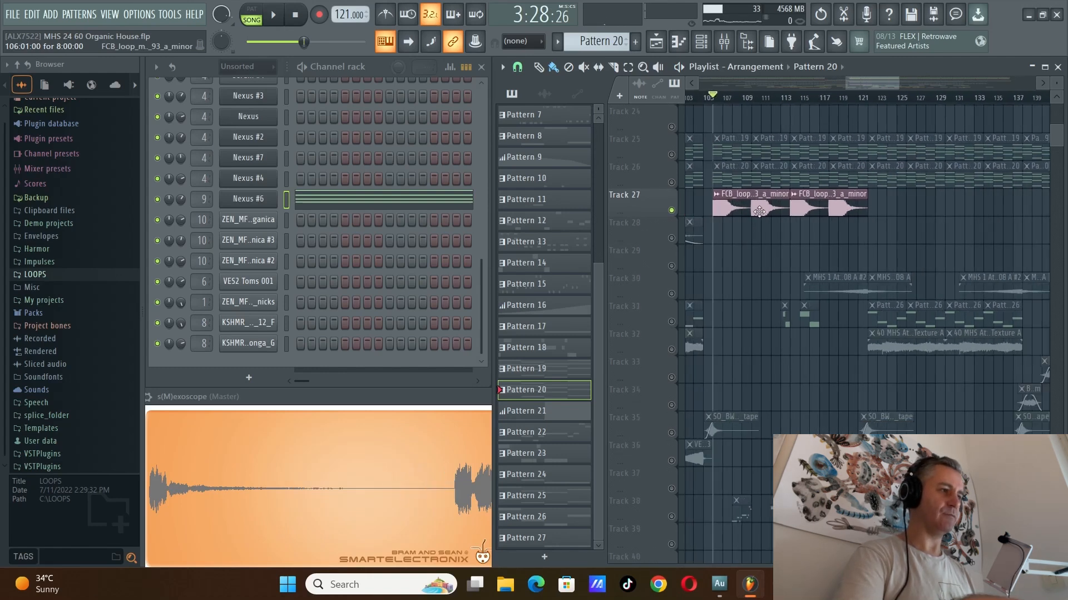
scroll(761, 193, "down", 3)
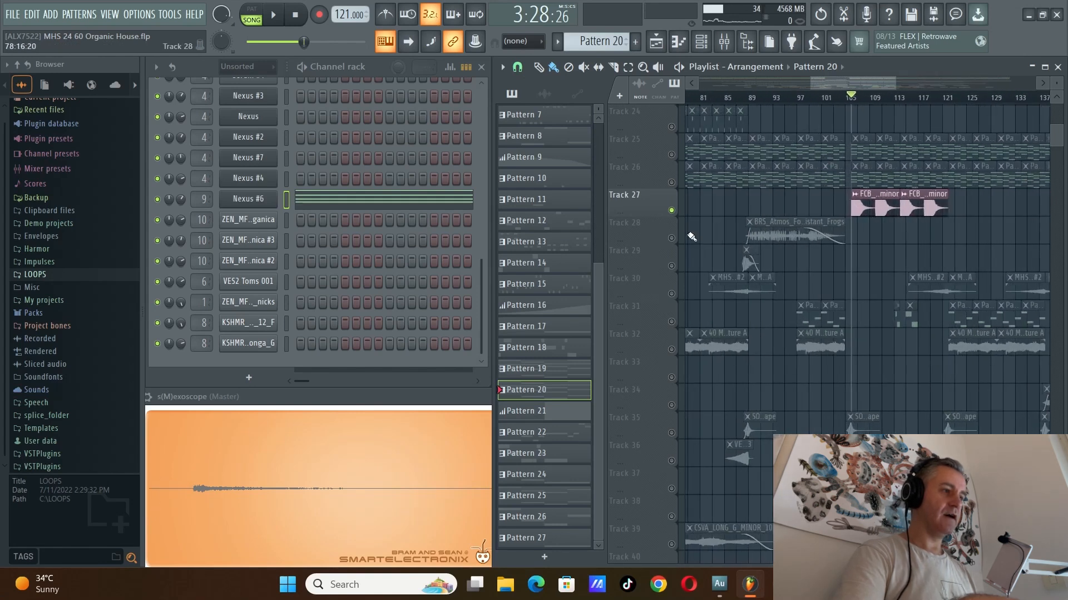
scroll(764, 216, "up", 3)
left_click(754, 97)
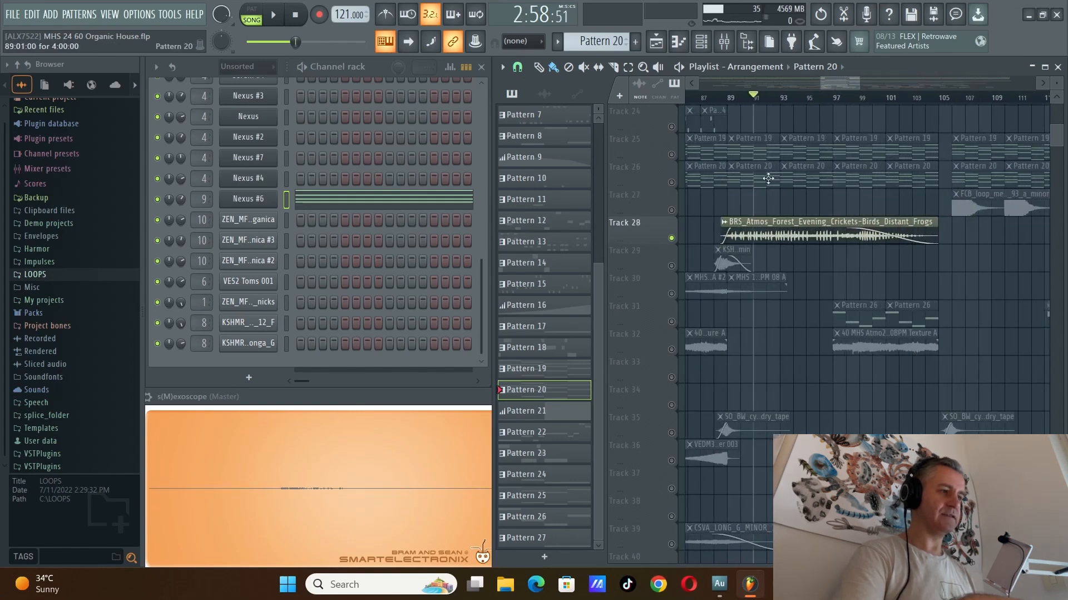
Play Track 28's forest crickets, birds and frogs ambience clip from about bar 91 and stop playback
scroll(766, 186, "up", 2)
scroll(733, 217, "down", 2)
scroll(734, 218, "down", 1)
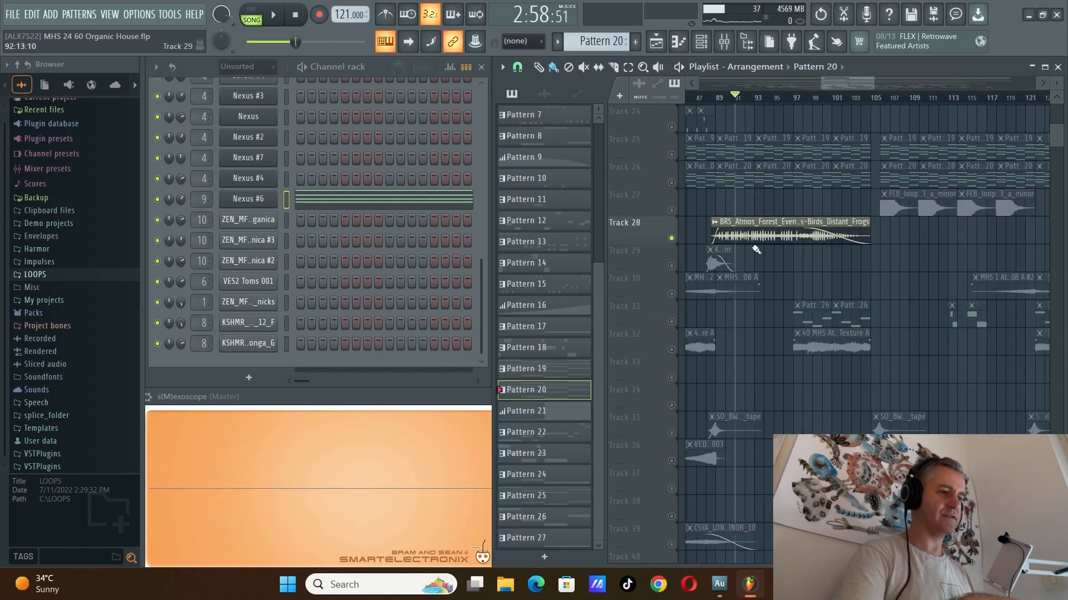
key("space")
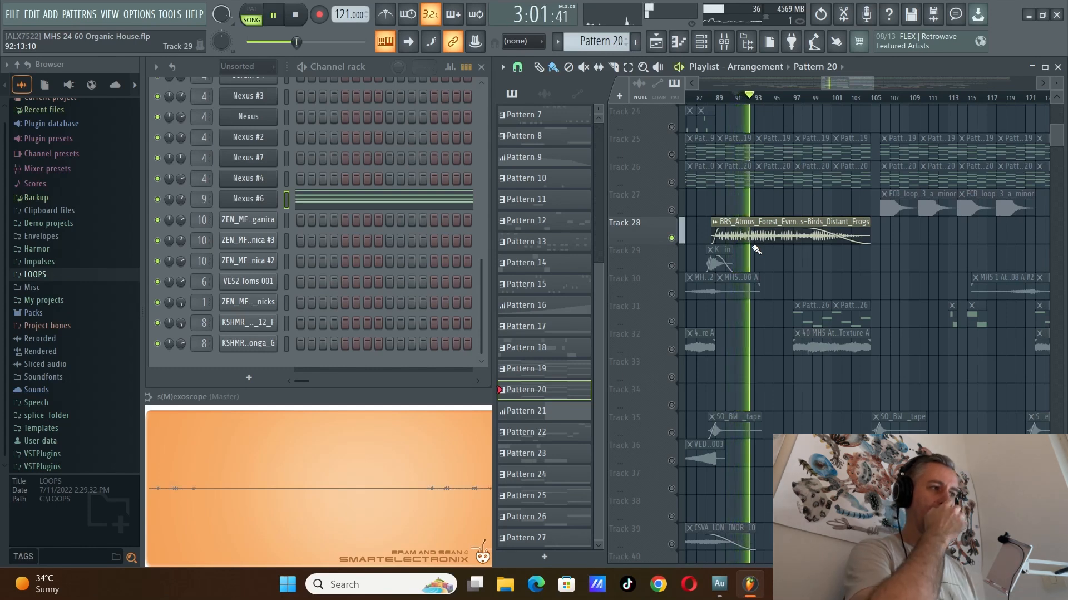
key("space")
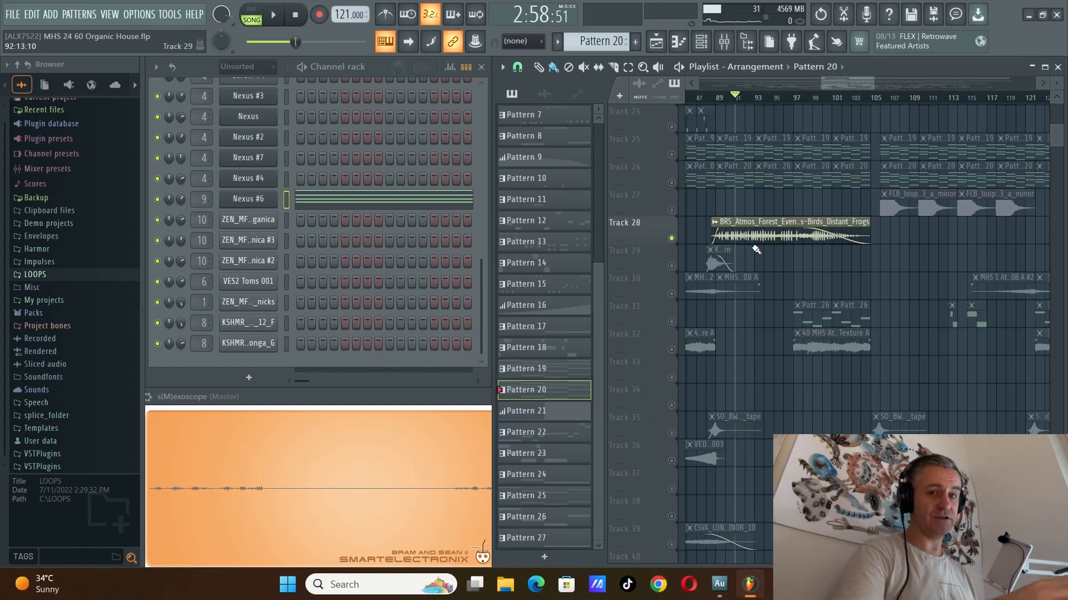
Solo Track 29, play its KSHMR flute clip from bar 88, and stop playback
scroll(771, 249, "up", 4)
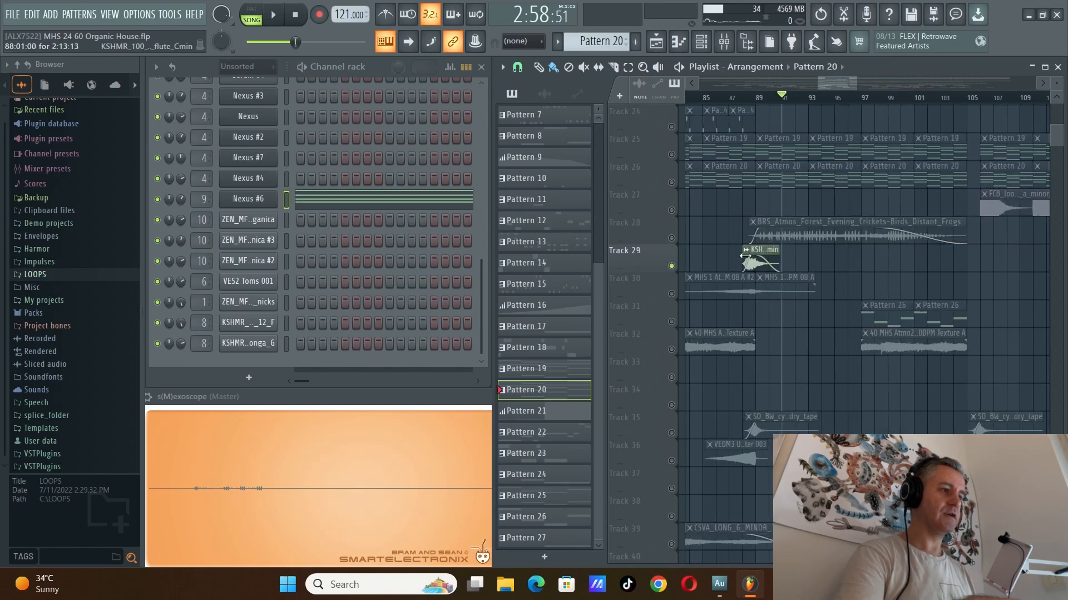
left_click(738, 98)
key("space")
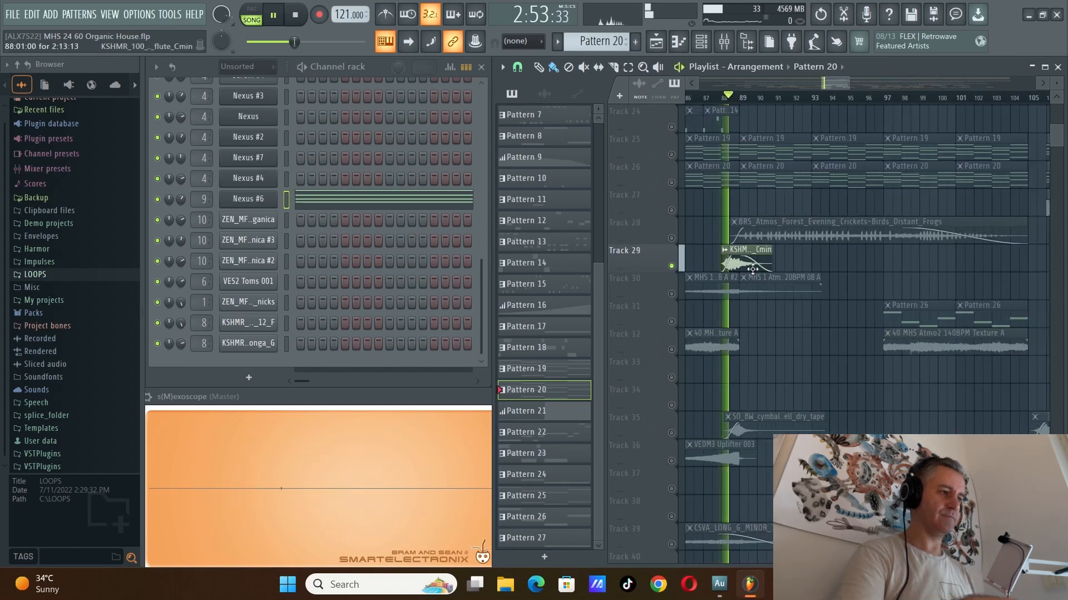
scroll(710, 275, "up", 1)
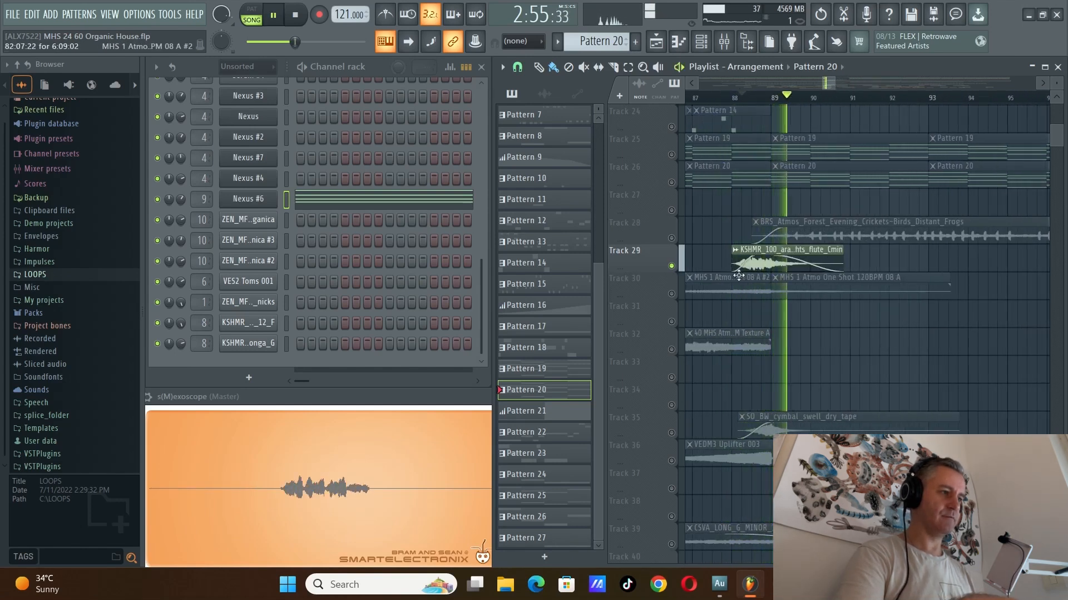
key("space")
Solo Track 30, play its MHS 1 Atmo One Shot clips from bar 88, and stop playback
scroll(738, 268, "up", 2)
scroll(738, 268, "down", 4)
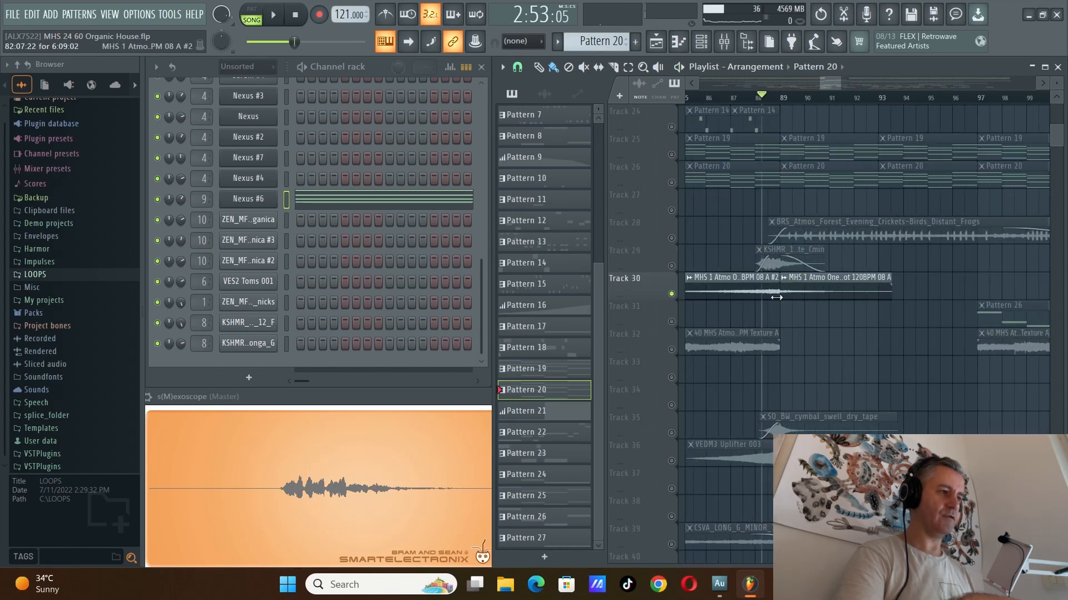
key("space")
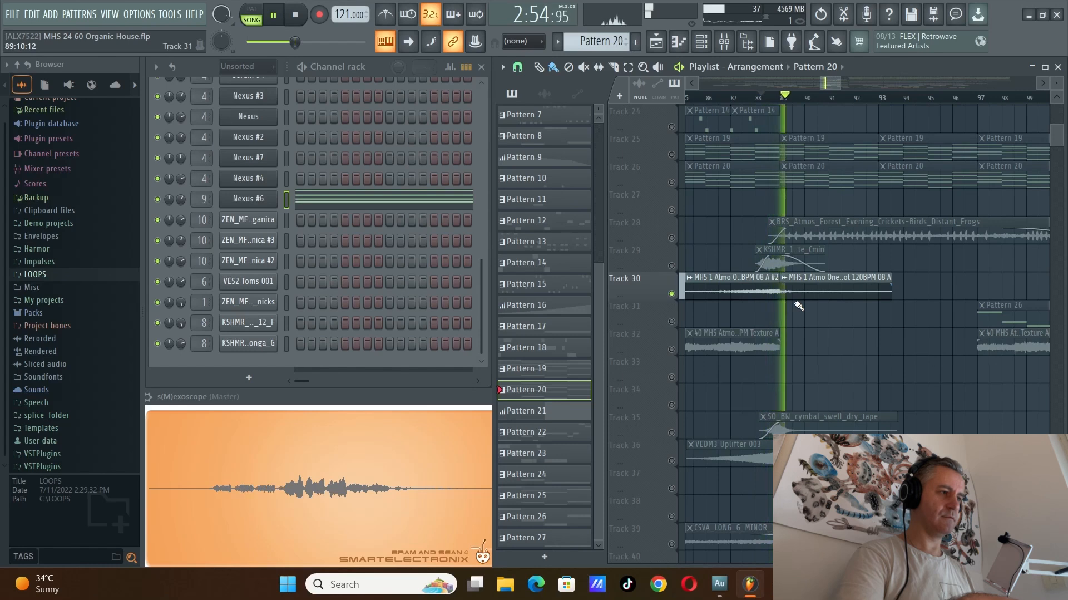
key("space")
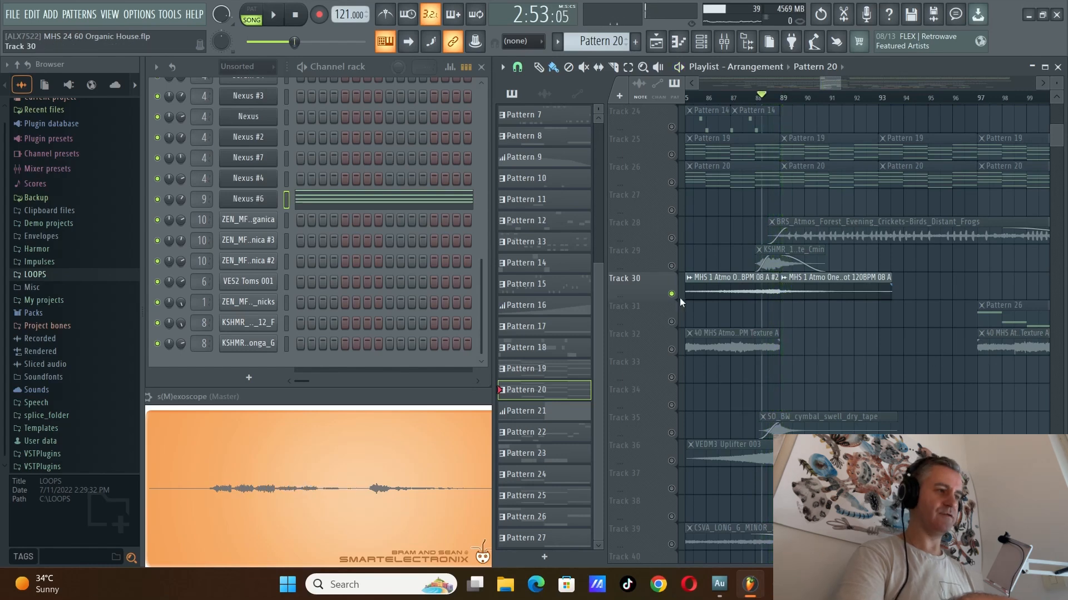
scroll(777, 271, "down", 6)
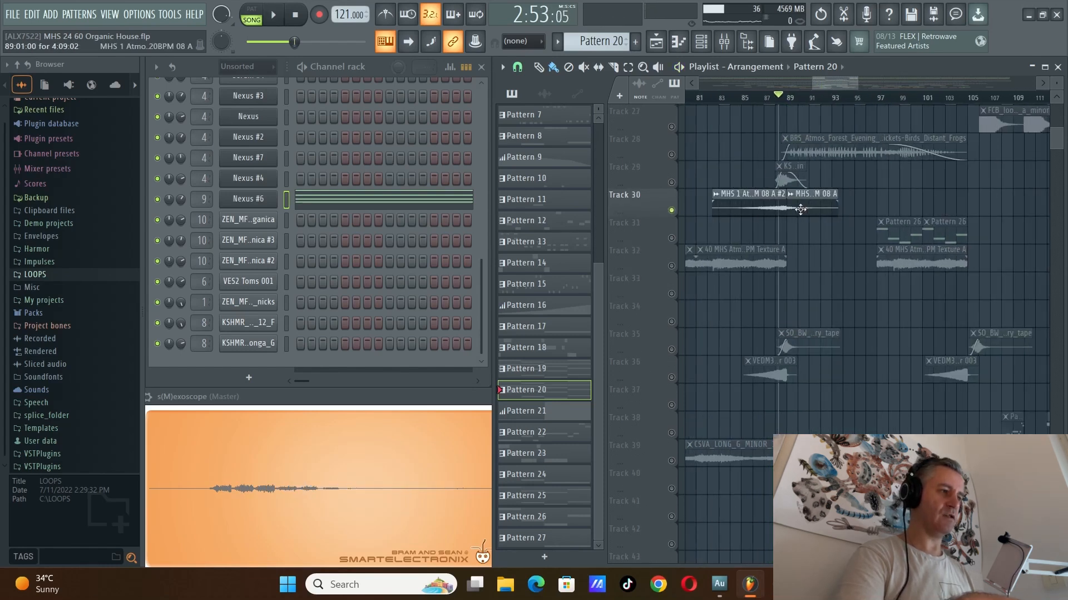
Solo Track 31, set the playback position to bar 97 and select its Pattern 26 clip
scroll(783, 212, "up", 2)
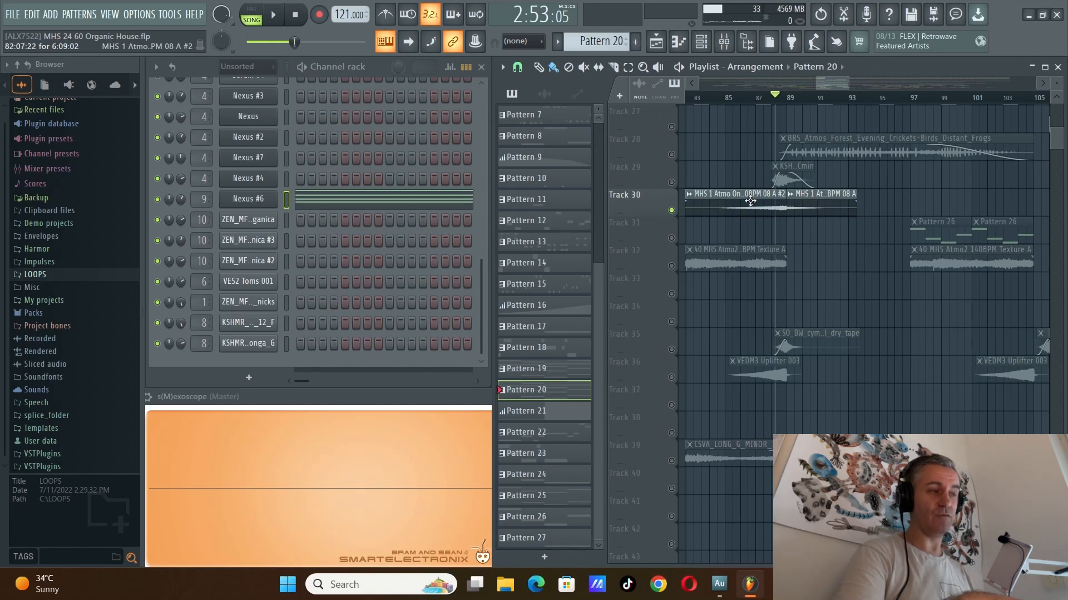
scroll(751, 201, "down", 2)
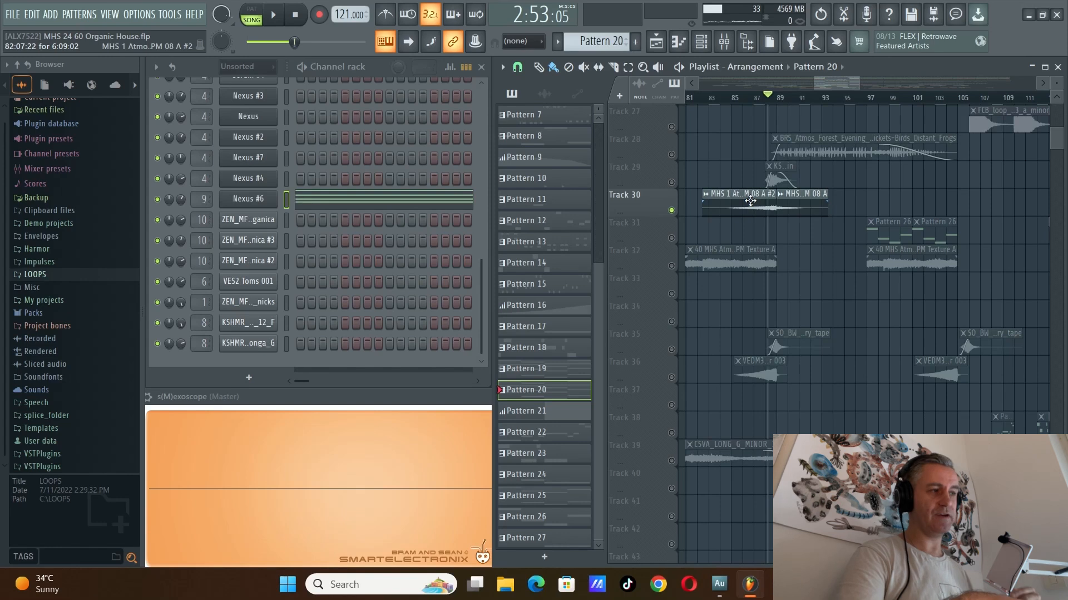
scroll(741, 257, "up", 5)
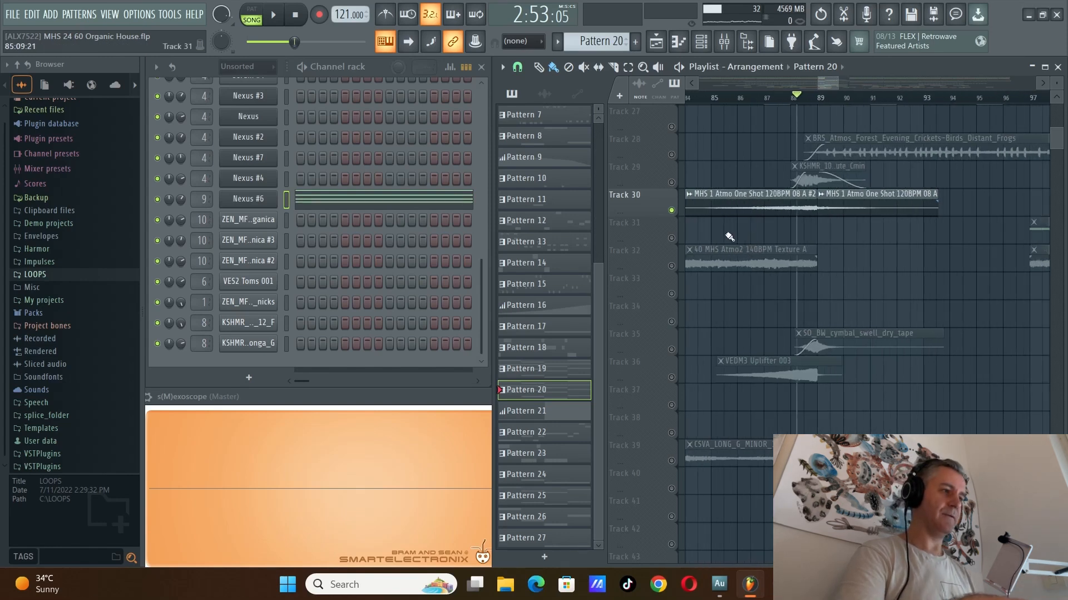
scroll(864, 210, "down", 2)
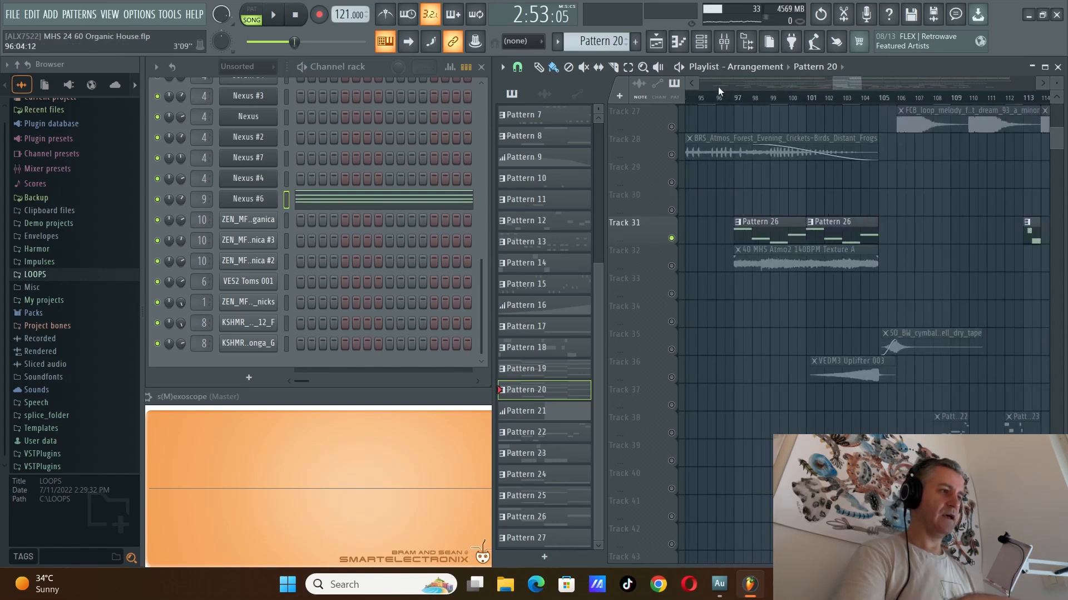
left_click(737, 98)
left_click(770, 234)
scroll(779, 248, "down", 9)
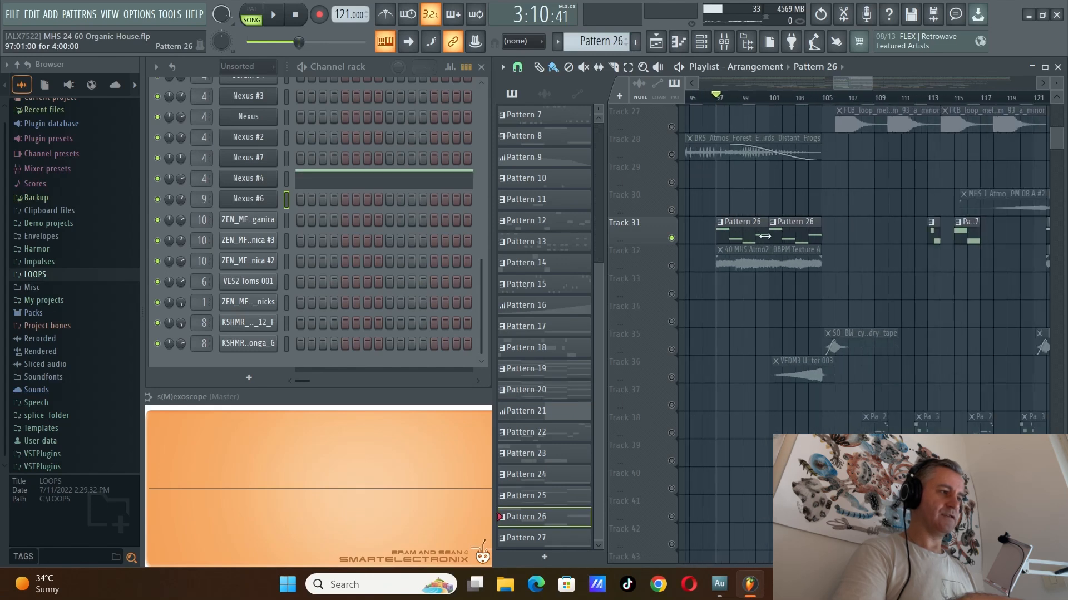
scroll(787, 259, "up", 4)
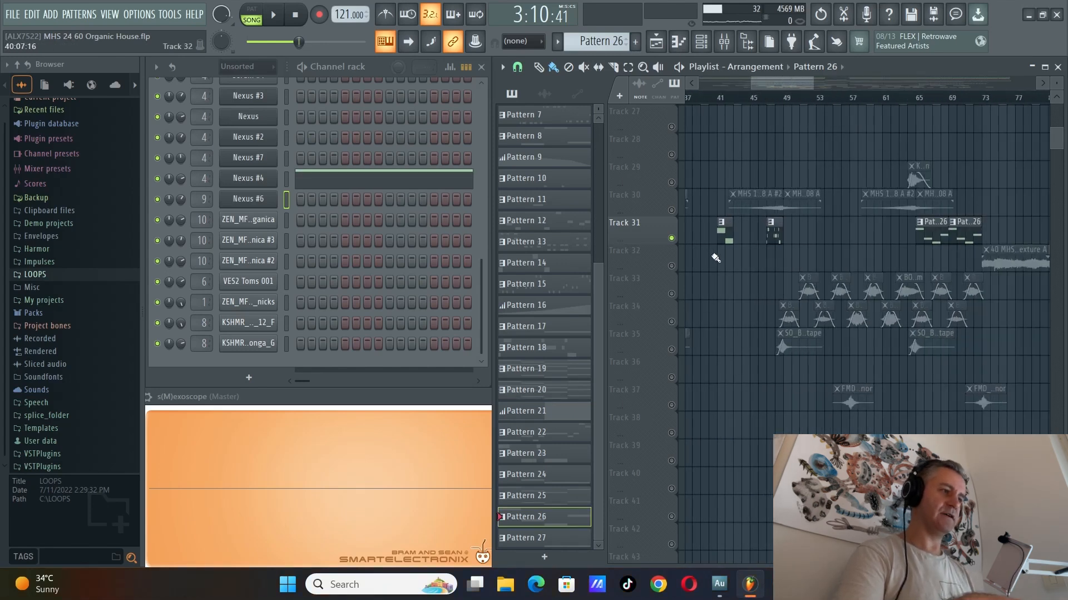
Play Track 31 from bar 41, view Pattern 17's Nexus #4 notes in the piano roll, and stop playback
left_click(726, 98)
key("space")
left_click(544, 325)
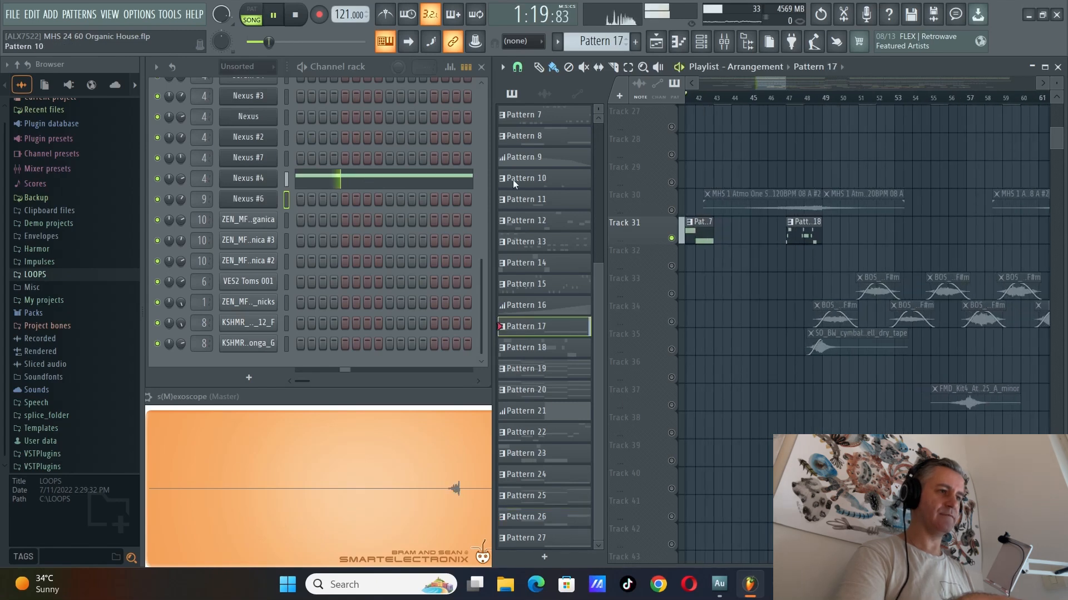
left_click(346, 185)
scroll(353, 190, "up", 6)
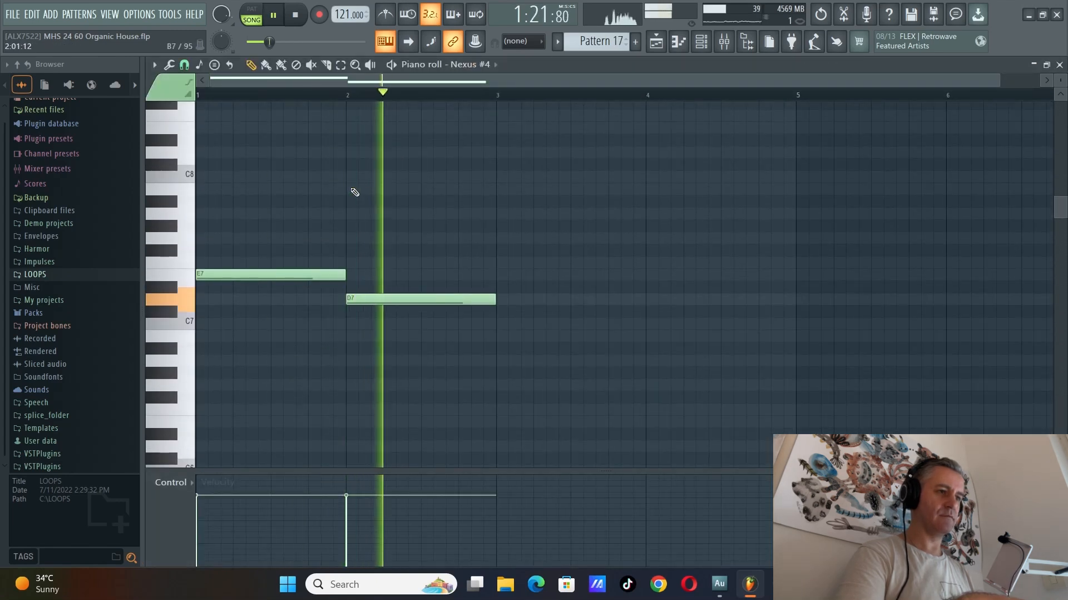
key("F7")
key("space")
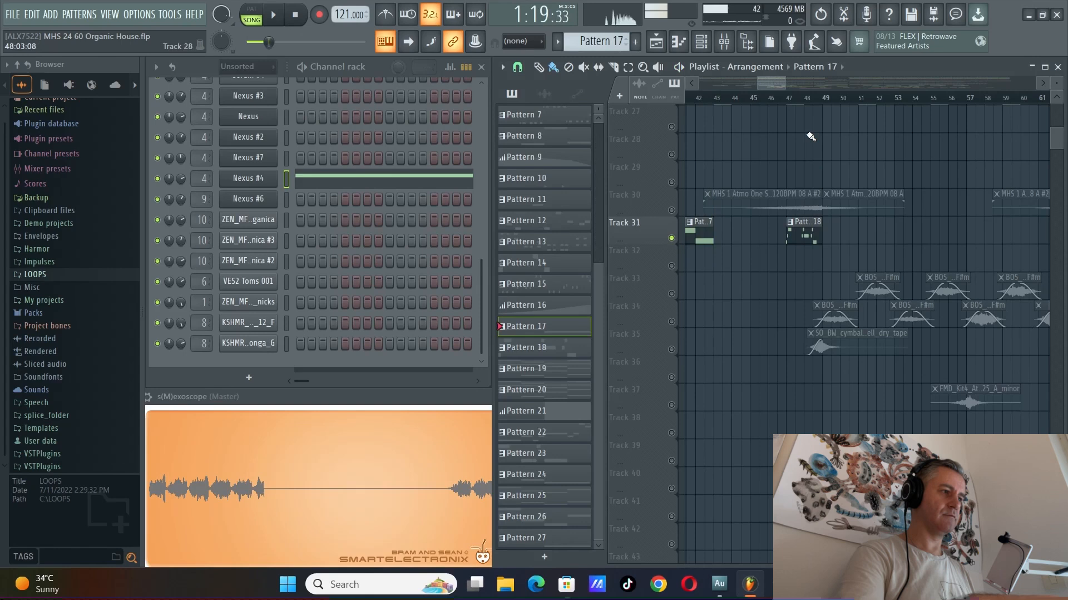
Play Track 31's Pattern 18 from bar 47 while viewing its Nexus #5 notes in the piano roll, and stop playback
left_click(787, 103)
left_click(544, 346)
scroll(340, 224, "up", 5)
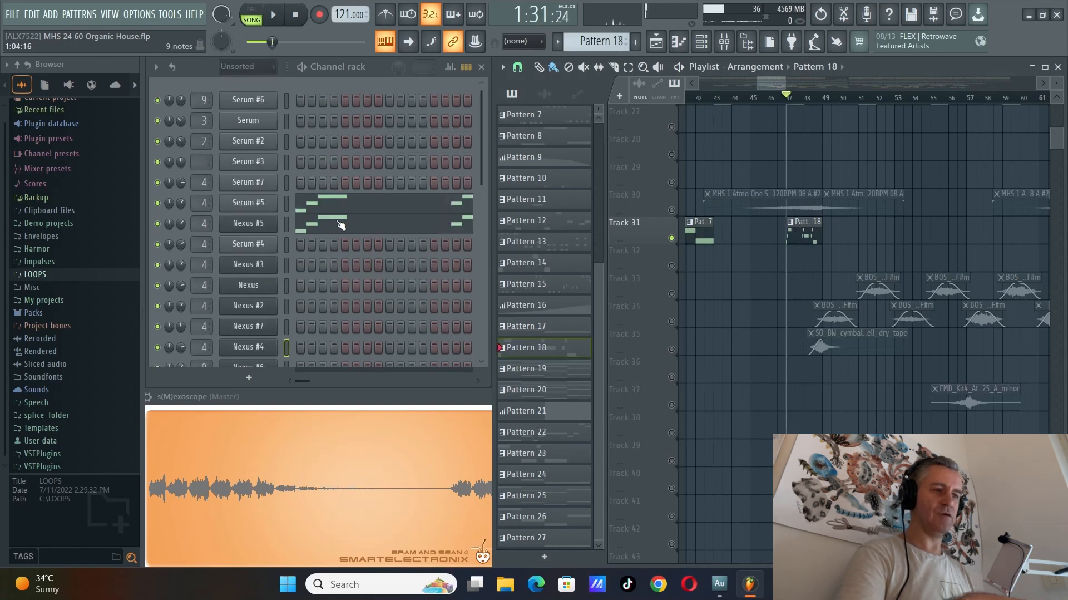
left_click(341, 225)
key("space")
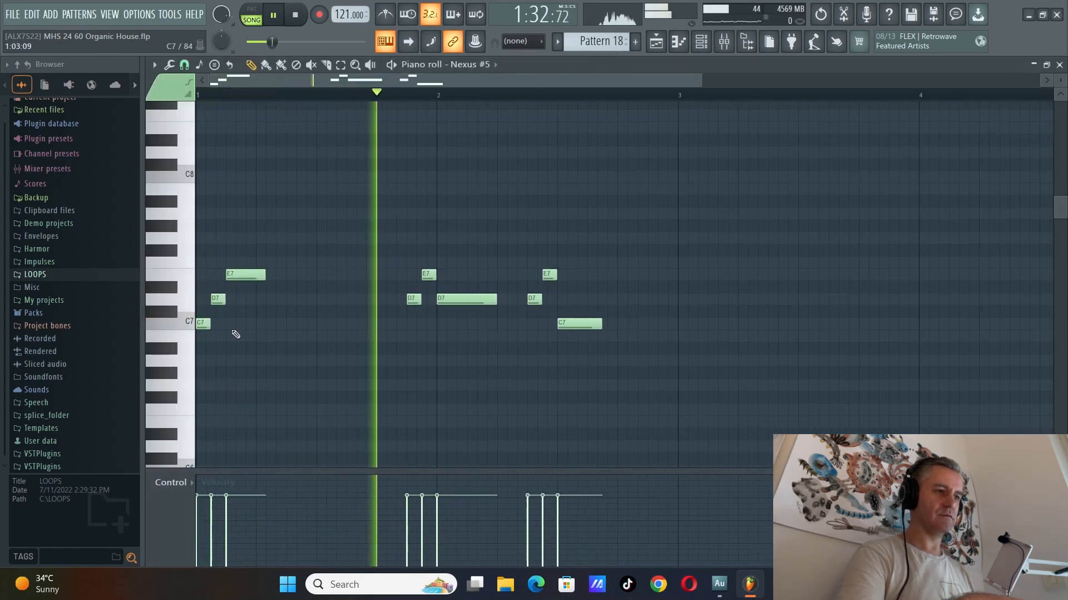
key("F7")
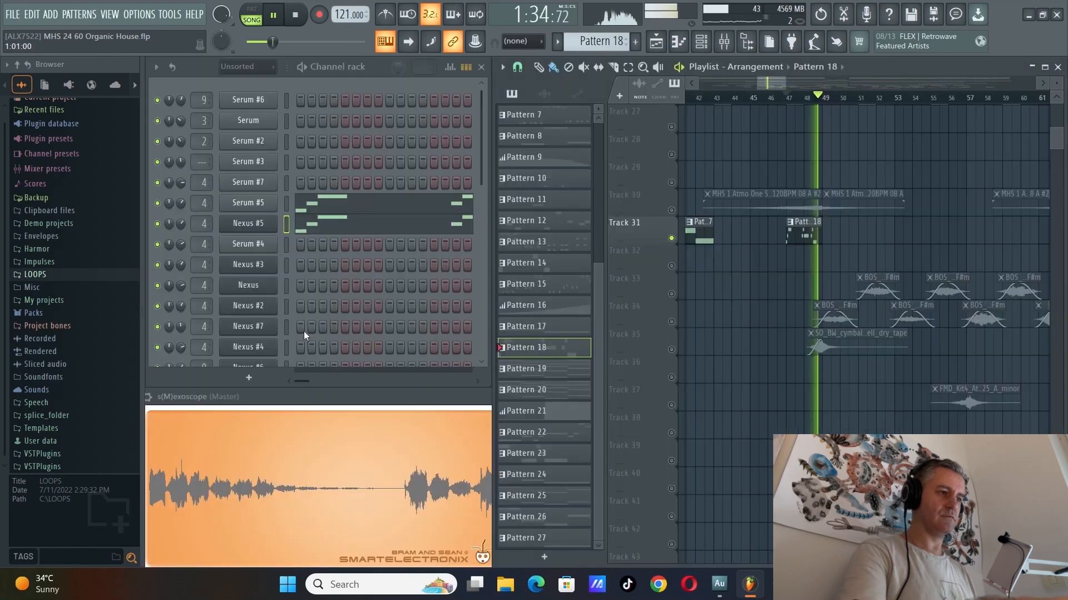
key("space")
Play Track 31's Pattern 26 from bar 65 while viewing its Nexus #4 notes in the piano roll, and stop playback
scroll(801, 245, "right", 6)
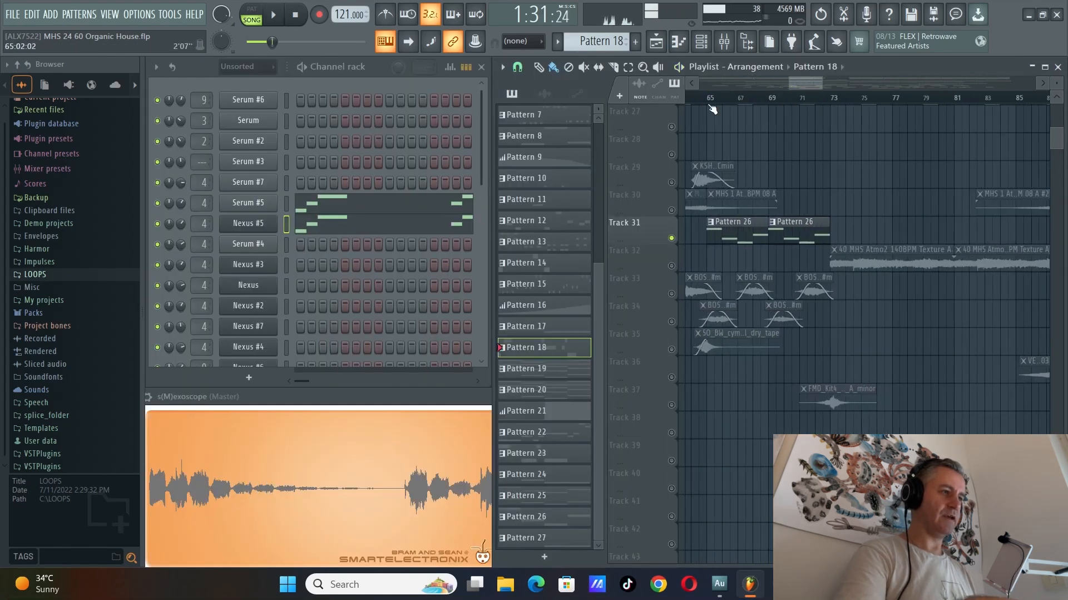
left_click(713, 100)
key("space")
left_click(729, 225)
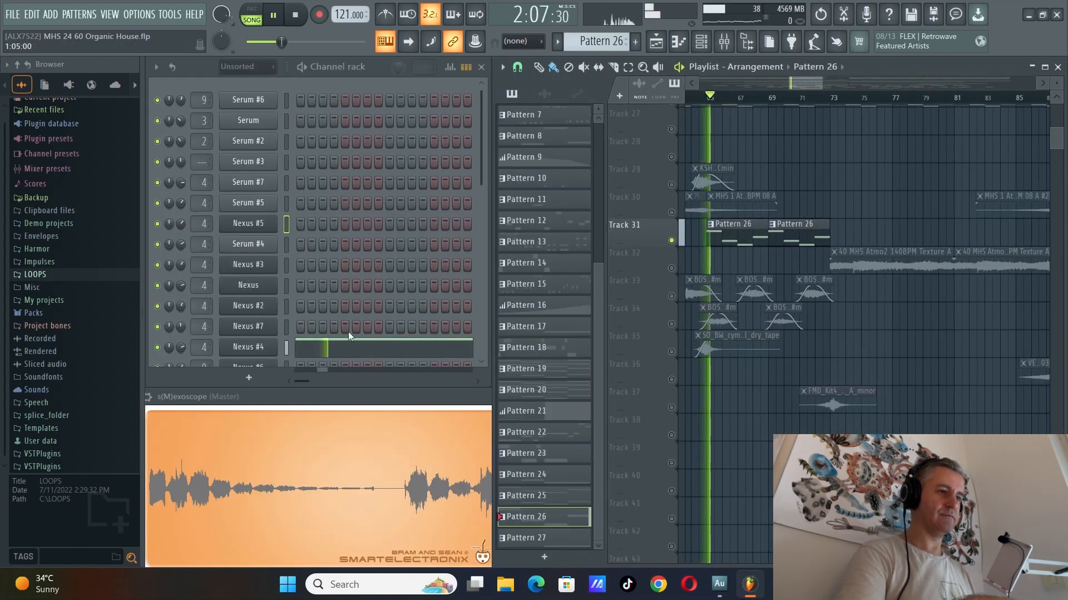
key("F7")
scroll(457, 261, "down", 2)
scroll(540, 244, "down", 3)
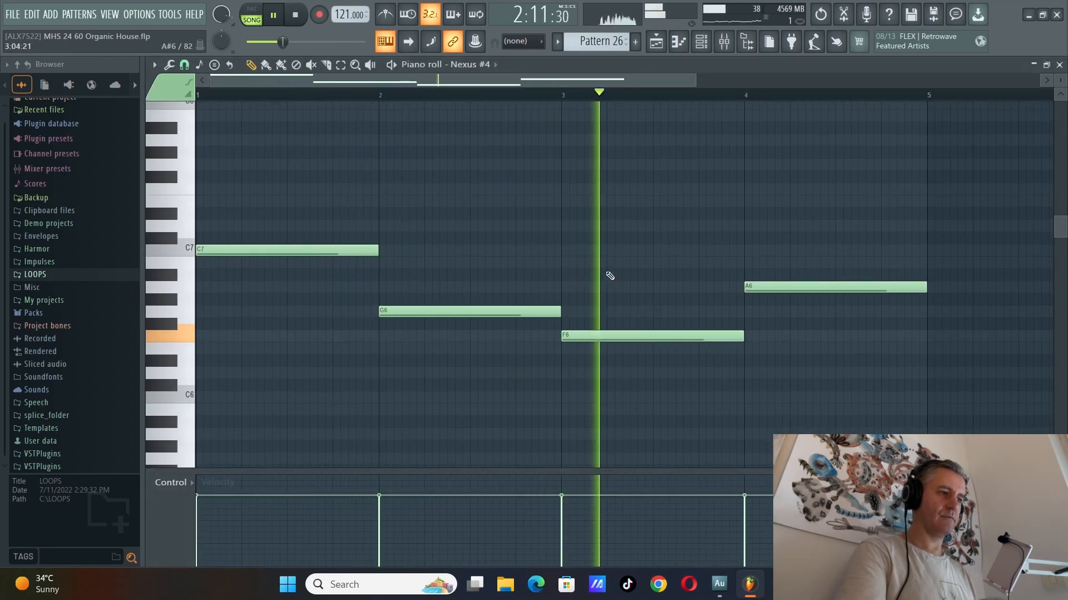
key("F7")
key("space")
Solo Track 32, play its 40 MHS Atmo2 140BPM Texture A clip from bar 73, and stop playback
scroll(820, 273, "up", 2)
left_click(804, 267)
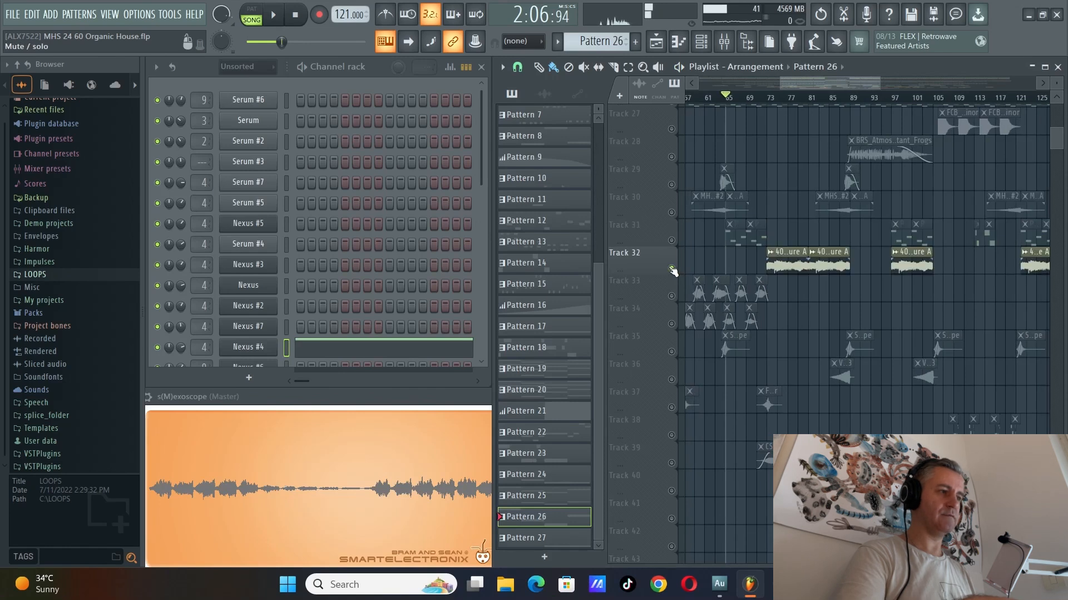
scroll(799, 268, "up", 2)
scroll(768, 267, "down", 3)
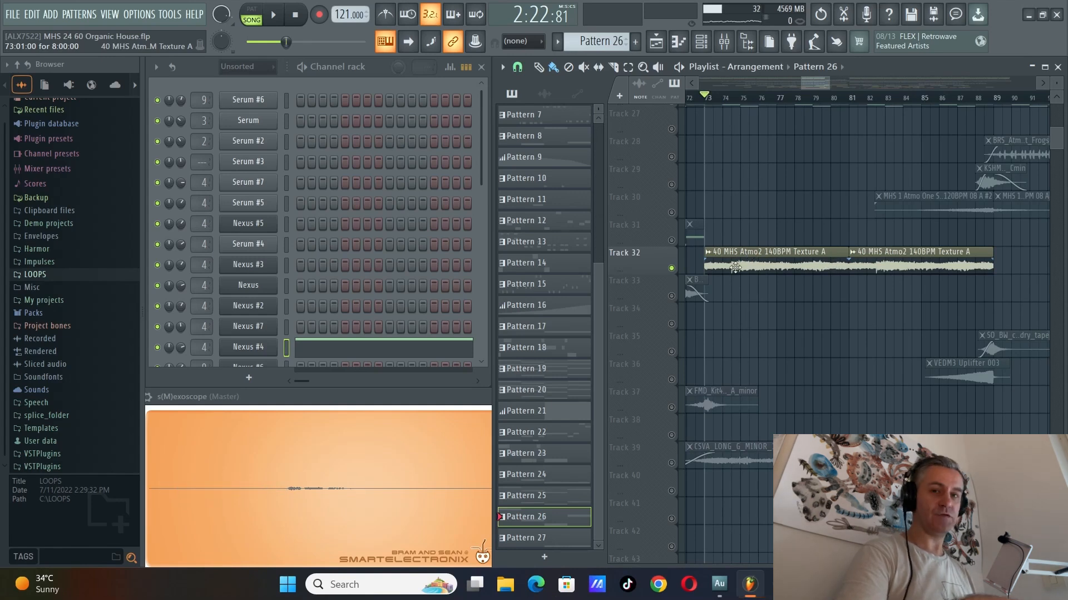
key("space")
scroll(729, 287, "up", 1)
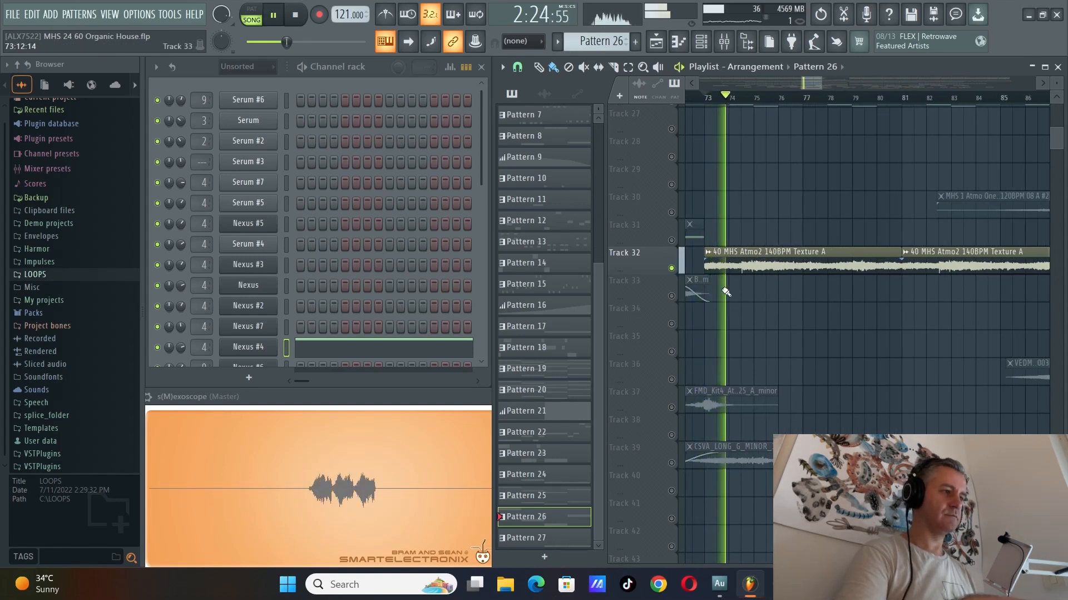
scroll(727, 292, "down", 1)
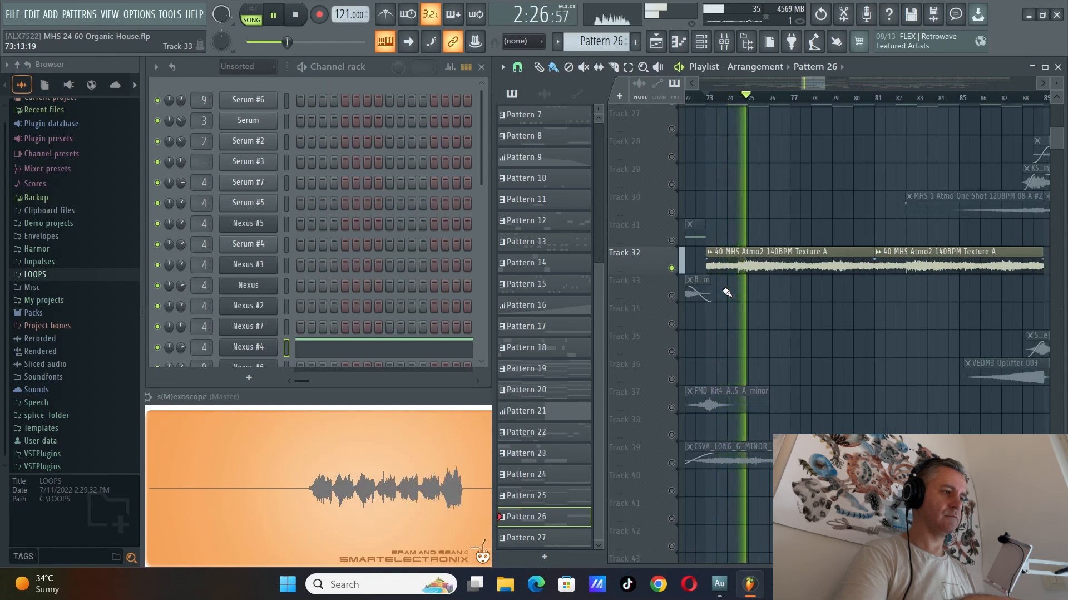
scroll(727, 292, "down", 4)
key("space")
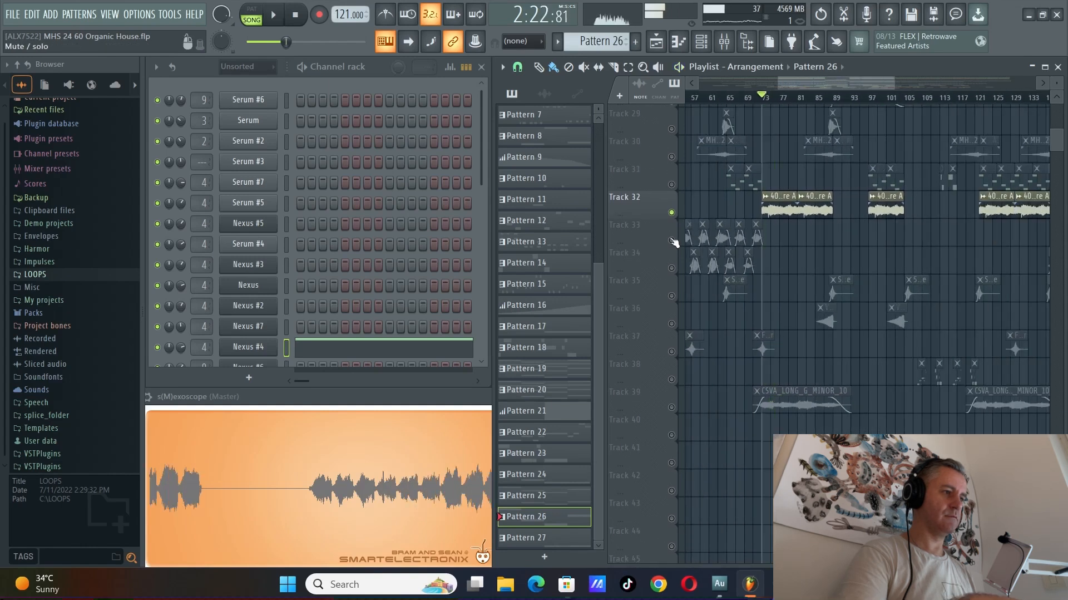
Solo Tracks 33 and 34 together and set the playback position to about bar 49, where their vocal atmosphere clips start
left_click(673, 241)
scroll(855, 253, "up", 5)
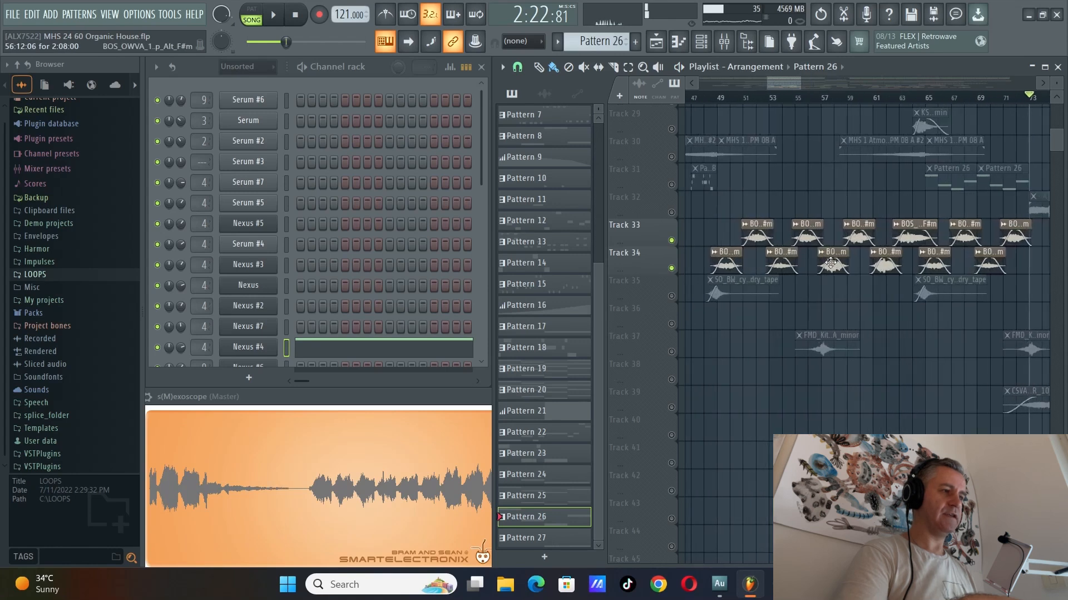
left_click(707, 106)
scroll(757, 183, "up", 2)
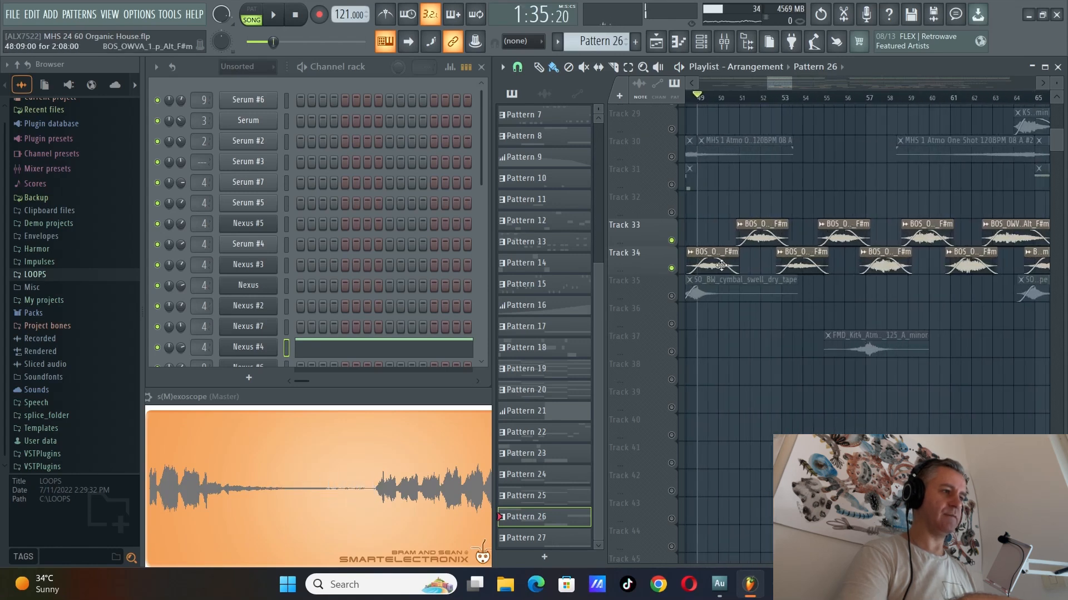
View the sample settings of the BOS_OWVA_110_Vocal_Atmosphere_Loop_Alt_F#m clip and play Tracks 33 and 34 from about bar 49
double_click(716, 259)
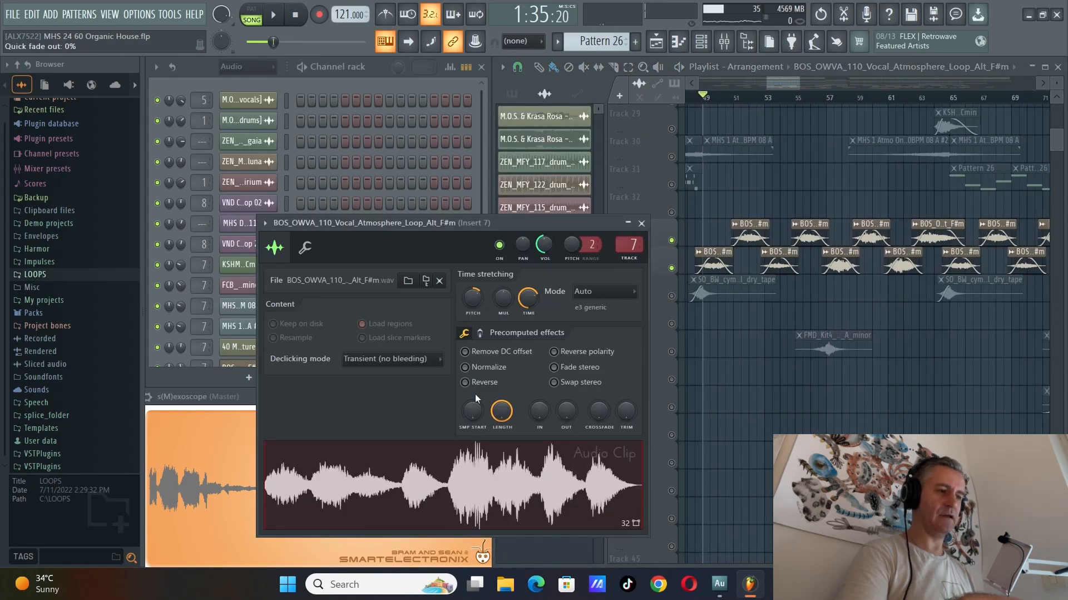
key("Escape")
key("space")
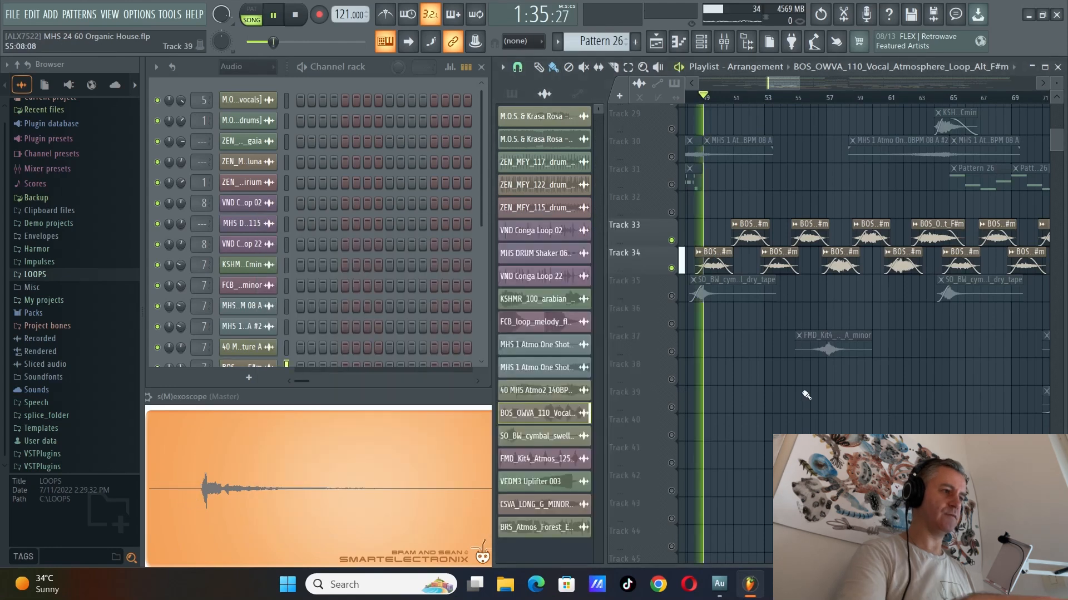
scroll(723, 345, "up", 2)
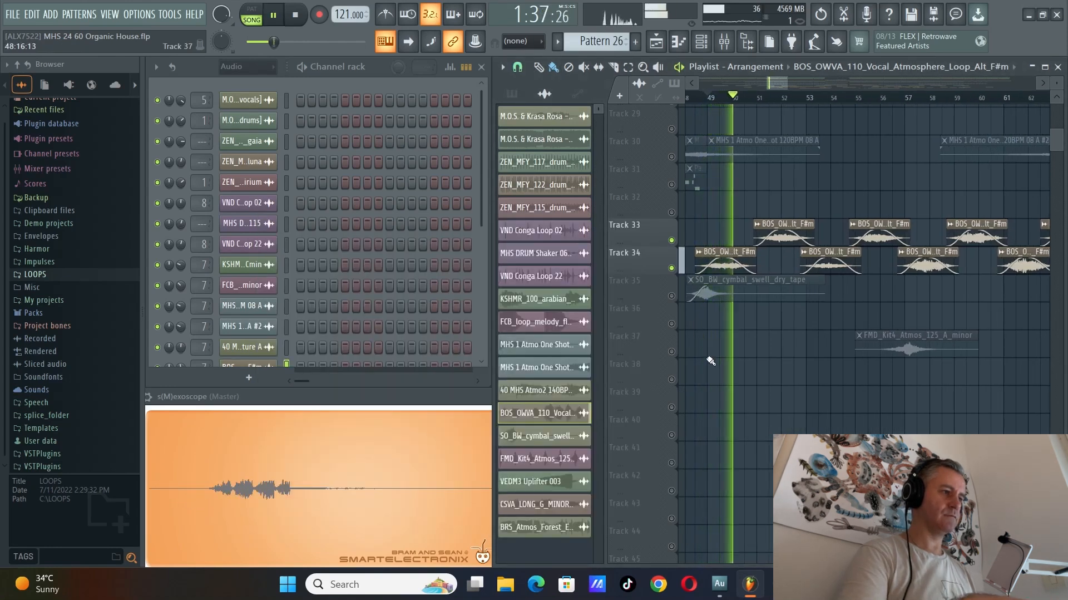
scroll(711, 361, "up", 3)
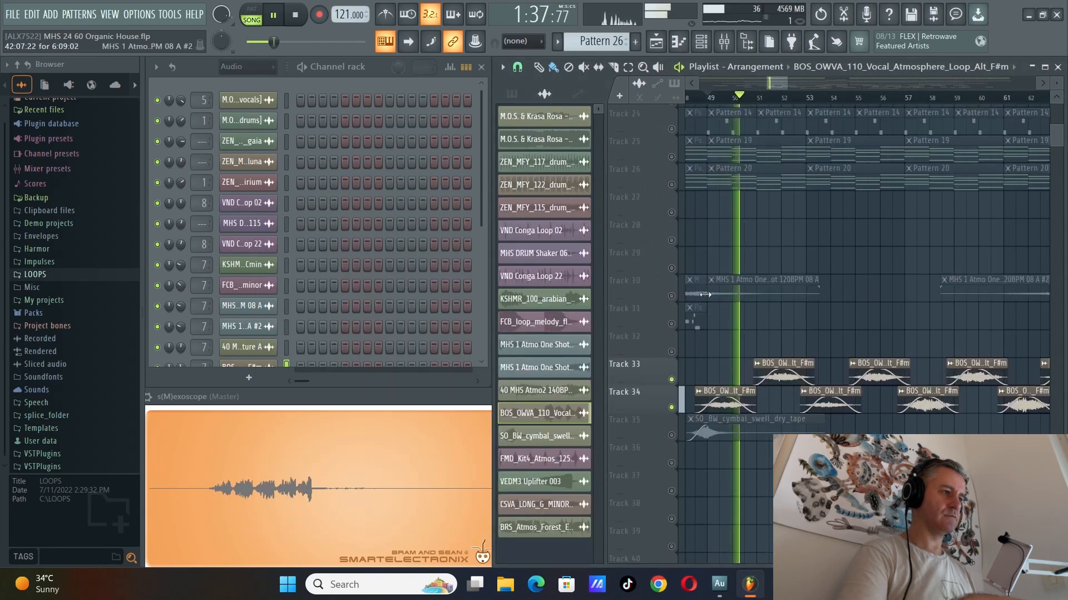
Unmute Tracks 25 and 26 to hear them with the vocal atmosphere clips in a maximized playlist, and stop playback
left_click(672, 184)
scroll(1040, 110, "down", 2)
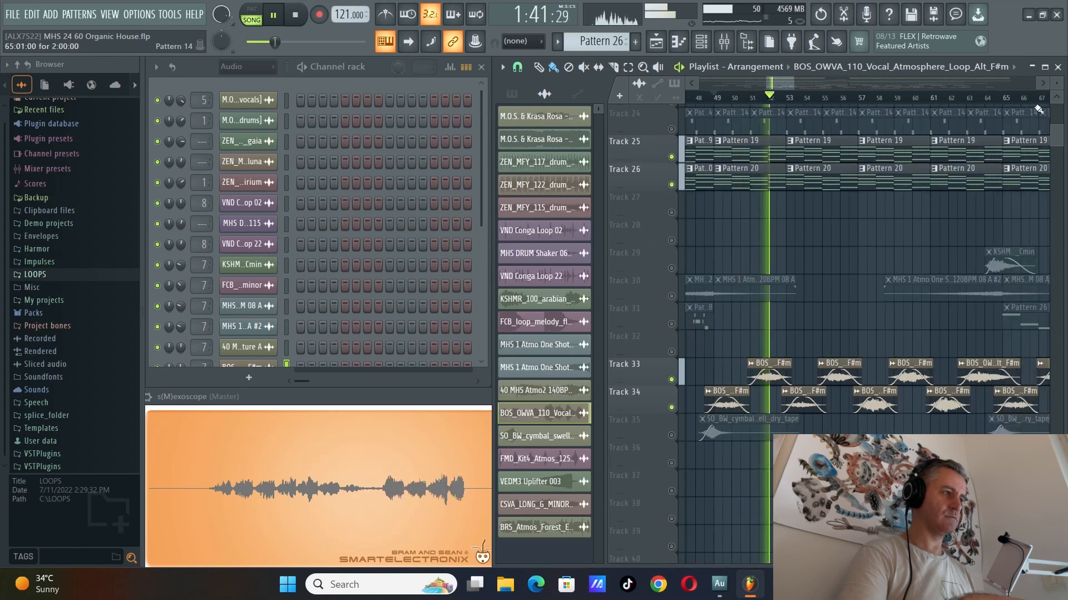
left_click(1044, 66)
scroll(518, 354, "up", 2)
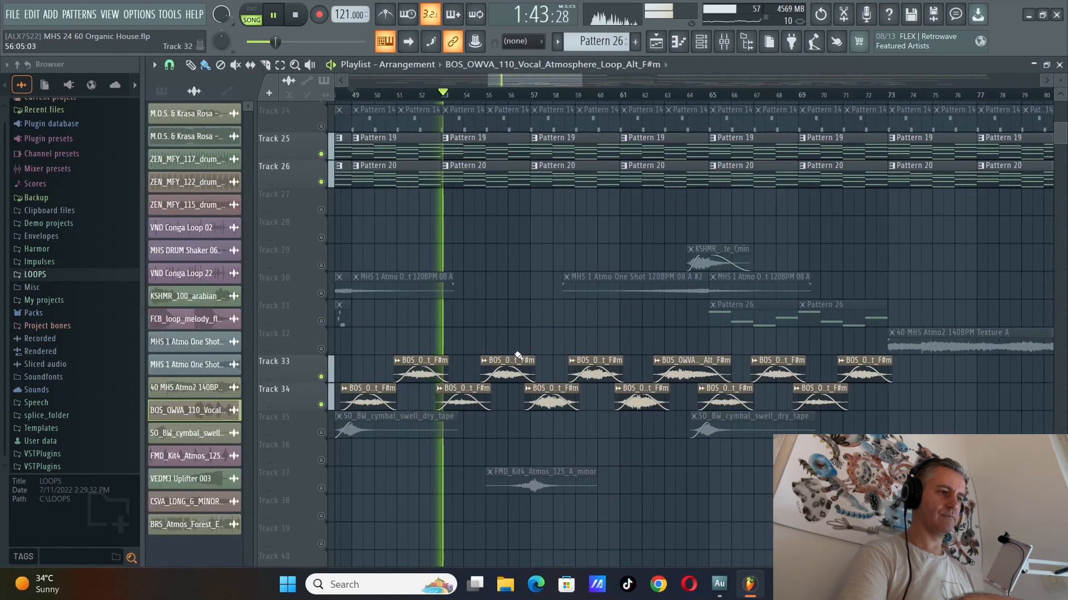
scroll(518, 354, "down", 3)
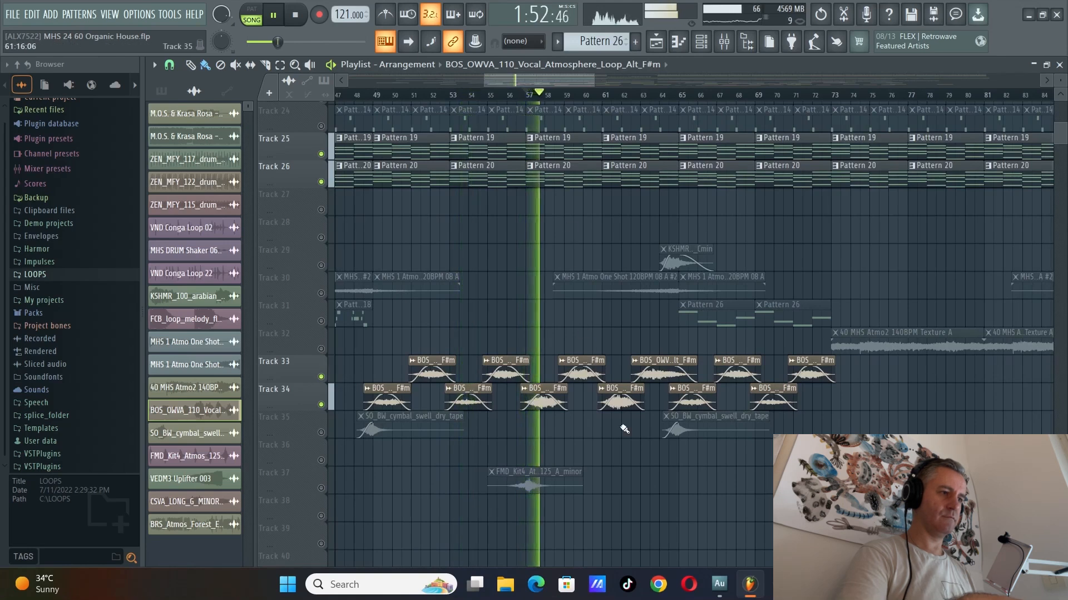
scroll(625, 412, "down", 2)
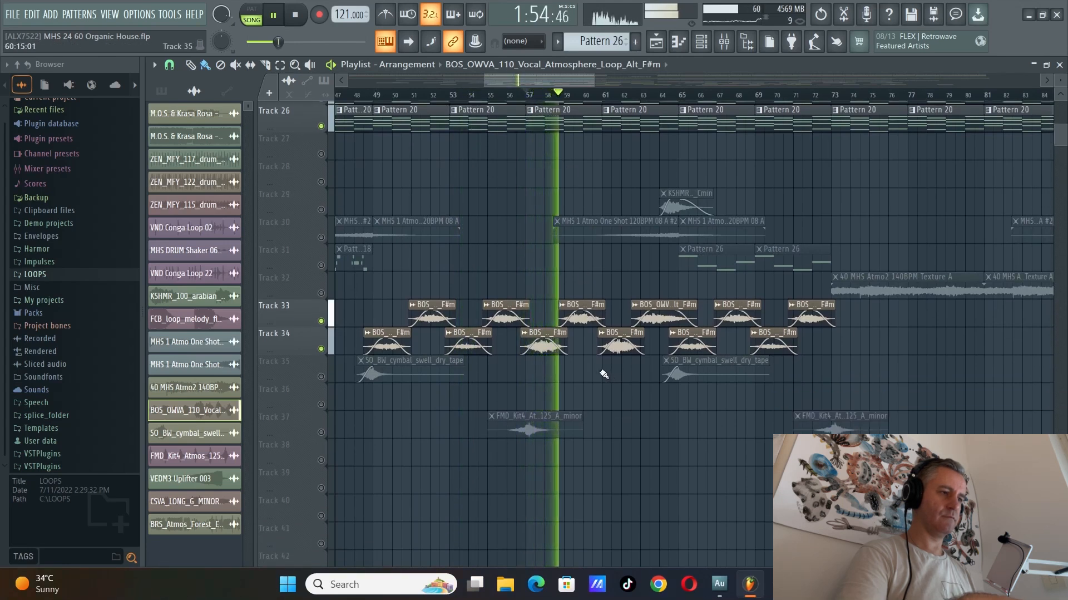
key("space")
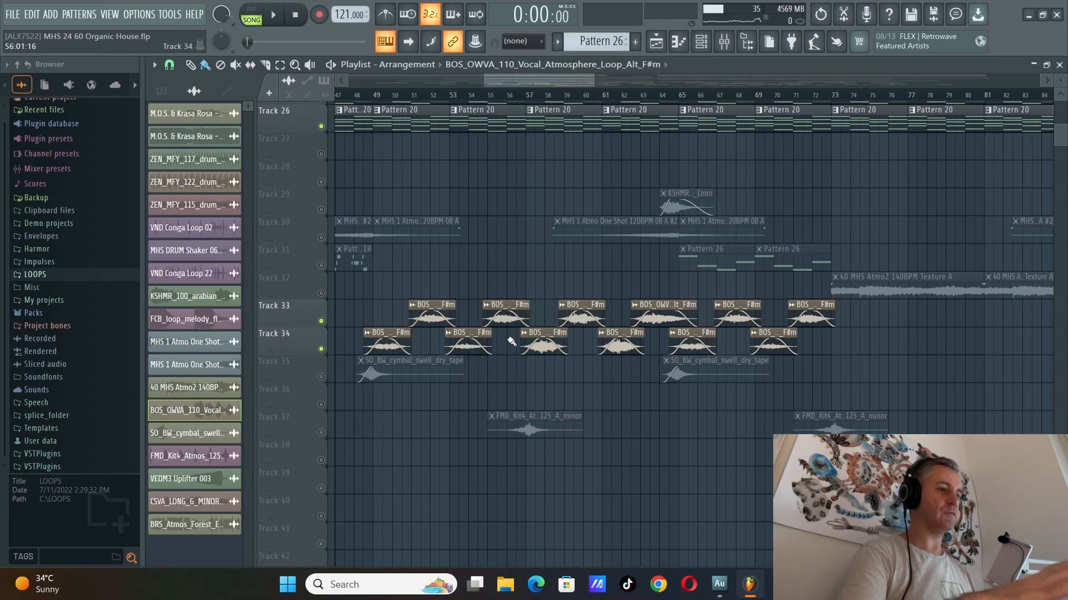
Solo Track 35, play its SO_BW_cymbal_swell_dry_tape clip from about bar 48, and stop playback
right_click(322, 376)
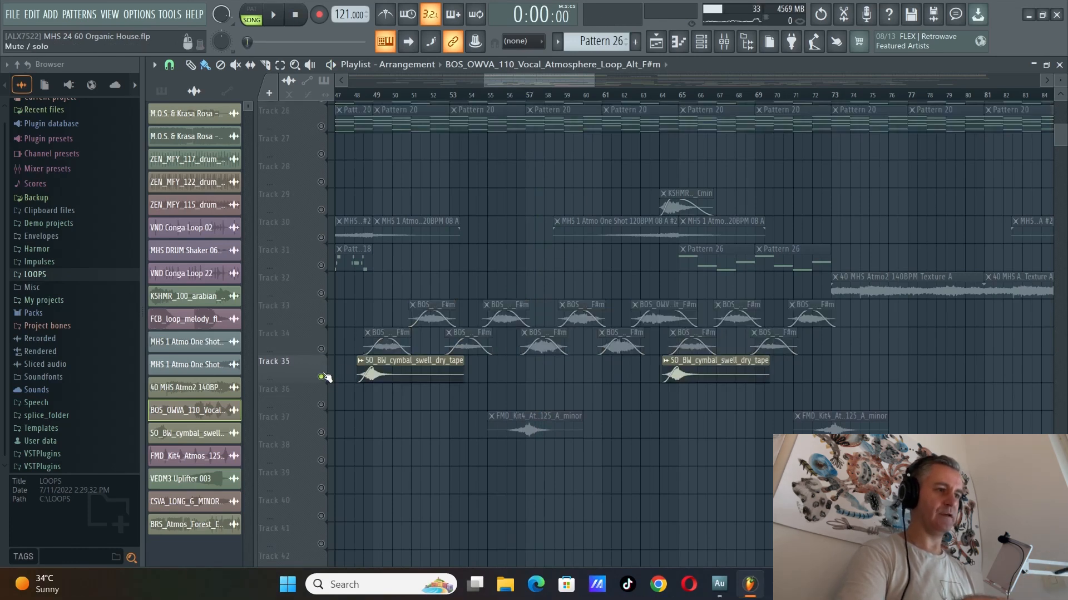
scroll(324, 368, "up", 2)
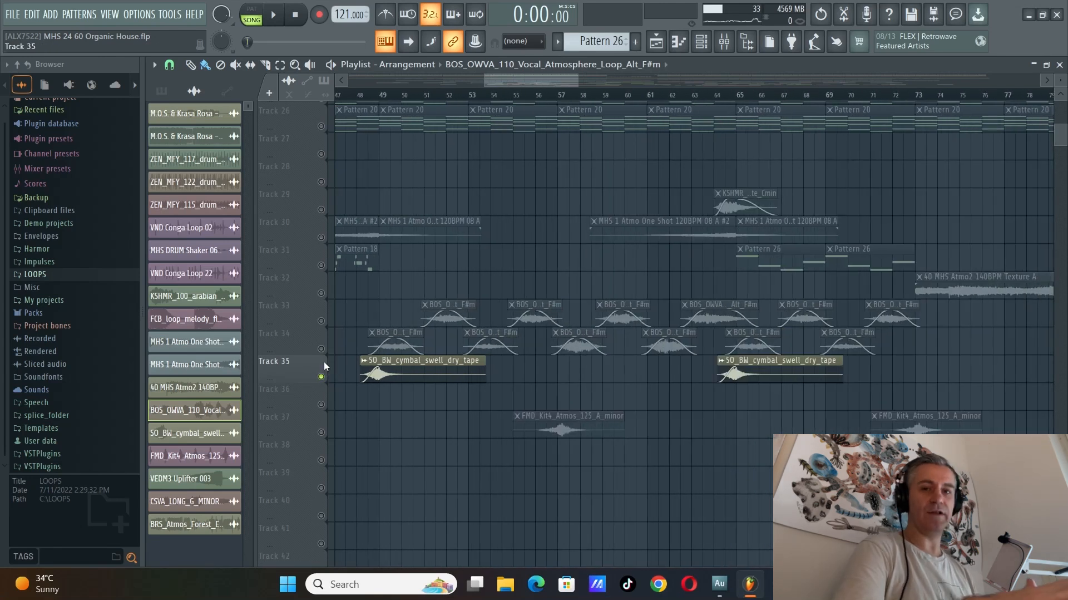
left_click(367, 98)
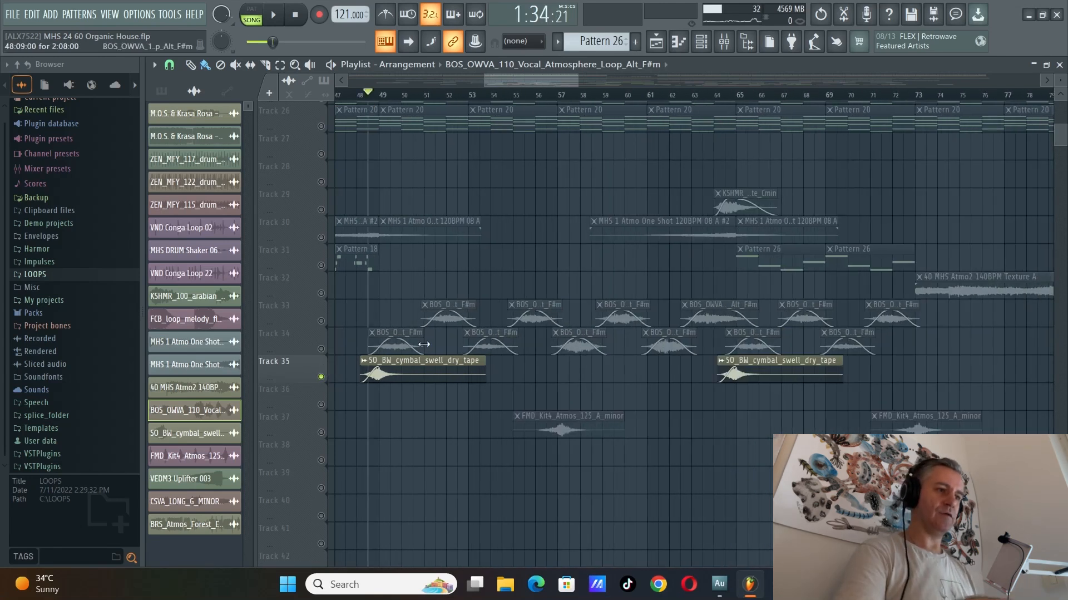
scroll(405, 393, "up", 2)
scroll(434, 334, "down", 3)
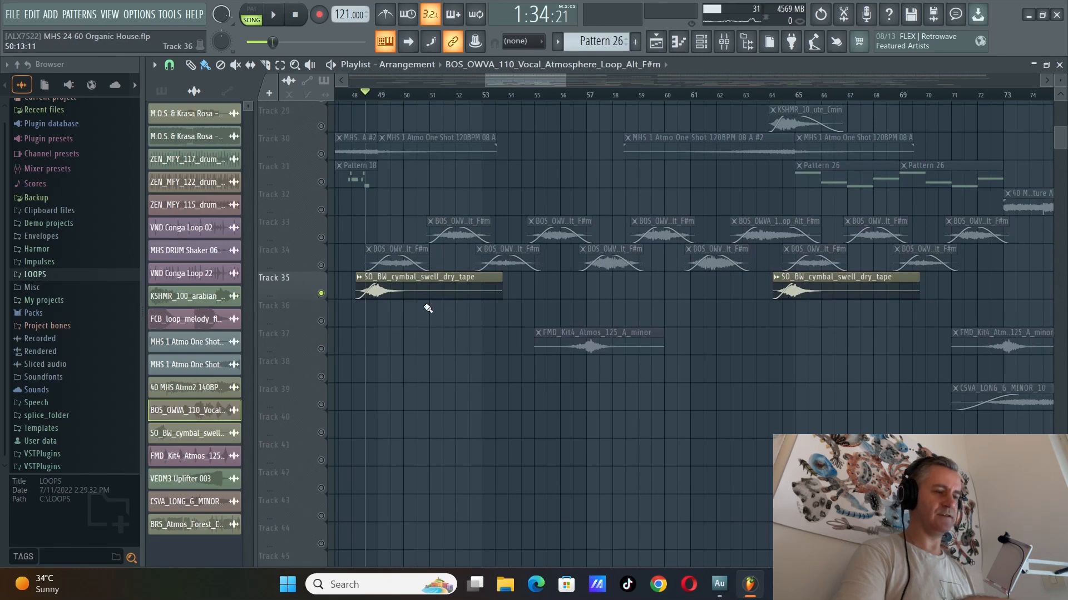
key("space")
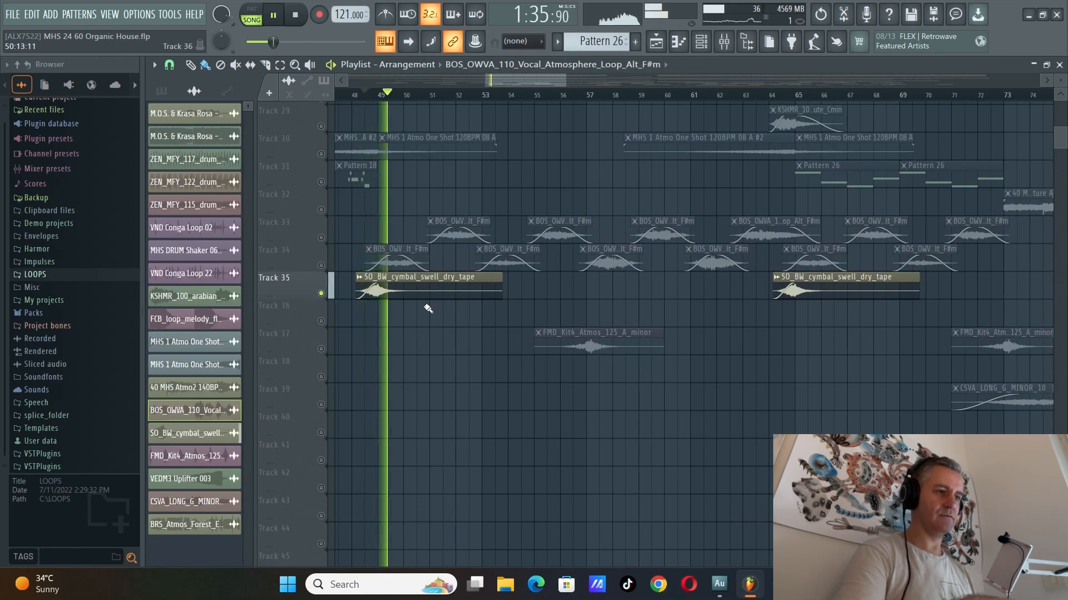
key("space")
Solo Track 36, play its VEDM3 Uplifter 003 clip from about bar 88, and stop playback
scroll(398, 312, "down", 3)
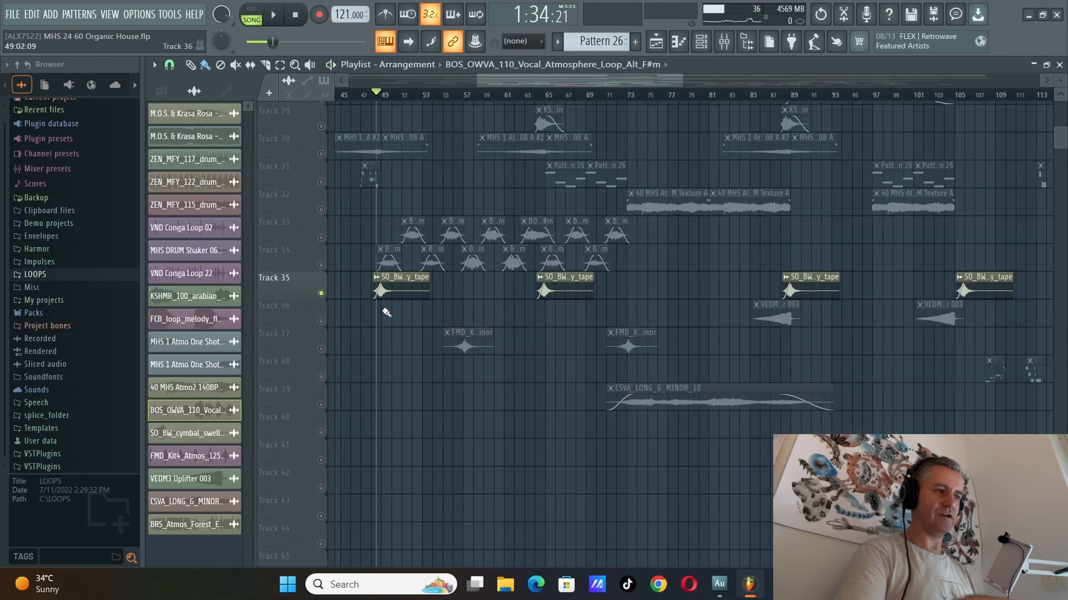
right_click(321, 323)
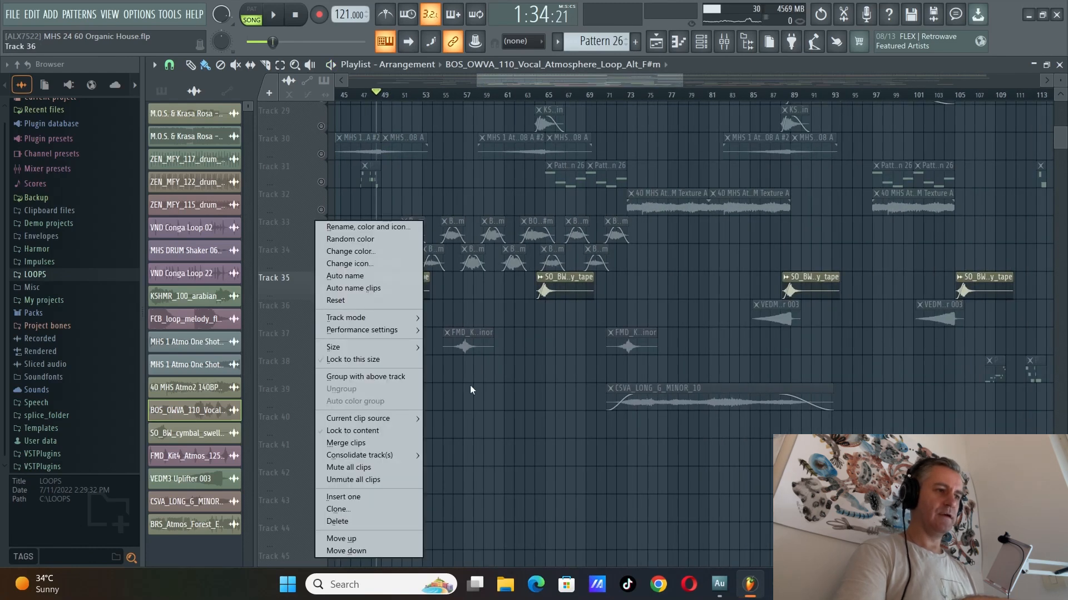
left_click(309, 319)
scroll(818, 210, "up", 3)
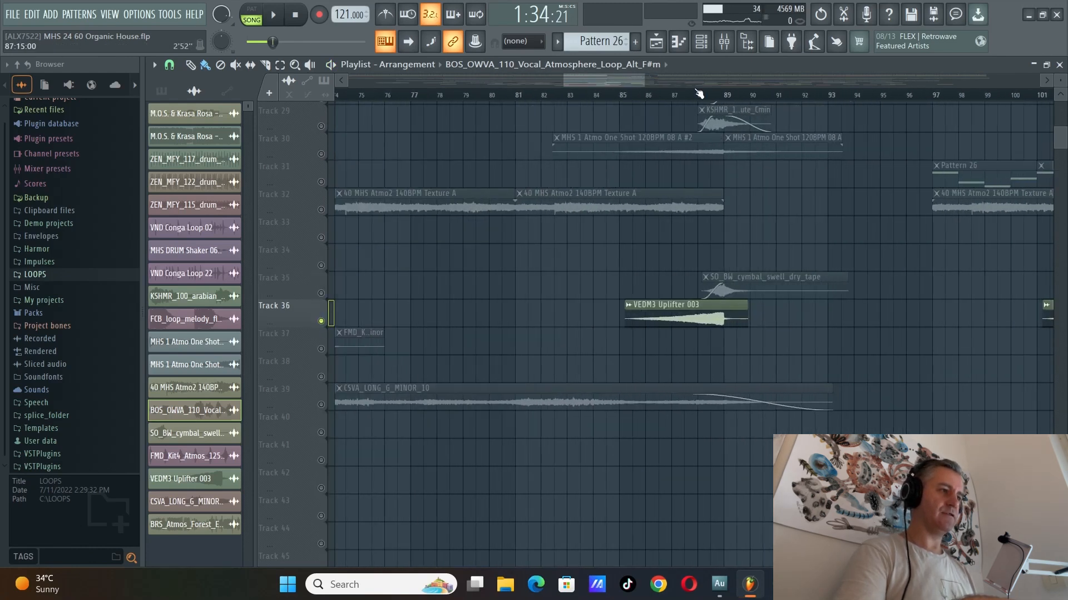
left_click(700, 93)
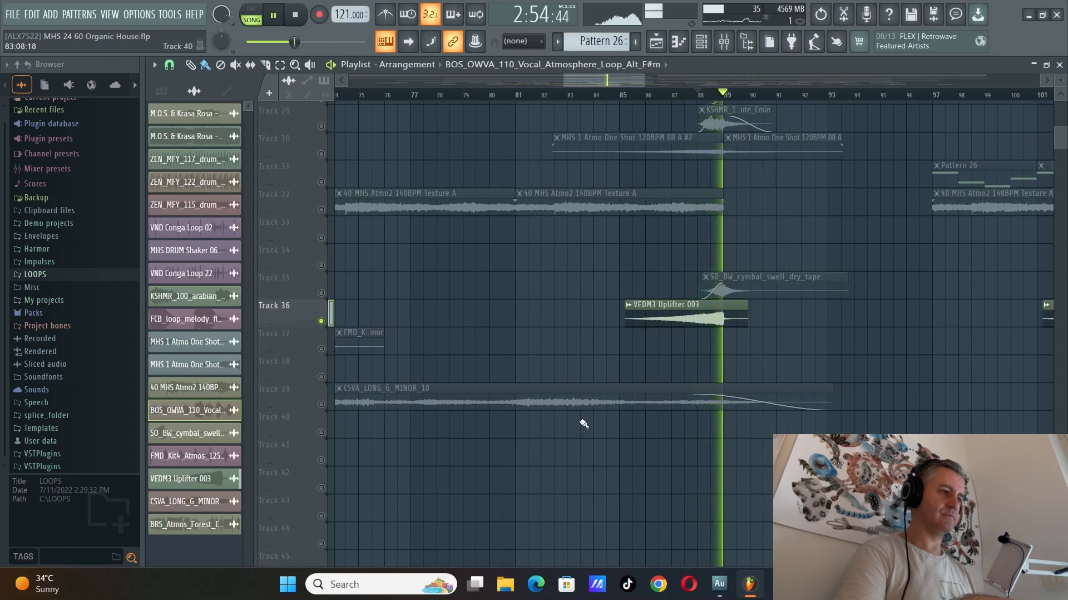
scroll(584, 424, "down", 2)
key("space")
Solo Track 37 and play its FMD_Kit4_Atmos_125_A_minor clip from about bar 72
left_click(478, 341)
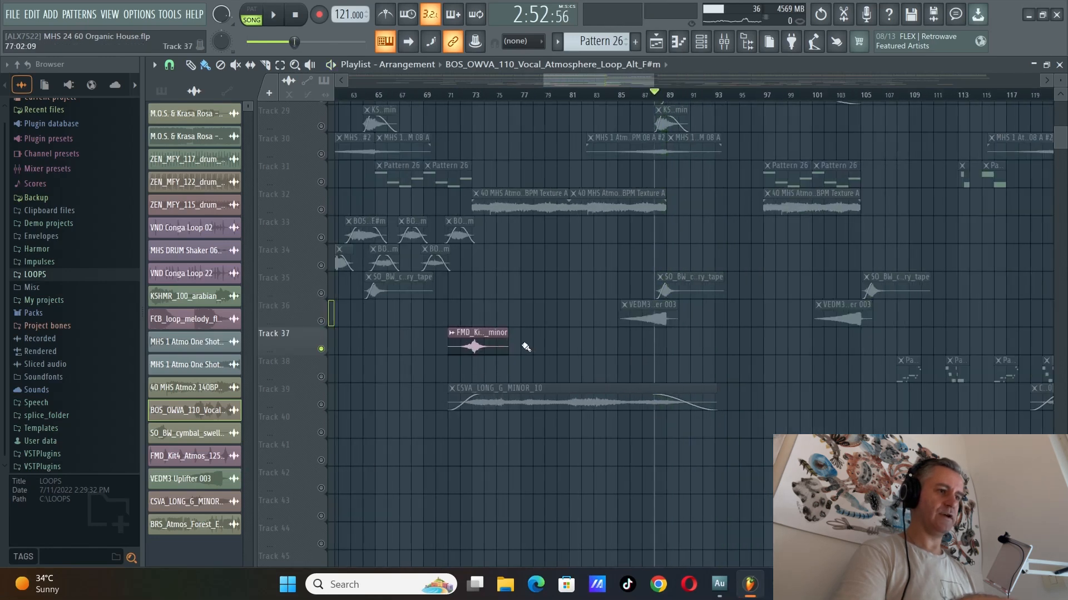
scroll(468, 334, "up", 4)
left_click(453, 93)
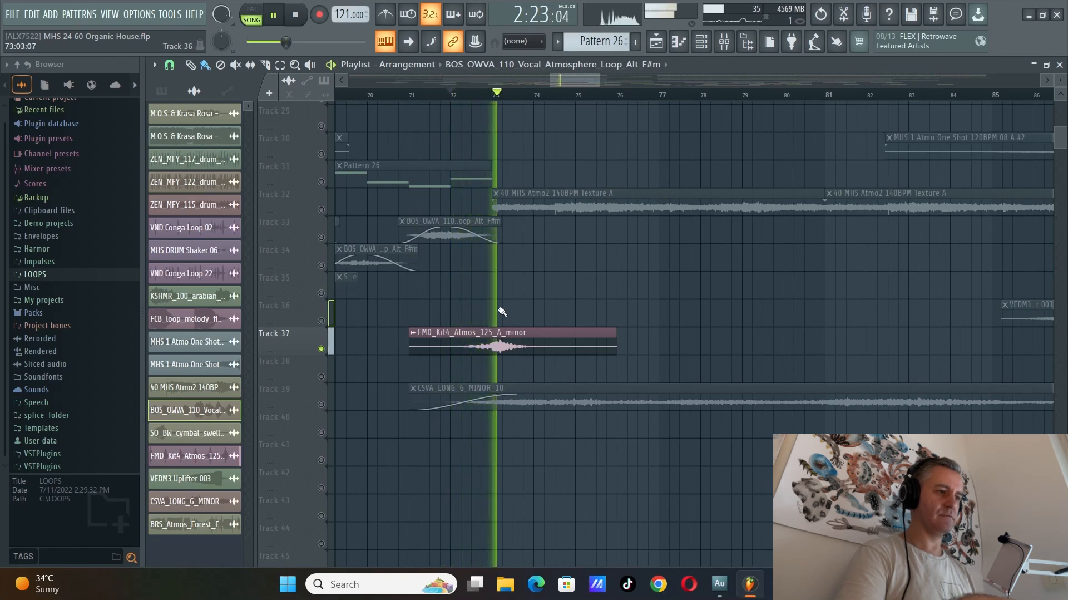
Solo Track 38, stop playback, and move the track up directly beneath Track 27's flute loops
scroll(503, 311, "down", 4)
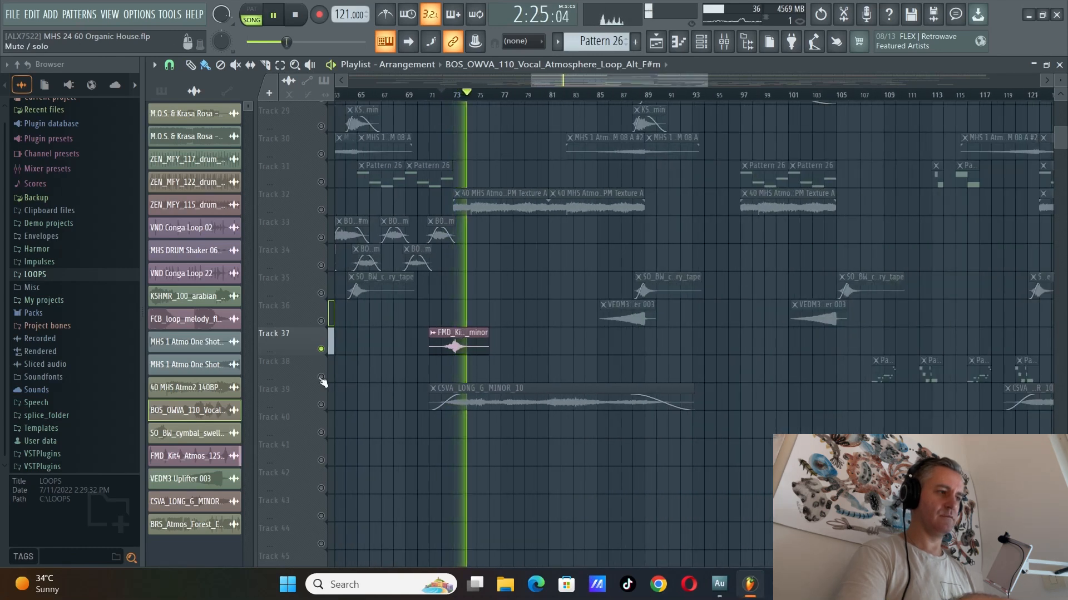
left_click(322, 378)
key("space")
scroll(556, 400, "right", 10)
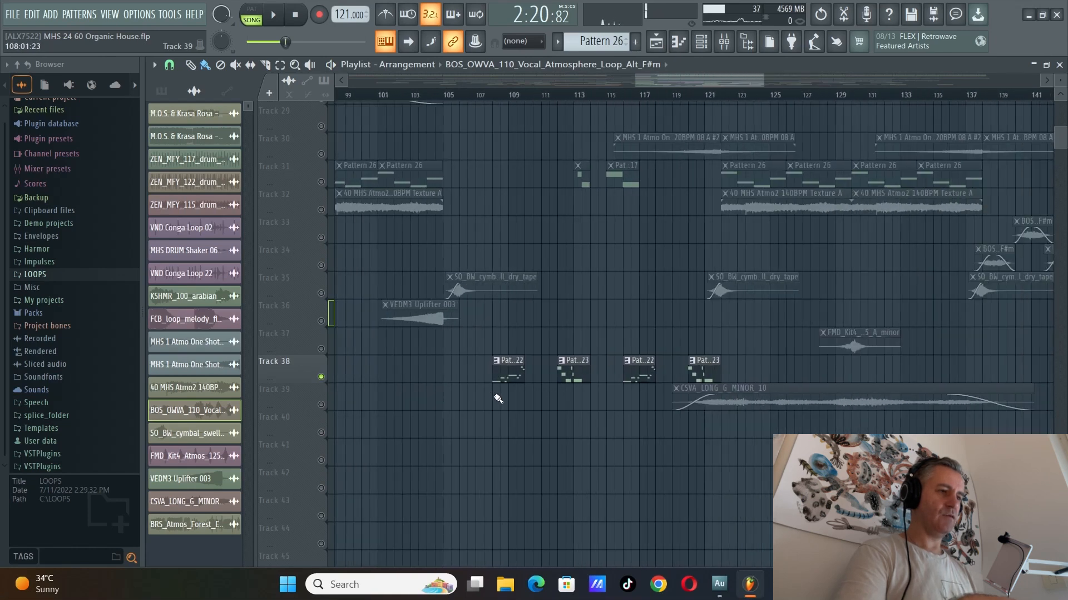
scroll(498, 398, "down", 6)
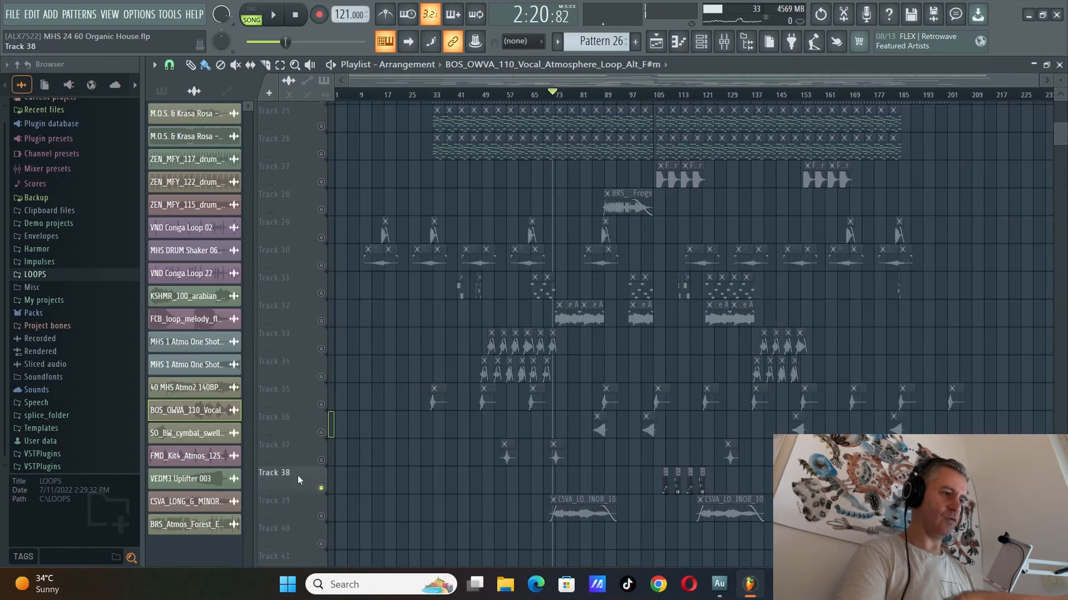
left_click_drag(298, 475, 299, 201)
scroll(690, 212, "up", 4)
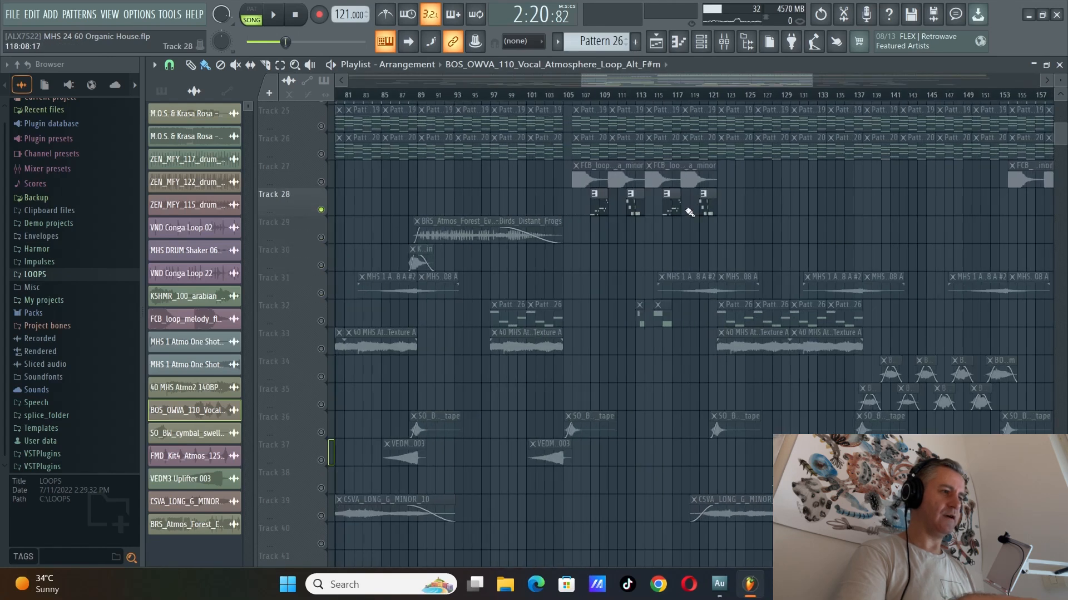
Unmute Track 27 alongside Track 28 and play the flute loop and pattern clips from bar 106
scroll(690, 211, "up", 3)
left_click(321, 181)
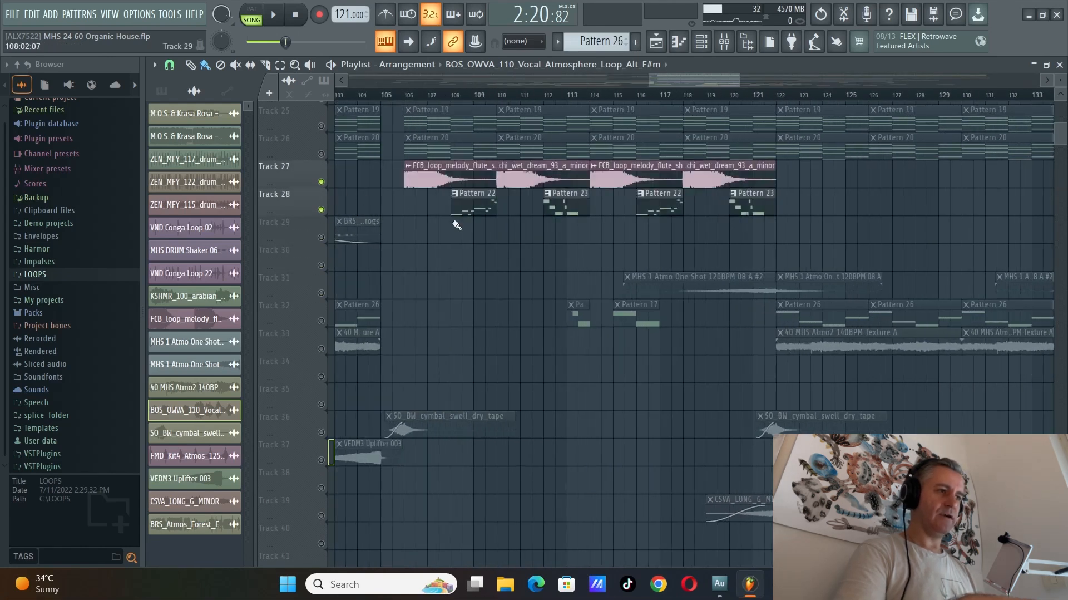
scroll(456, 224, "down", 2)
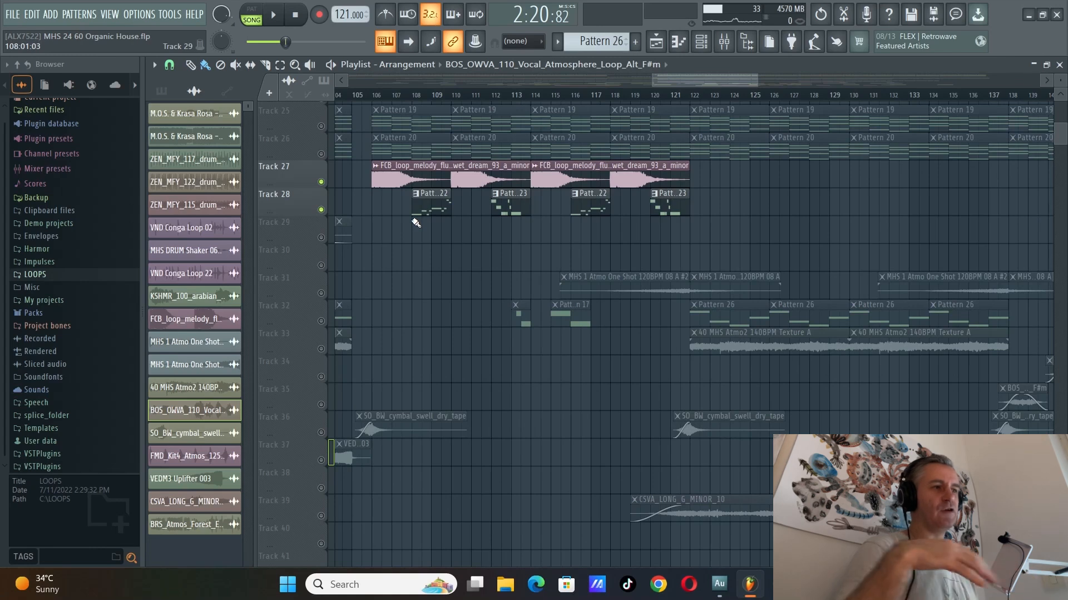
left_click(382, 99)
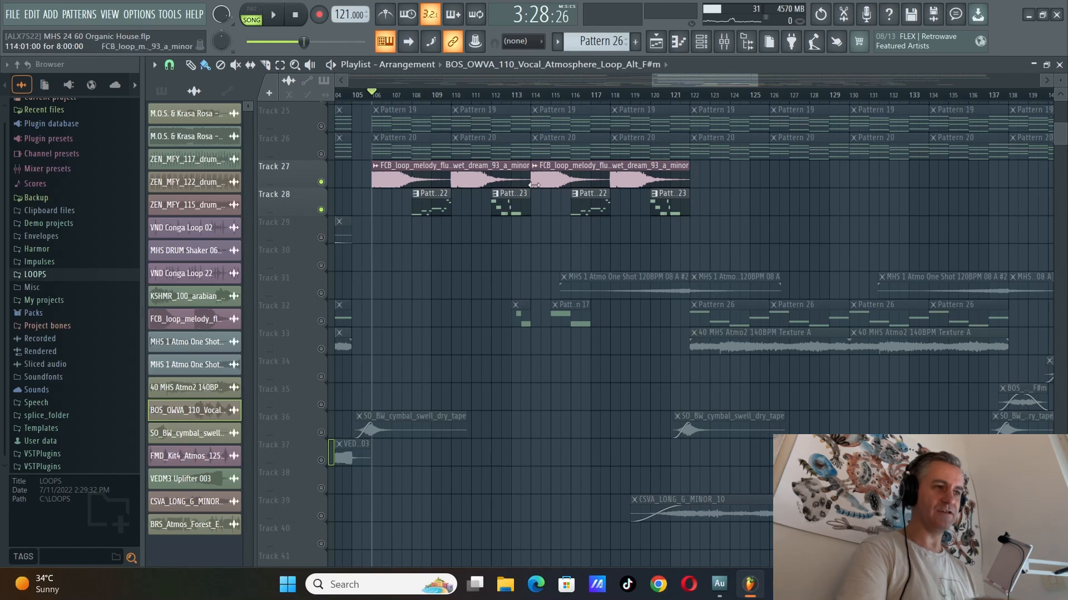
key("space")
scroll(461, 255, "up", 2)
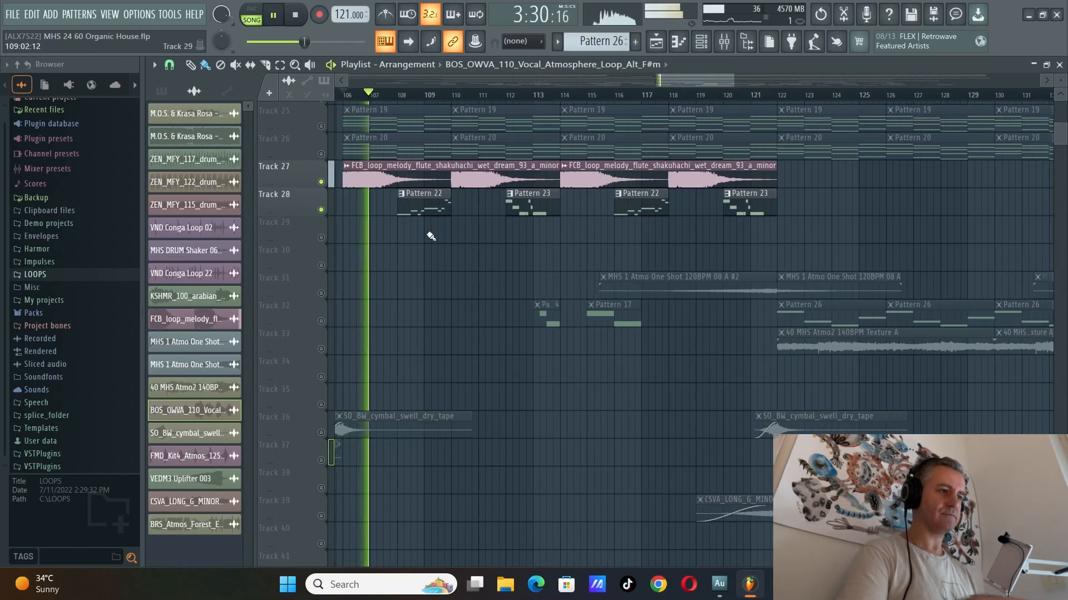
View the Serum #7 piano roll notes of Pattern 22 and Pattern 23 during playback, and stop playback
double_click(423, 205)
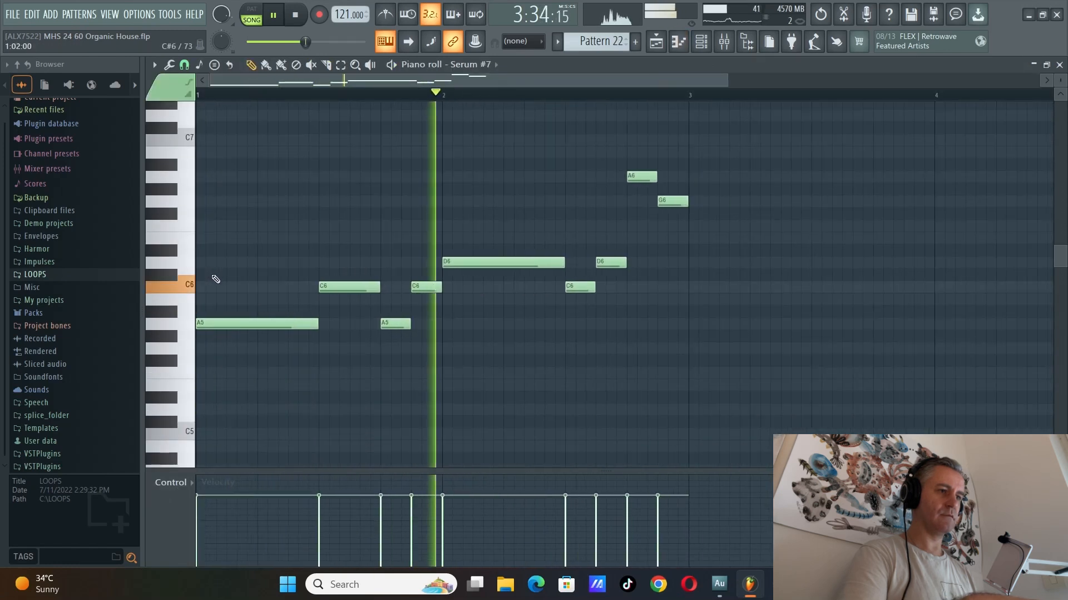
scroll(216, 278, "down", 1)
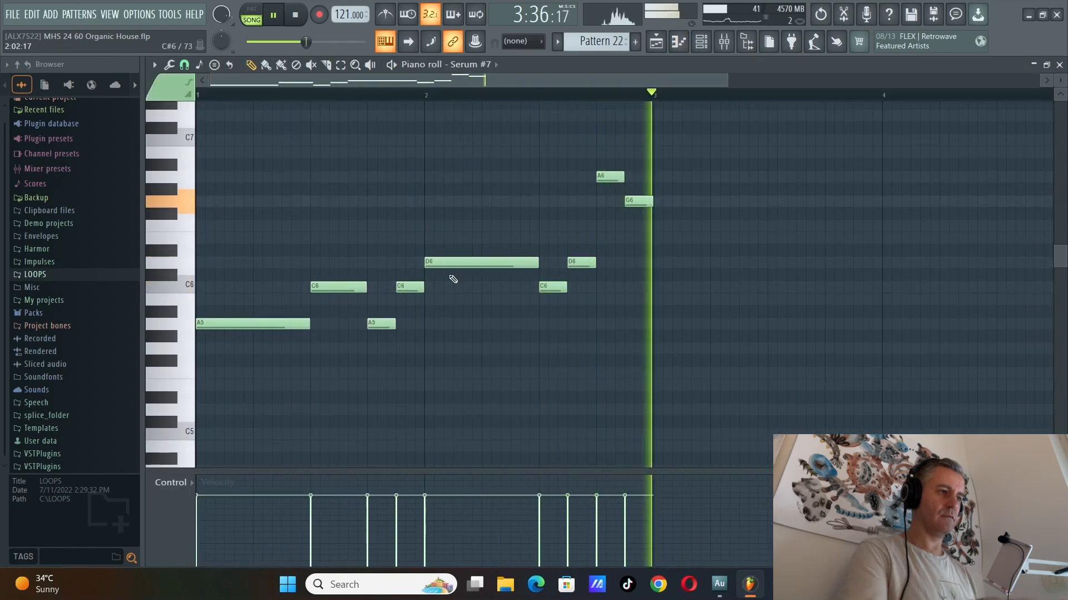
key("F7")
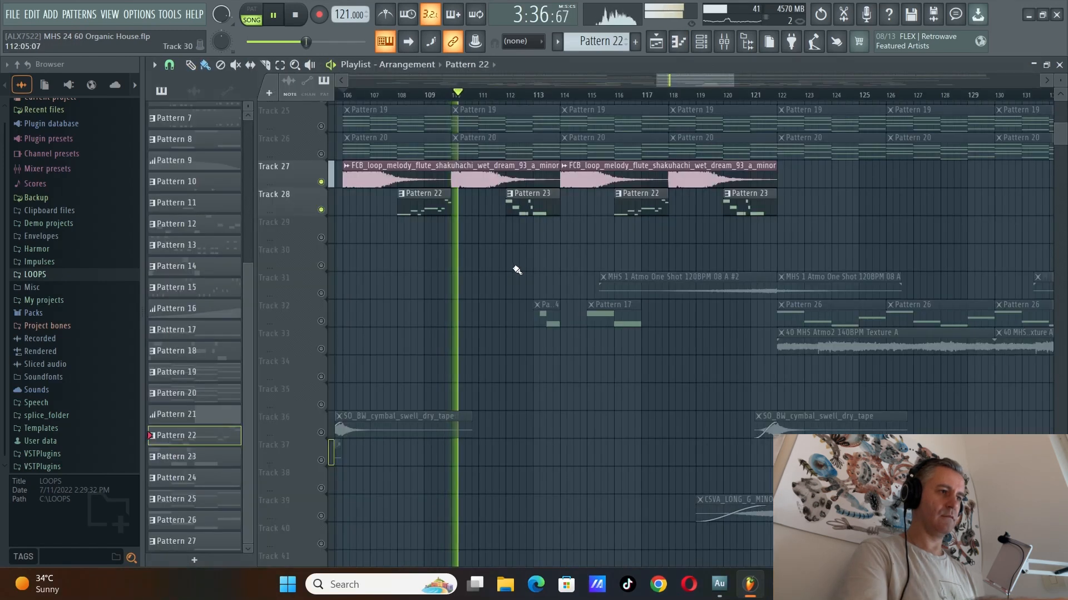
double_click(541, 207)
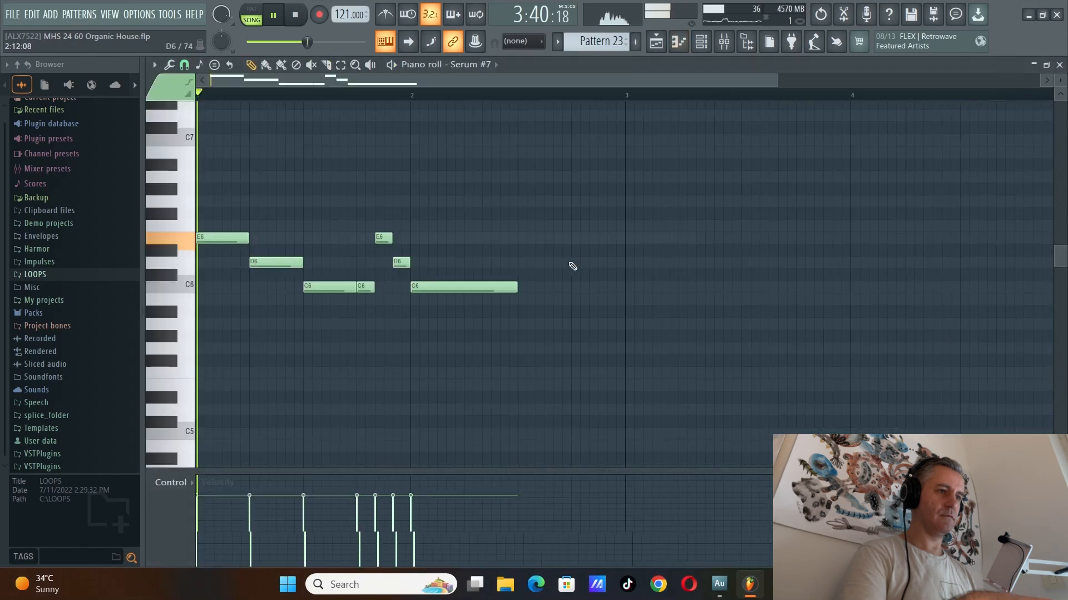
scroll(574, 266, "down", 1)
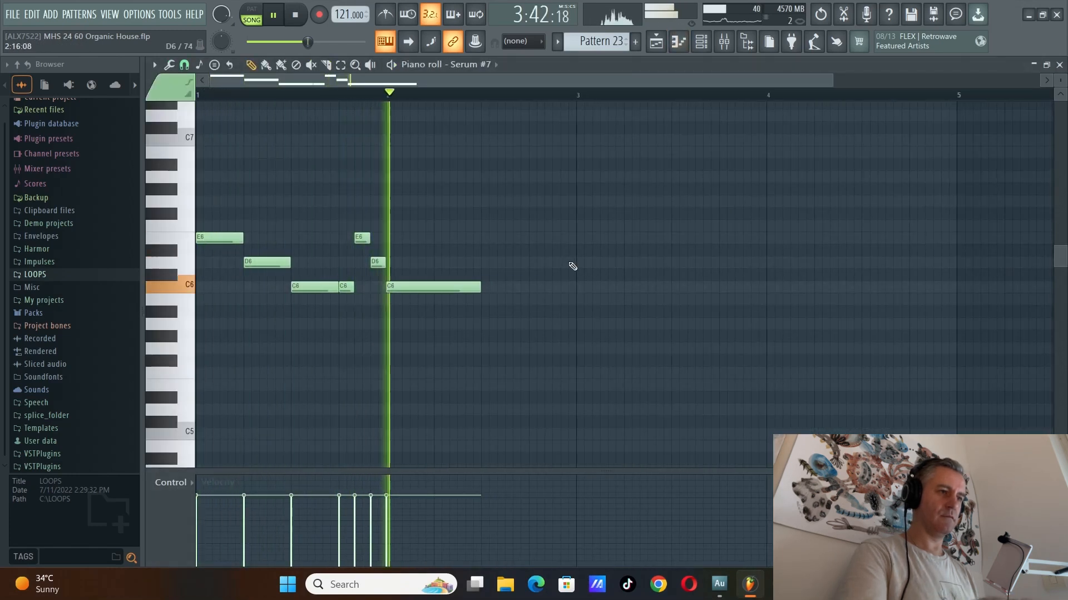
key("F7")
key("space")
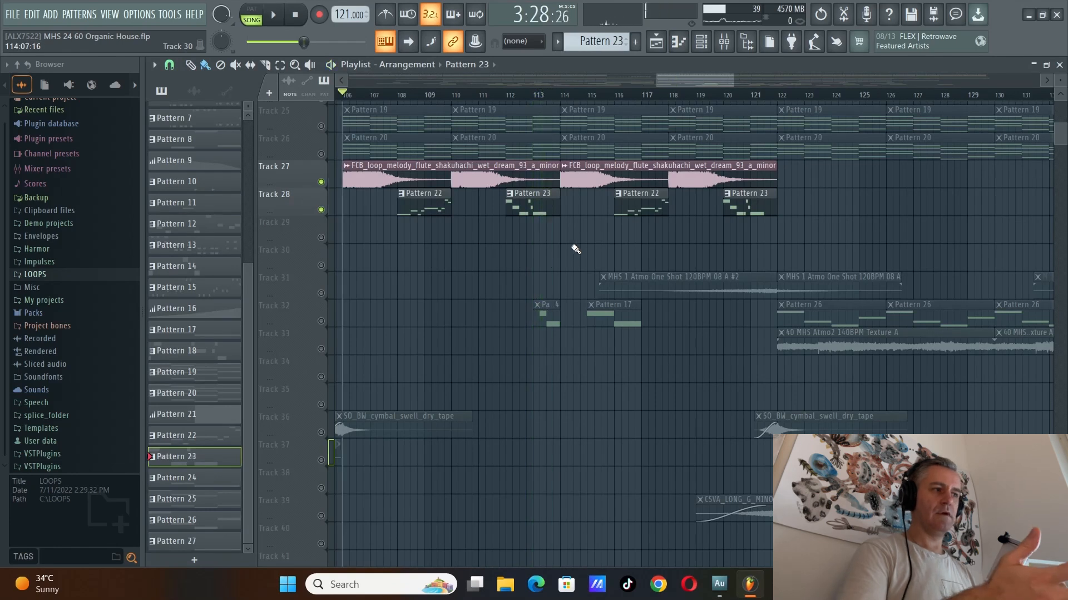
Unmute all tracks, reset the playback position to the start, and save the project
scroll(572, 252, "down", 3)
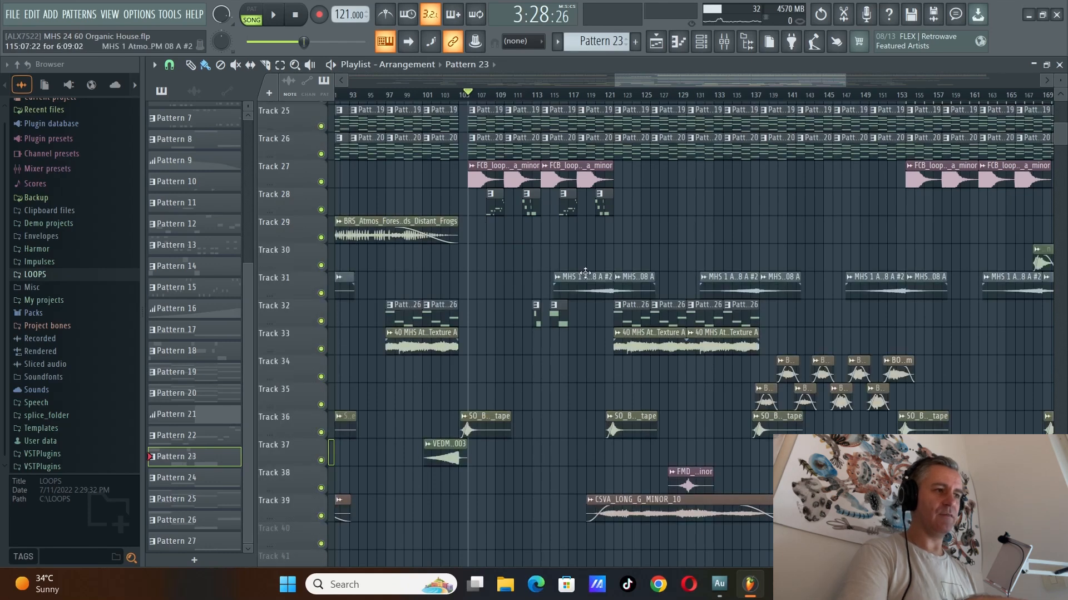
scroll(564, 257, "up", 2)
scroll(564, 257, "down", 1)
left_click(297, 15)
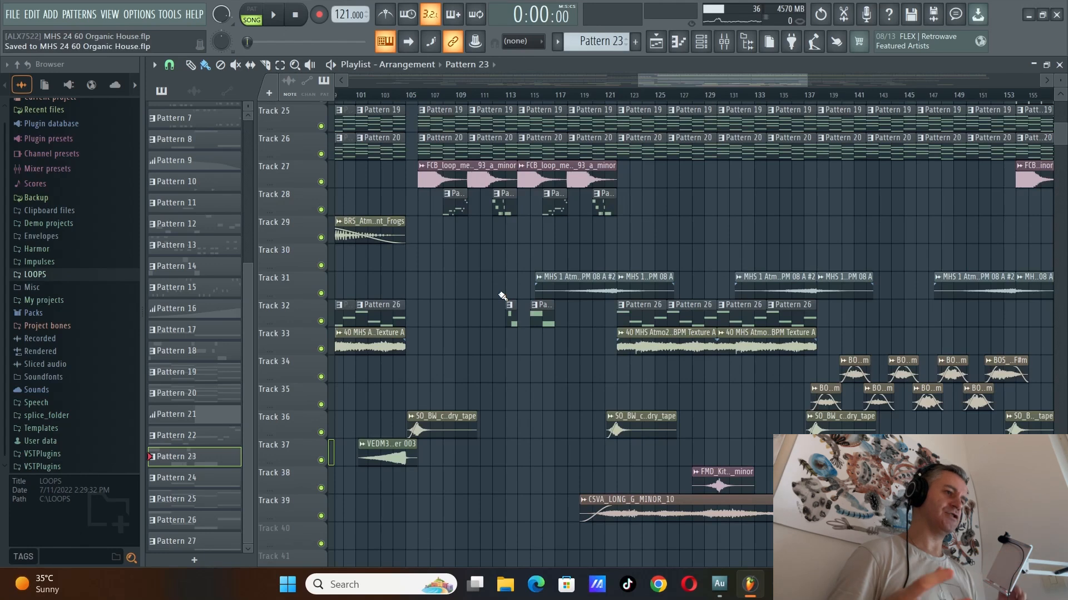
Solo Track 39 and play its CSVA_LONG_G_MINOR_10 clip from about bar 122
scroll(576, 447, "down", 2)
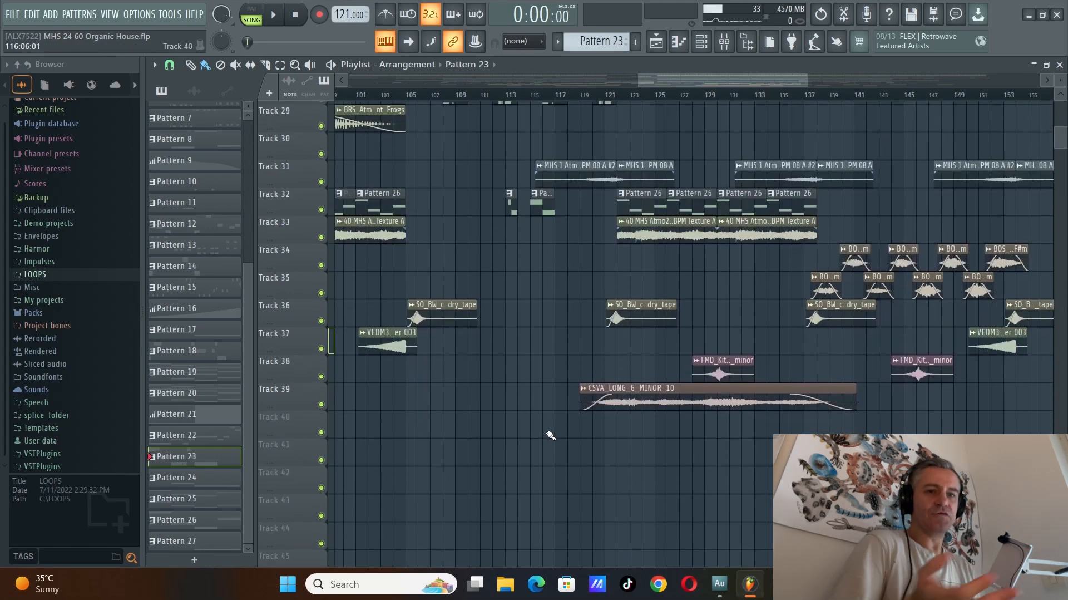
scroll(568, 423, "up", 2)
scroll(794, 315, "up", 1)
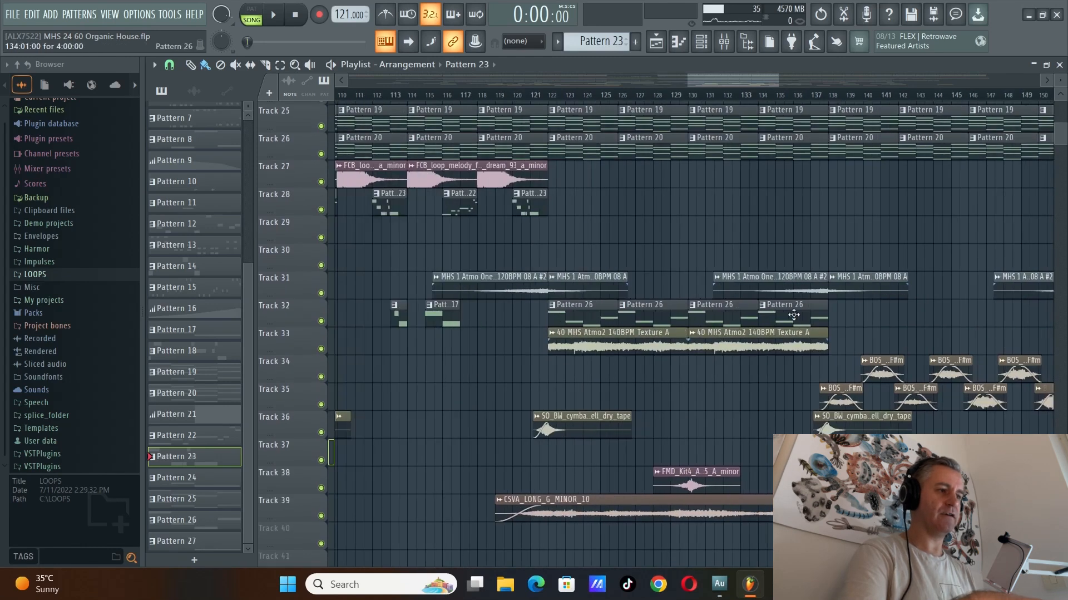
scroll(794, 315, "right", 2)
right_click(321, 515)
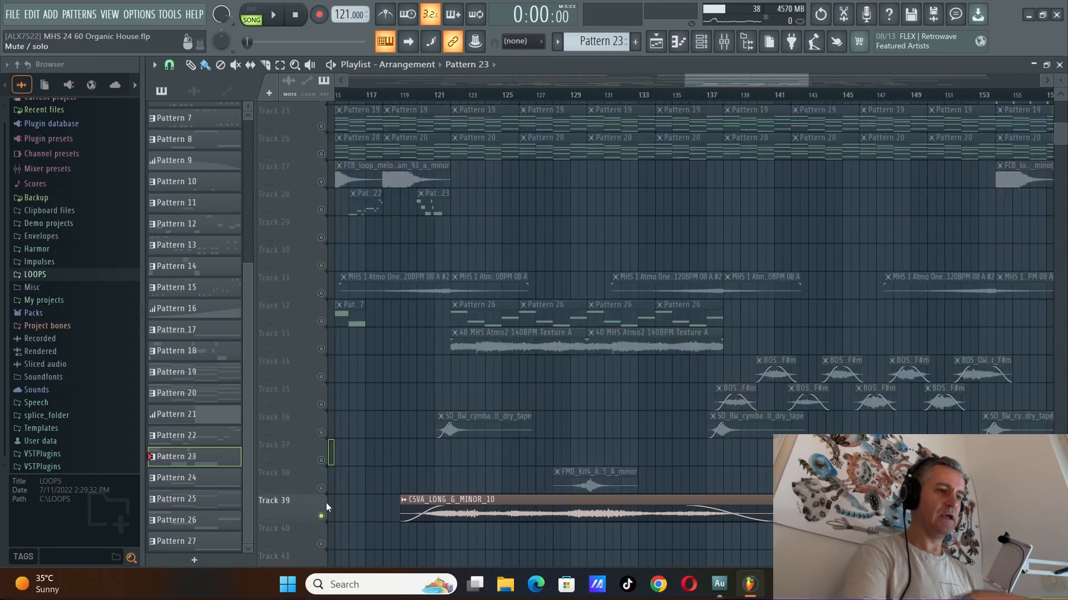
left_click(452, 95)
Select the CSVA_LONG_G_MINOR_10 clip and view it against the neighbouring tracks' clips while it plays
scroll(523, 367, "down", 3)
left_click(513, 364)
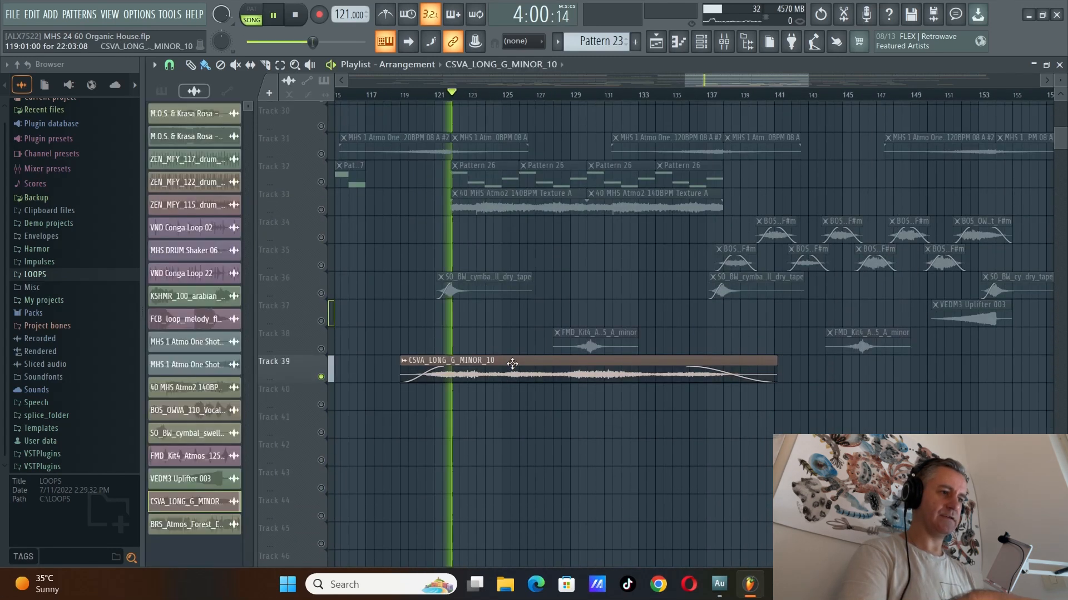
scroll(475, 226, "up", 3)
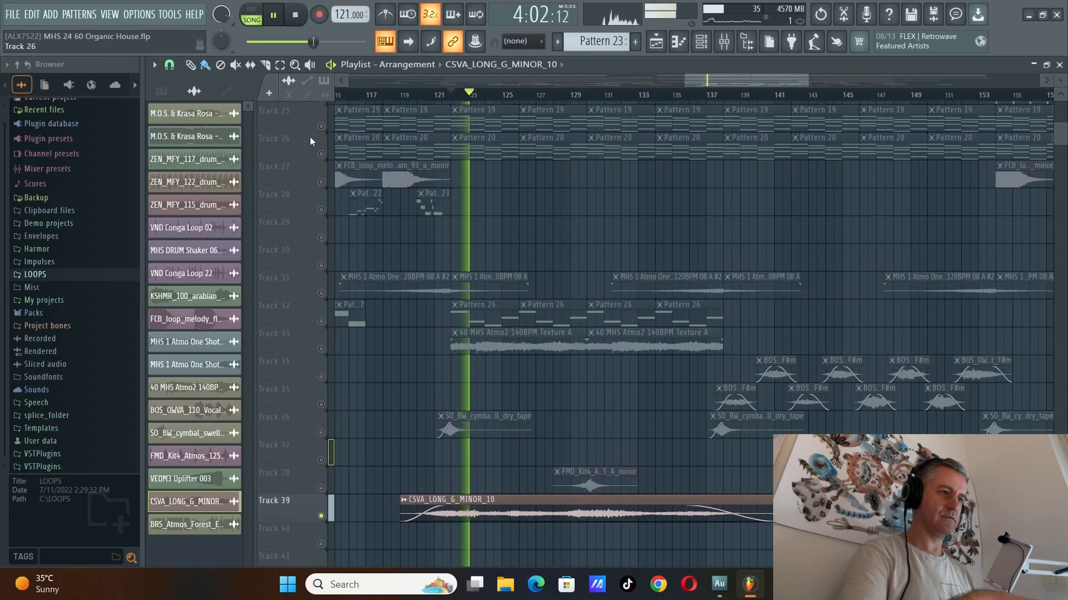
scroll(484, 289, "down", 2)
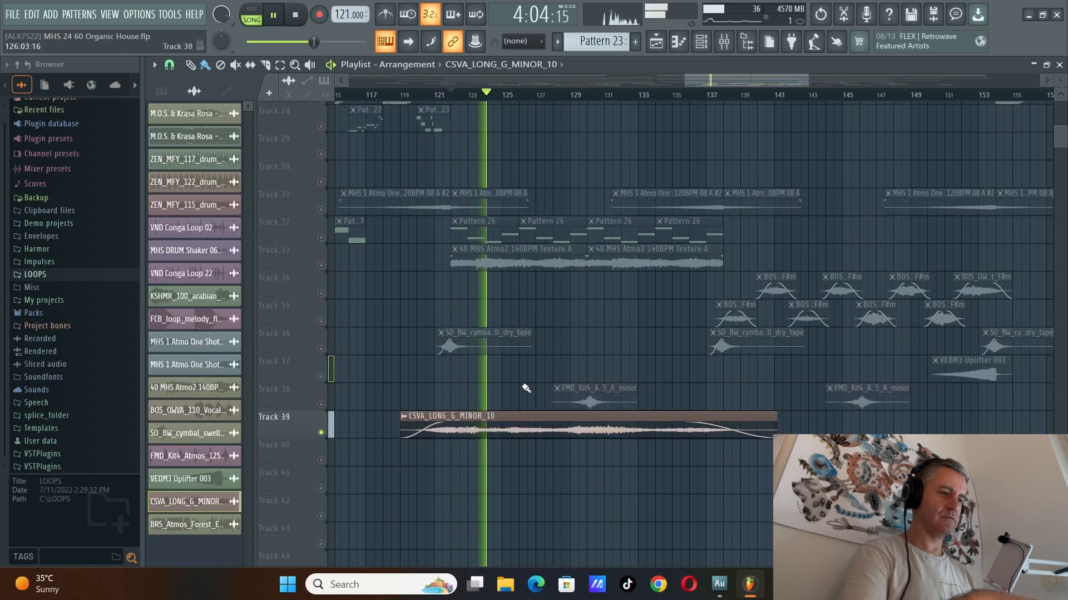
scroll(596, 388, "up", 2)
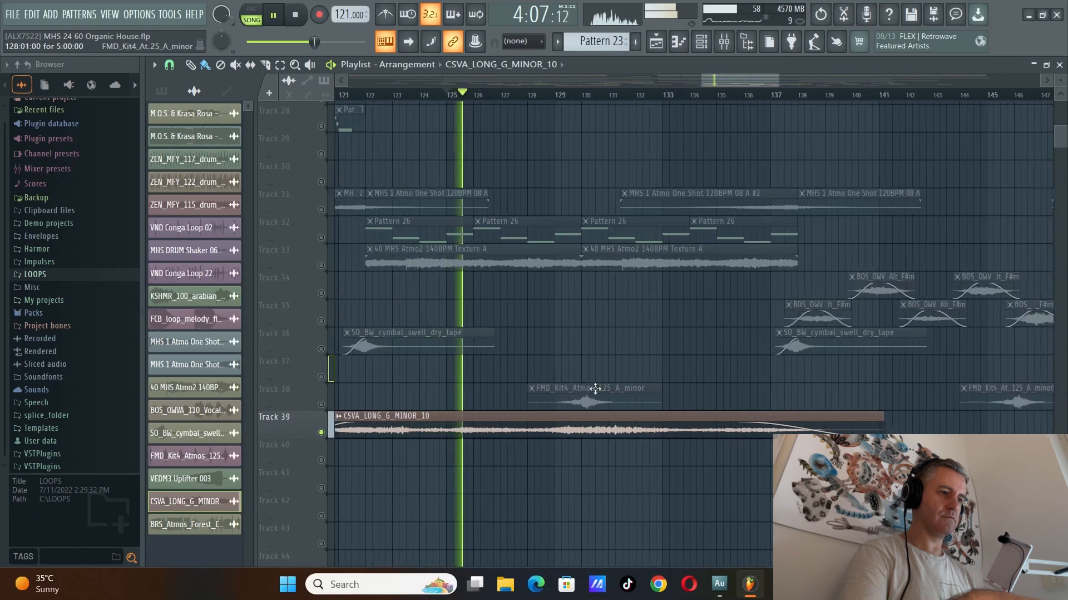
scroll(544, 361, "down", 1)
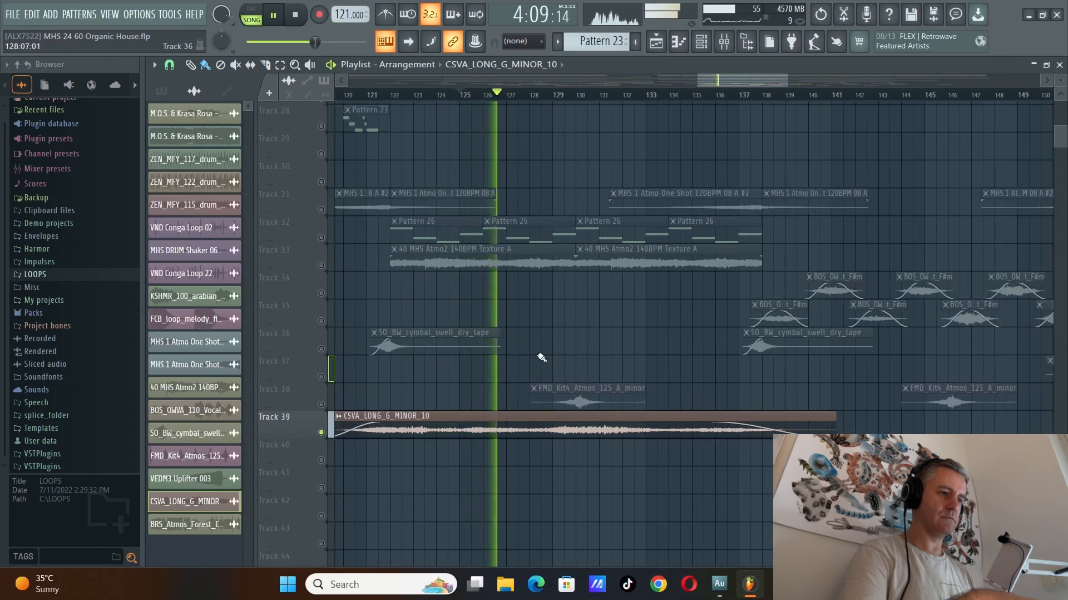
Unmute Track 33 and Track 32 to hear their texture and Pattern 26 clips together with Track 39 during playback
scroll(563, 248, "up", 2)
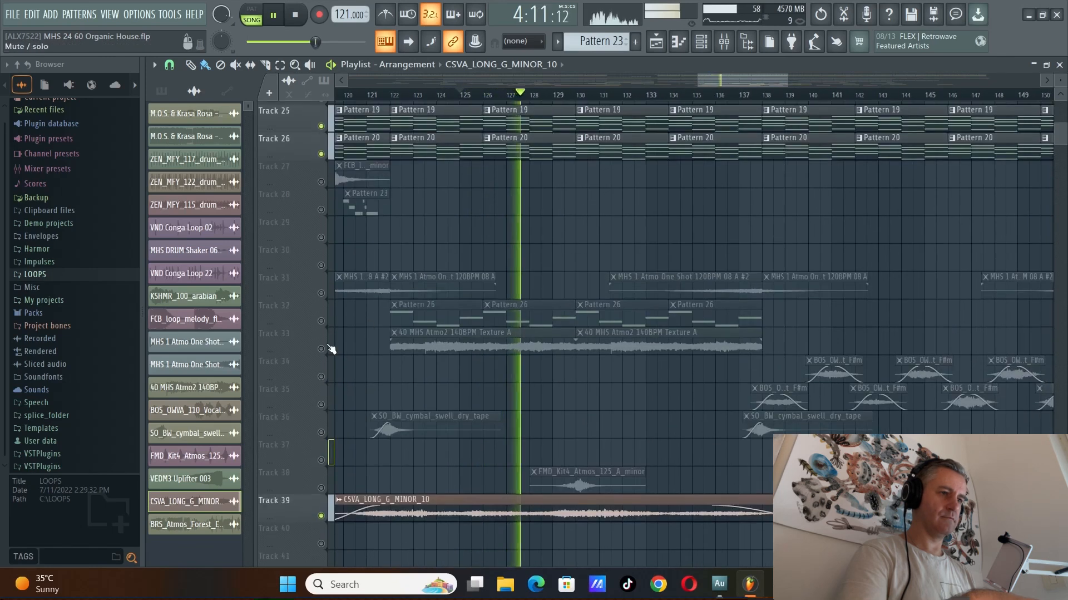
left_click(322, 348)
left_click(321, 321)
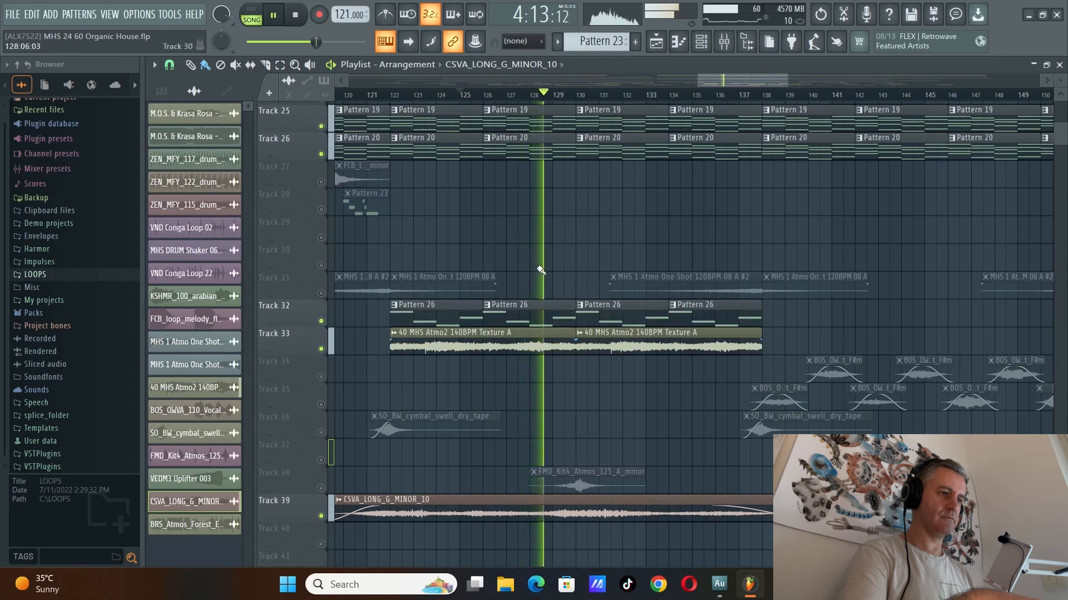
scroll(541, 270, "down", 1)
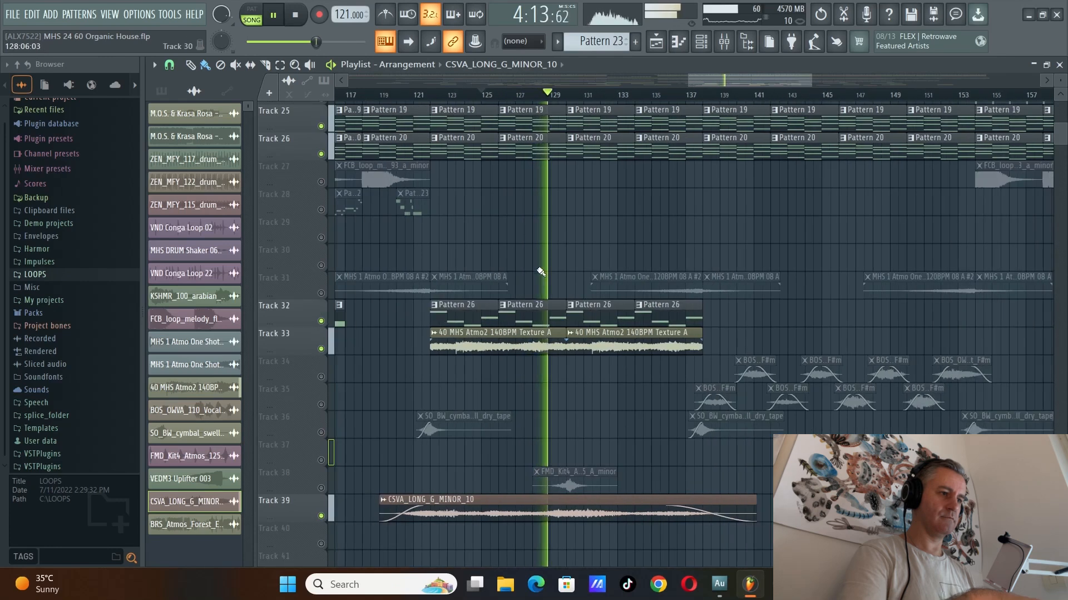
Unmute Track 38 and view its FMD_Kit4_Atmos clip against the other active tracks while the arrangement plays
left_click(321, 487)
scroll(519, 450, "up", 2)
scroll(520, 449, "up", 1)
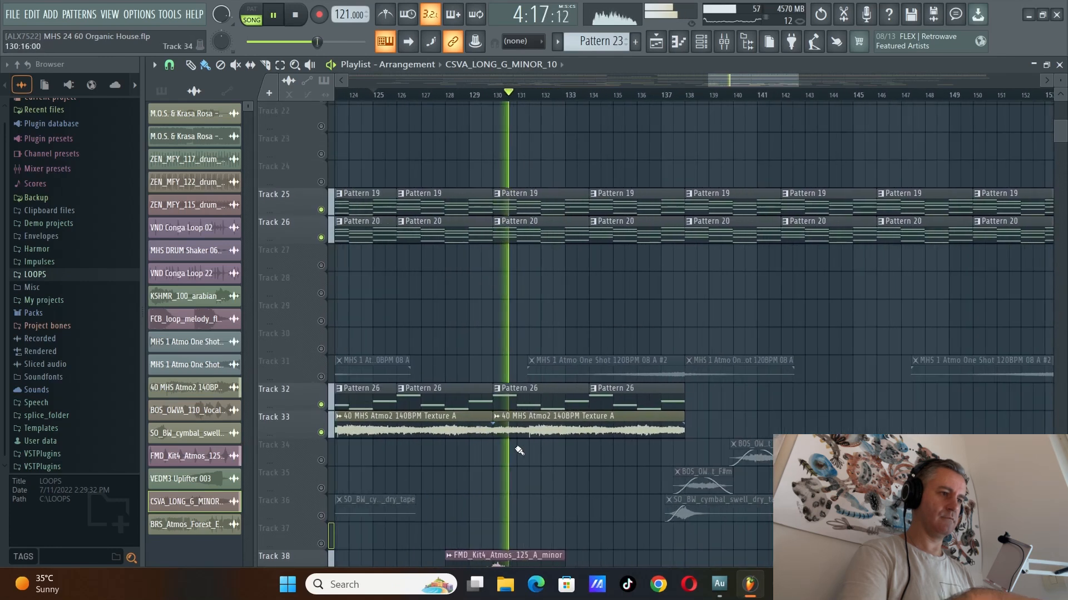
scroll(519, 450, "down", 5)
scroll(496, 382, "up", 2)
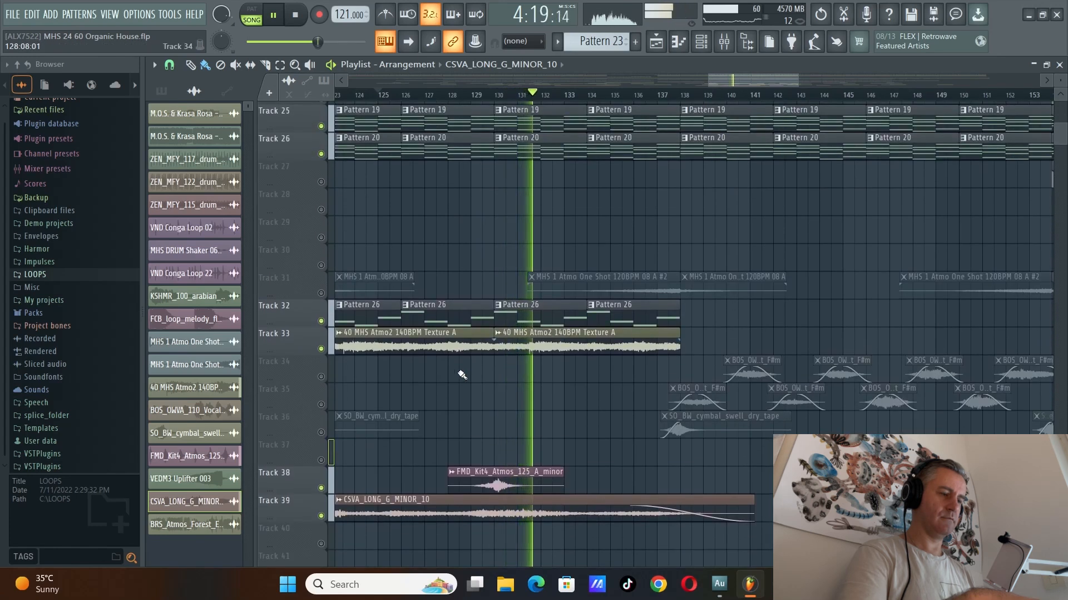
scroll(461, 374, "down", 3)
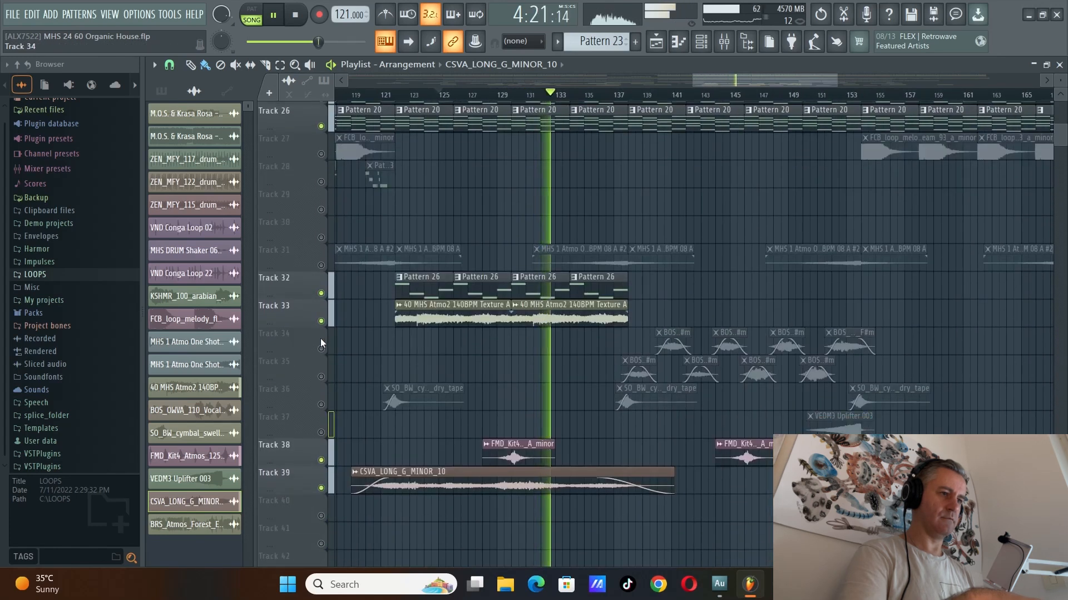
Stop playback and unmute all playlist tracks
key("space")
right_click(321, 321)
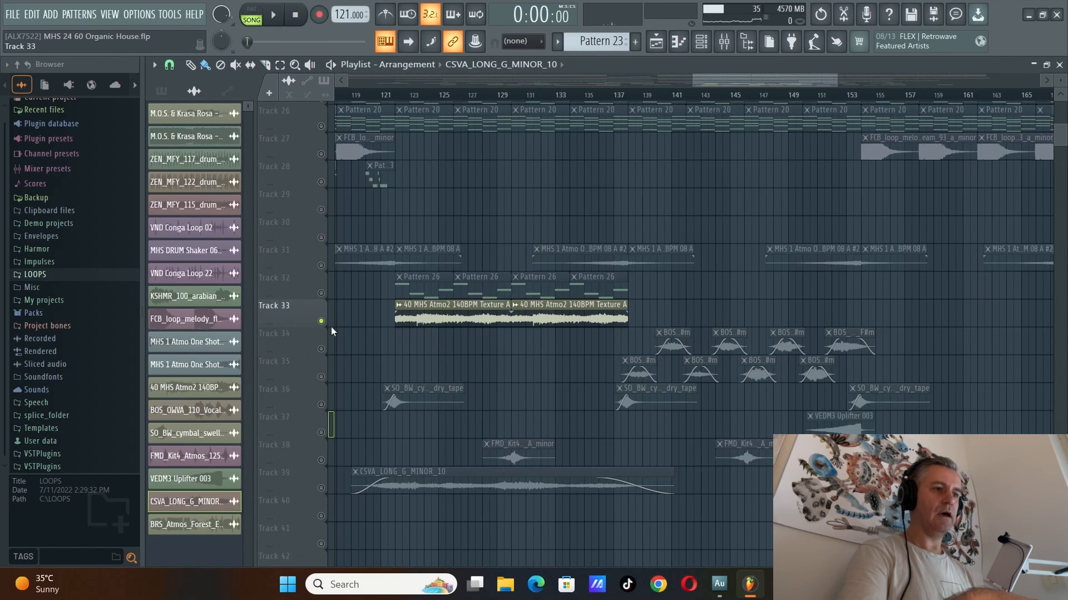
right_click(323, 322)
Examine the whole arrangement from Track 1 to Track 39, comparing which drum, vocal, melodic and atmosphere clips fill each section
scroll(493, 348, "down", 3)
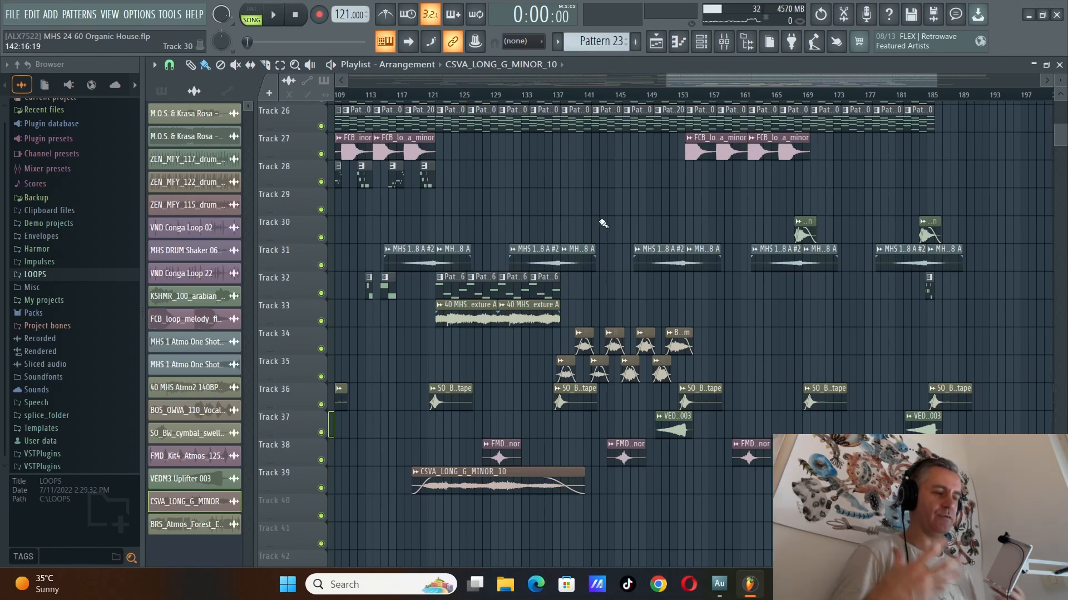
scroll(609, 216, "up", 5)
scroll(634, 281, "up", 2, "ctrl")
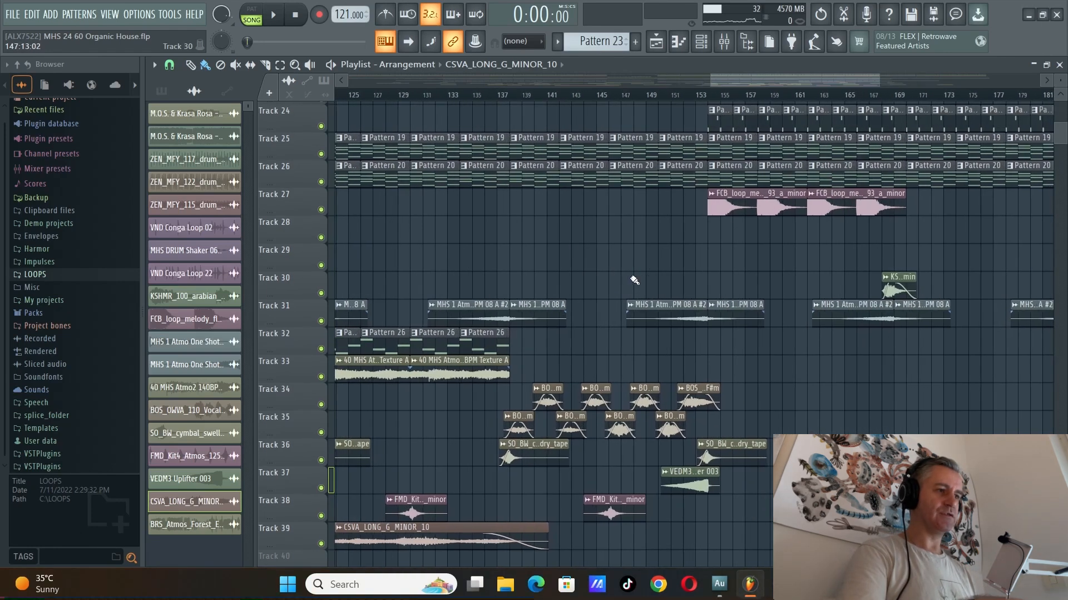
scroll(562, 264, "up", 20)
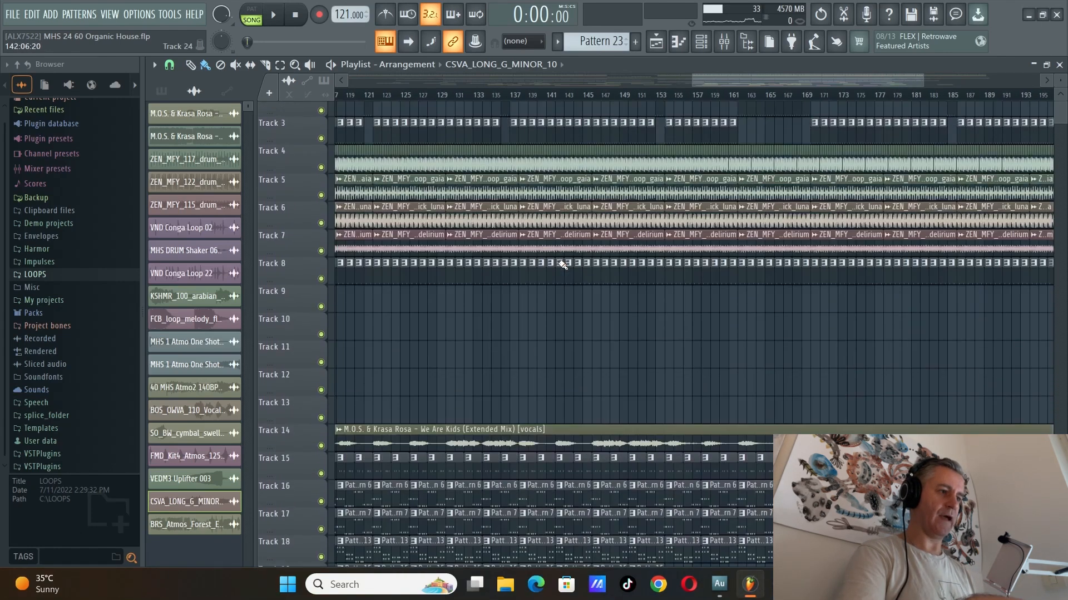
scroll(563, 264, "down", 12)
scroll(563, 265, "down", 13)
scroll(495, 267, "down", 4, "ctrl")
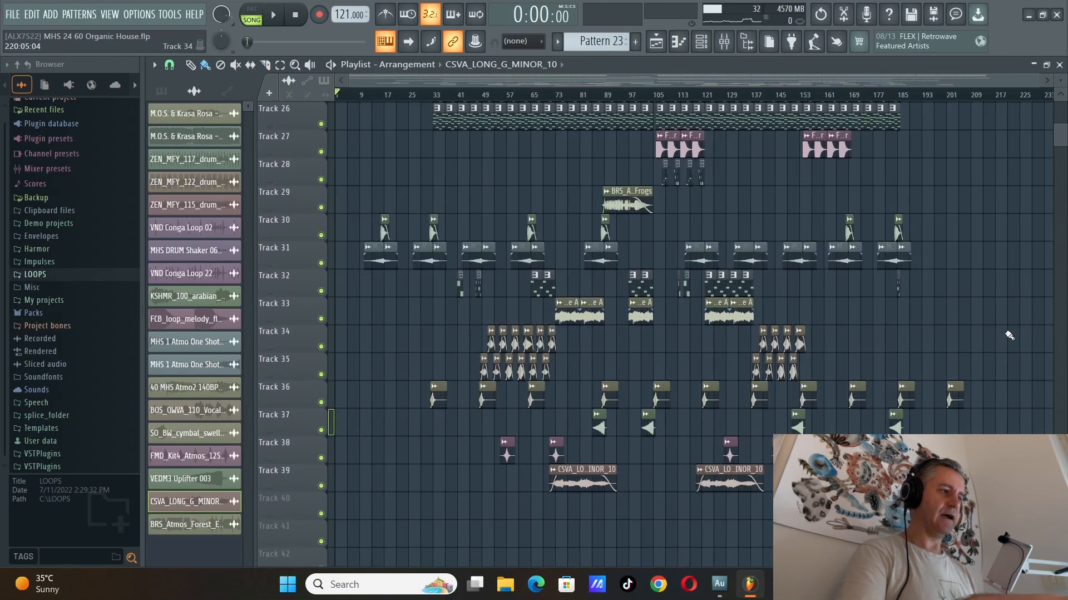
scroll(1009, 335, "up", 20)
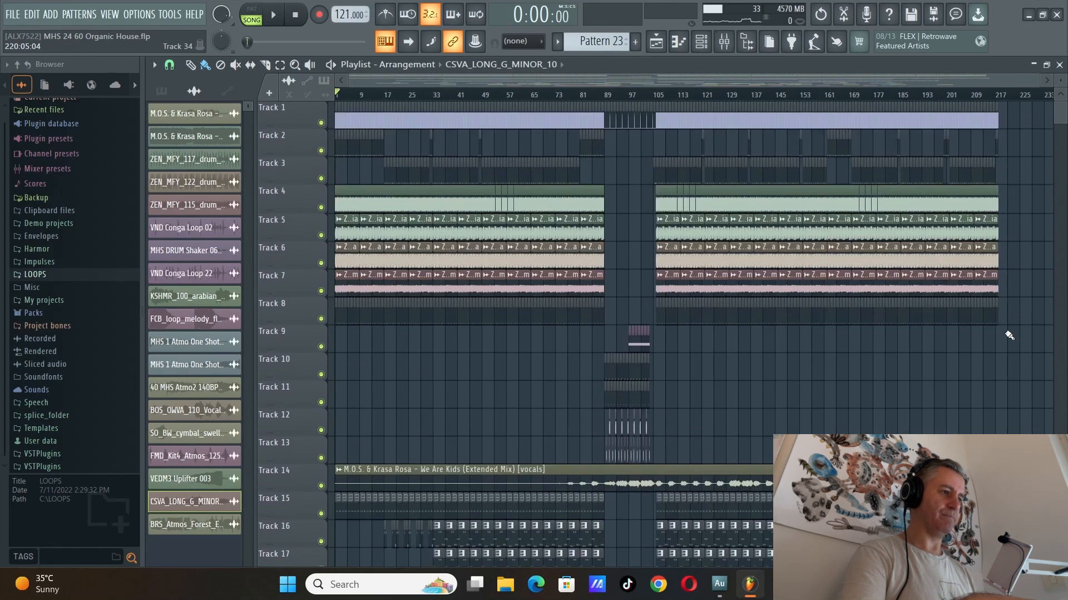
scroll(1009, 335, "down", 20)
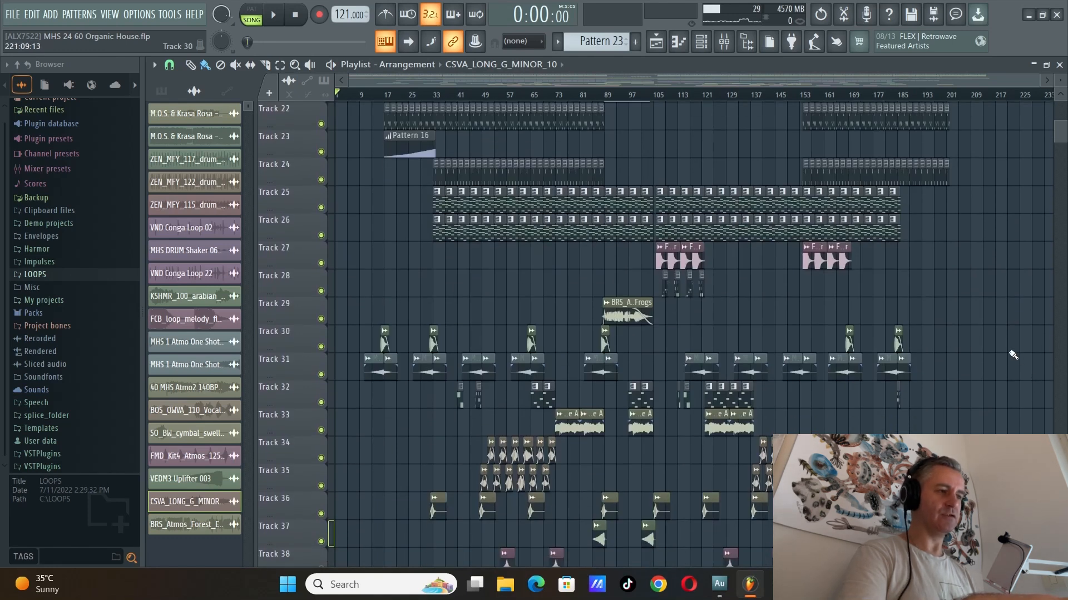
scroll(1014, 355, "up", 17)
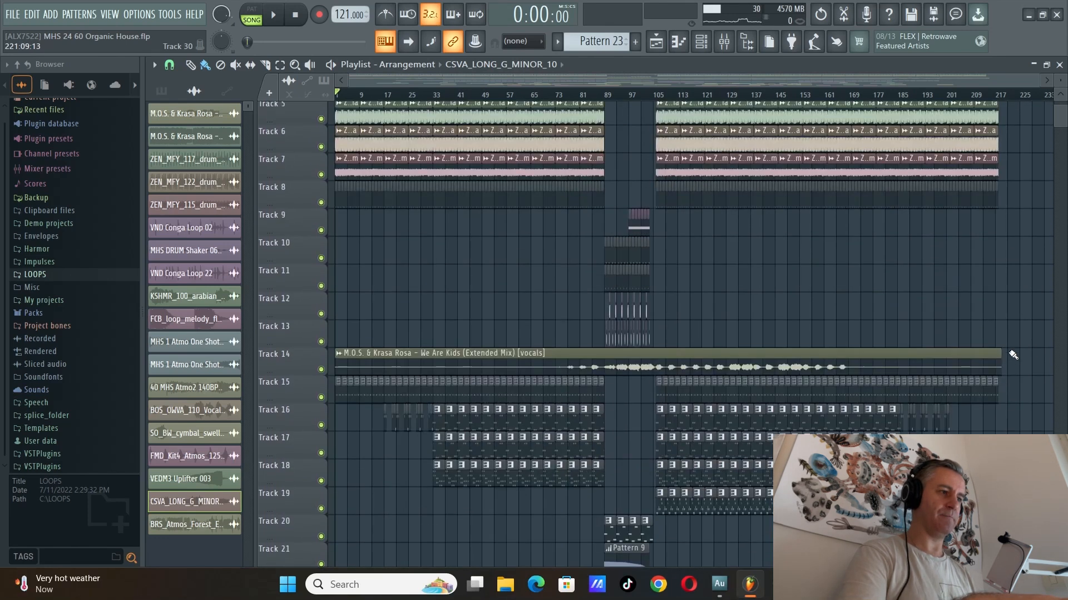
scroll(694, 350, "down", 5)
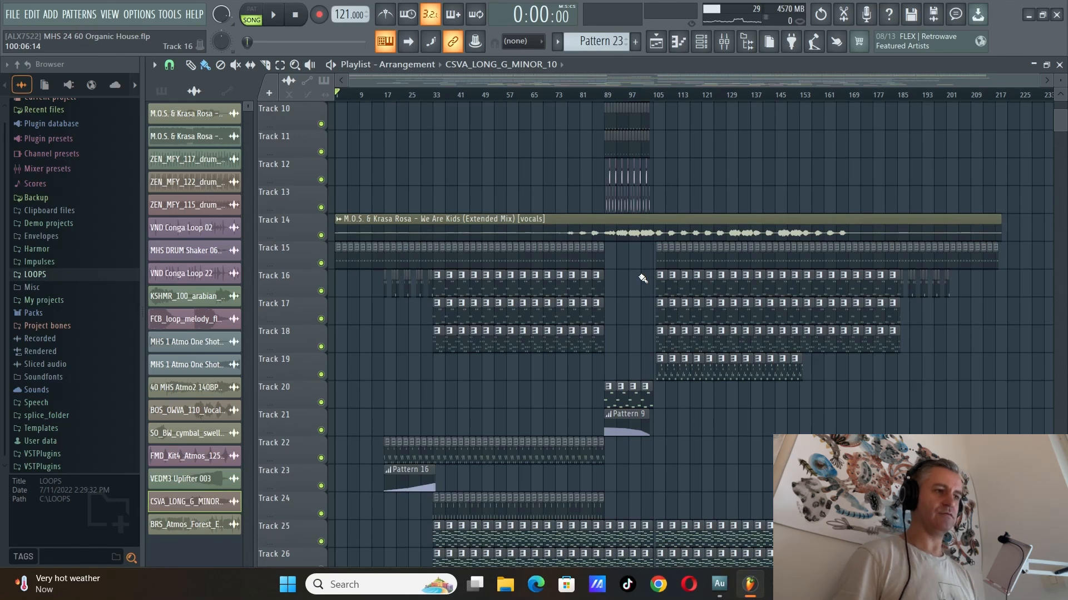
scroll(639, 336, "up", 2, "ctrl")
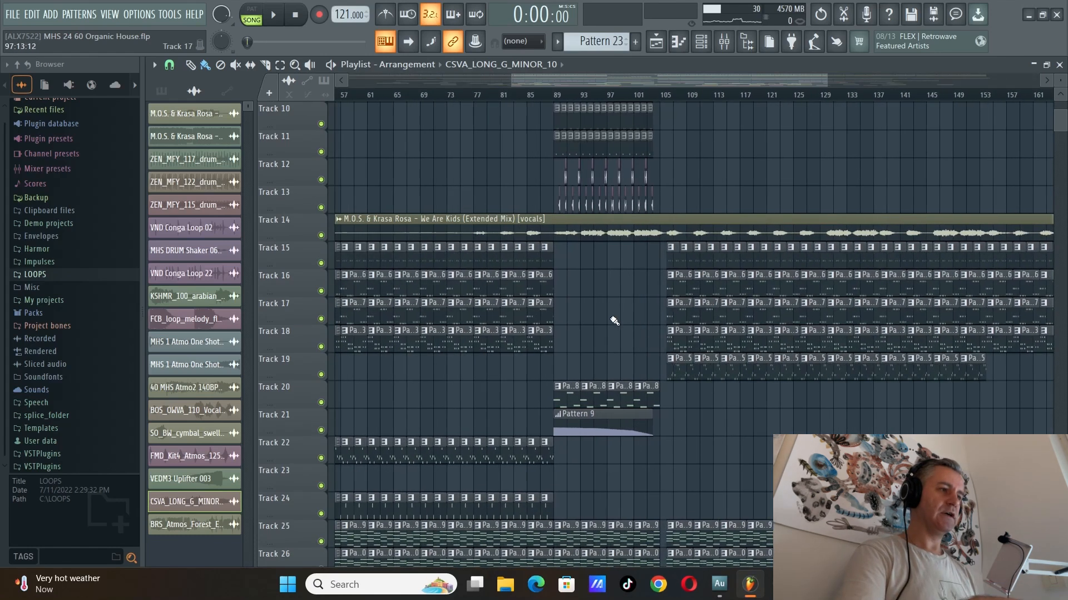
scroll(688, 293, "down", 19)
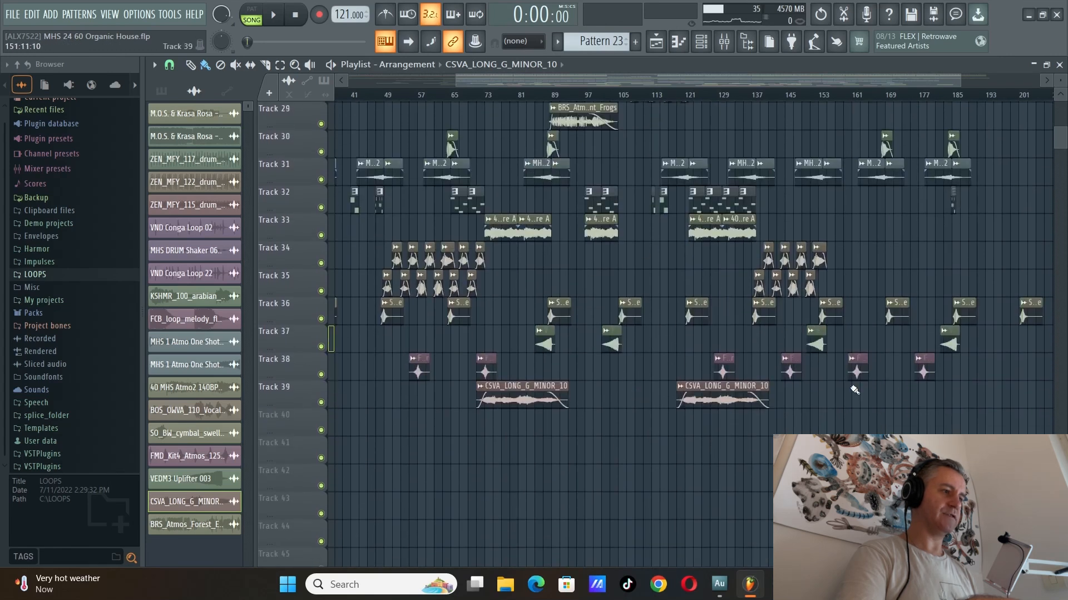
scroll(829, 422, "up", 12)
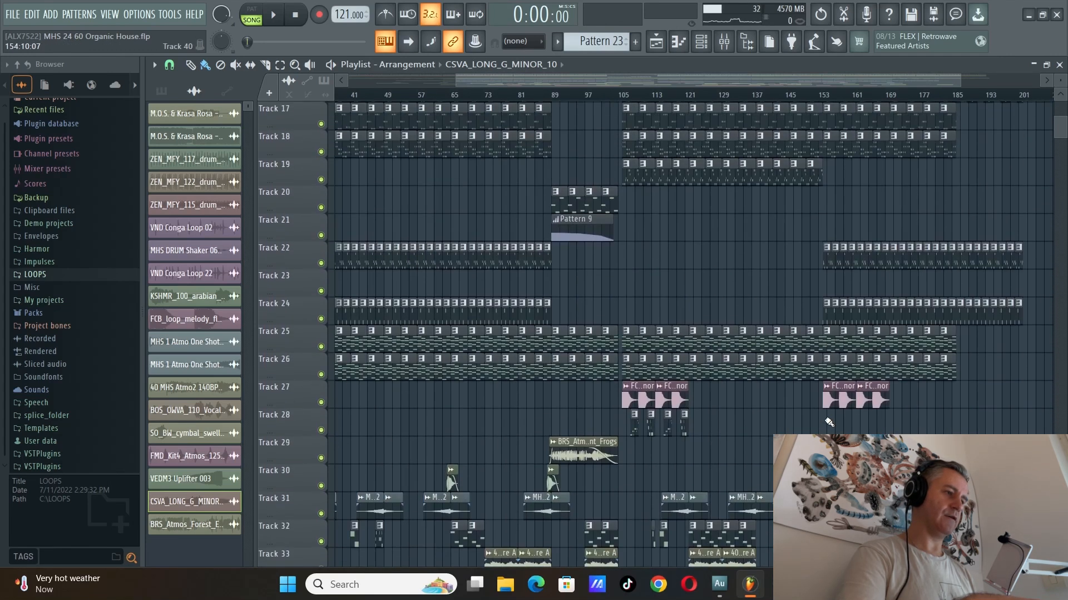
scroll(829, 422, "up", 16)
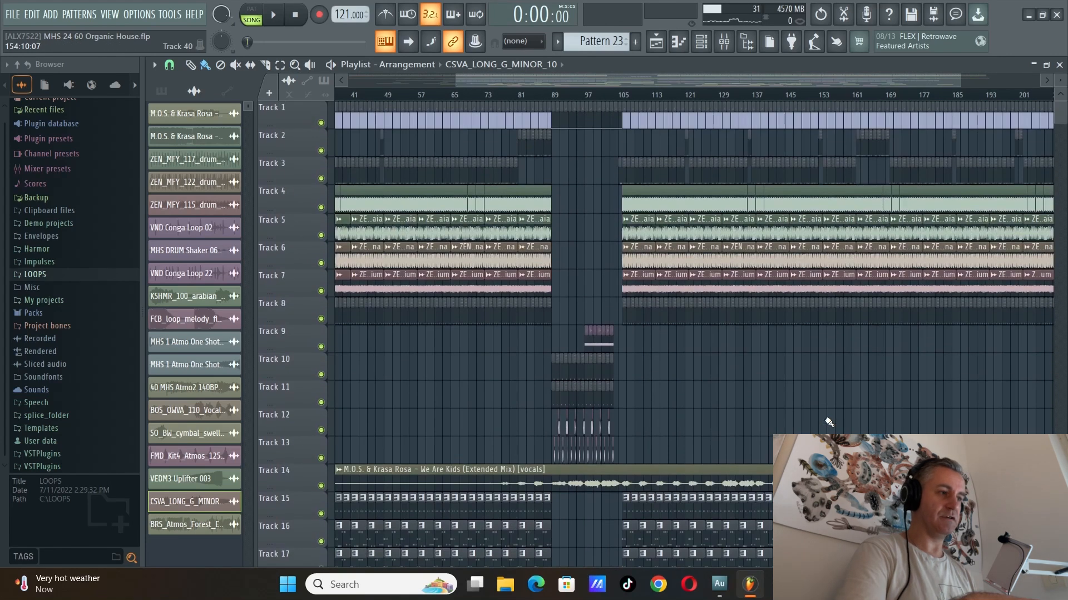
scroll(869, 400, "down", 1, "ctrl")
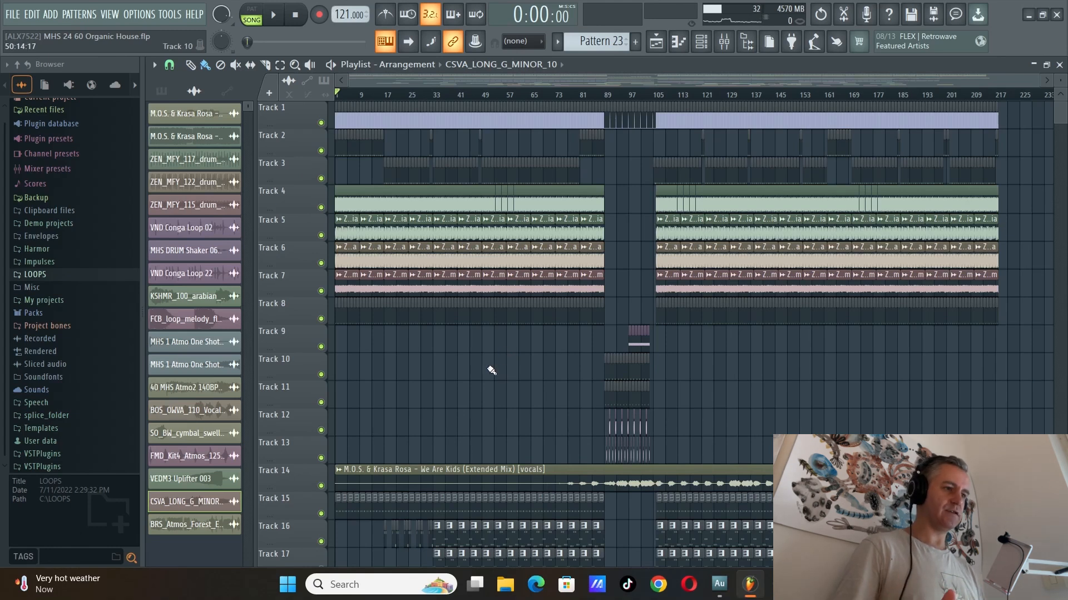
Show the channel rack, select Pattern 2 from its Track 15 clip, and maximize the playlist again
key("F6")
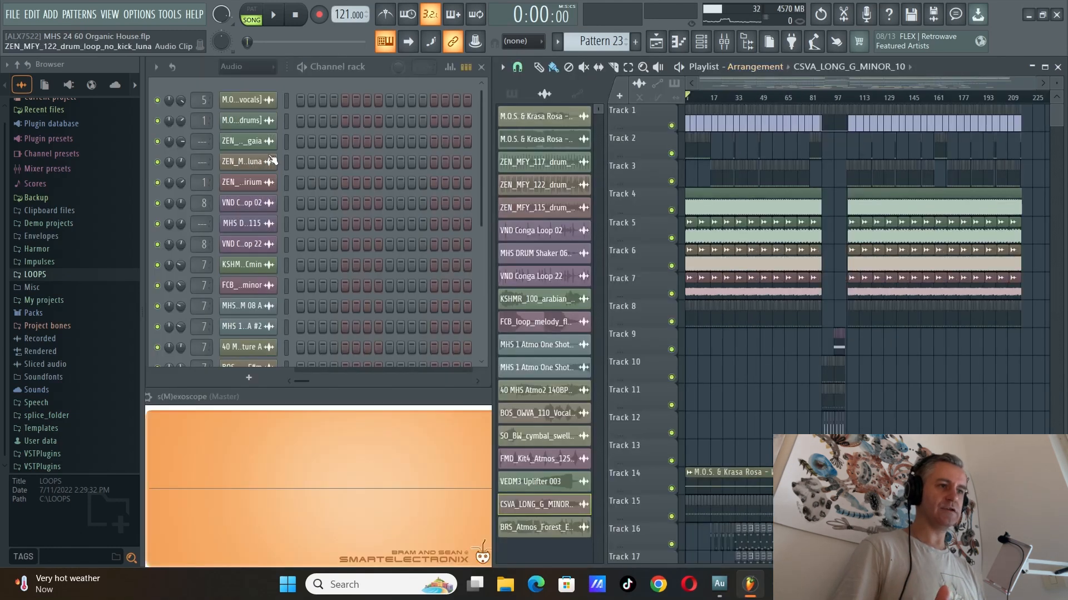
left_click(715, 513)
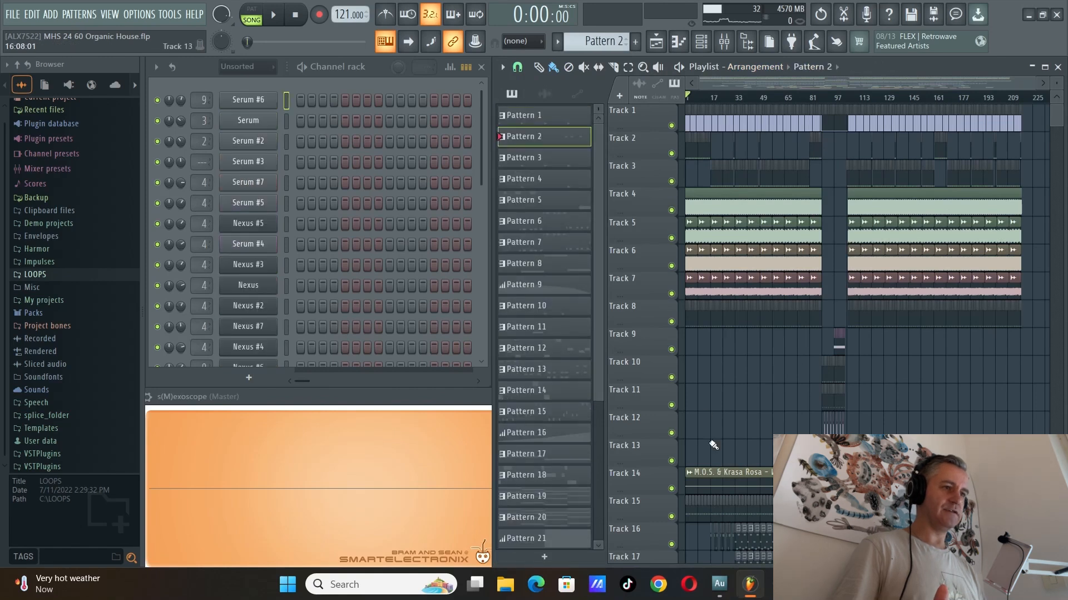
double_click(957, 65)
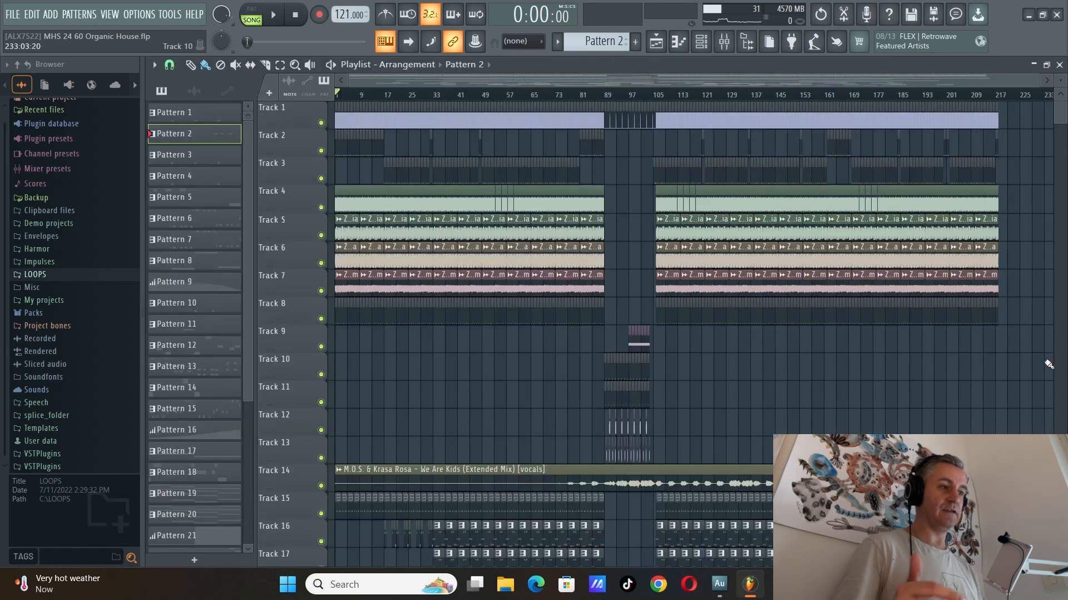
Review the melodic and atmosphere tracks around Tracks 16 to 37, and the drum and vocal tracks above them
scroll(1027, 388, "down", 5)
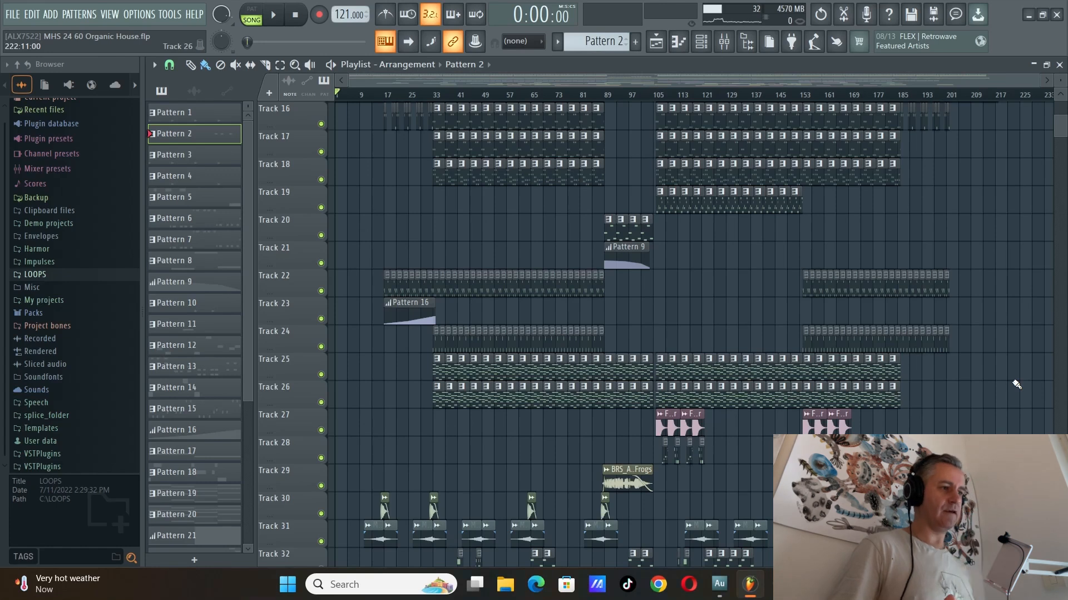
scroll(1016, 384, "up", 3)
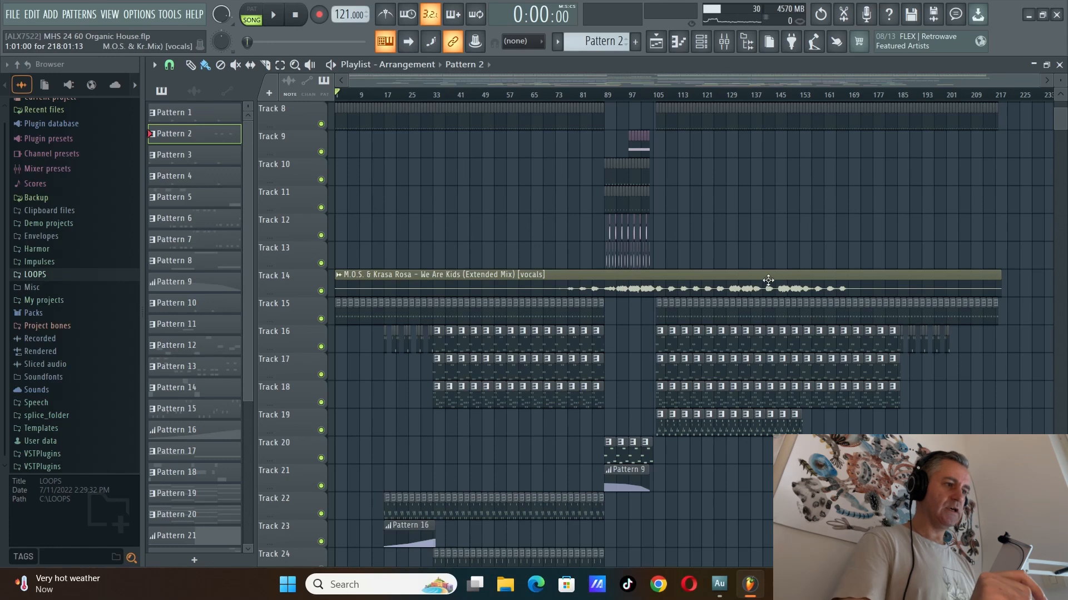
scroll(712, 307, "down", 4)
scroll(718, 312, "down", 3)
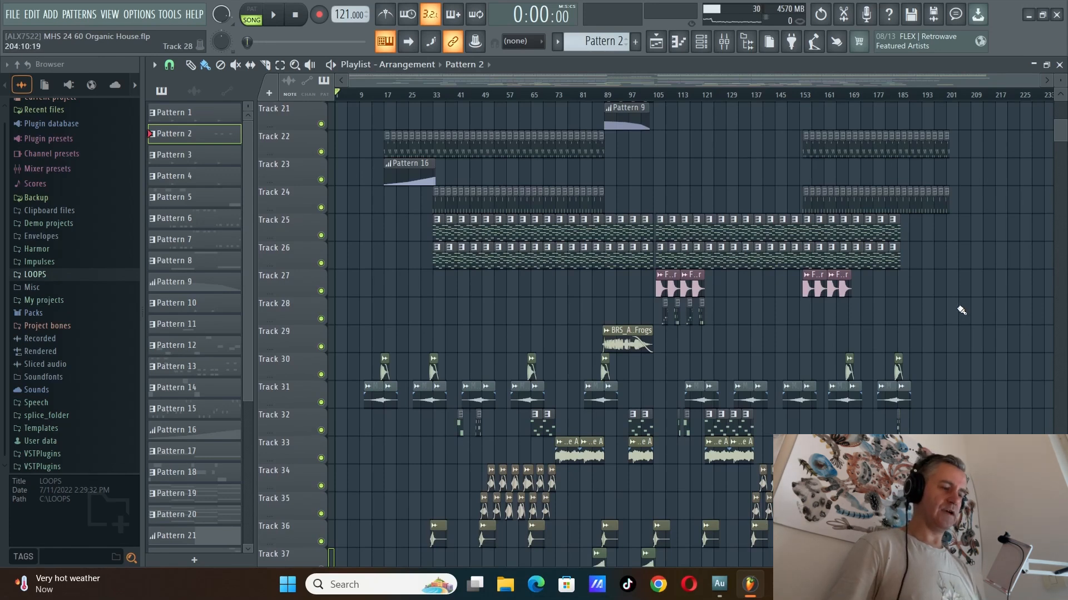
scroll(962, 310, "up", 12)
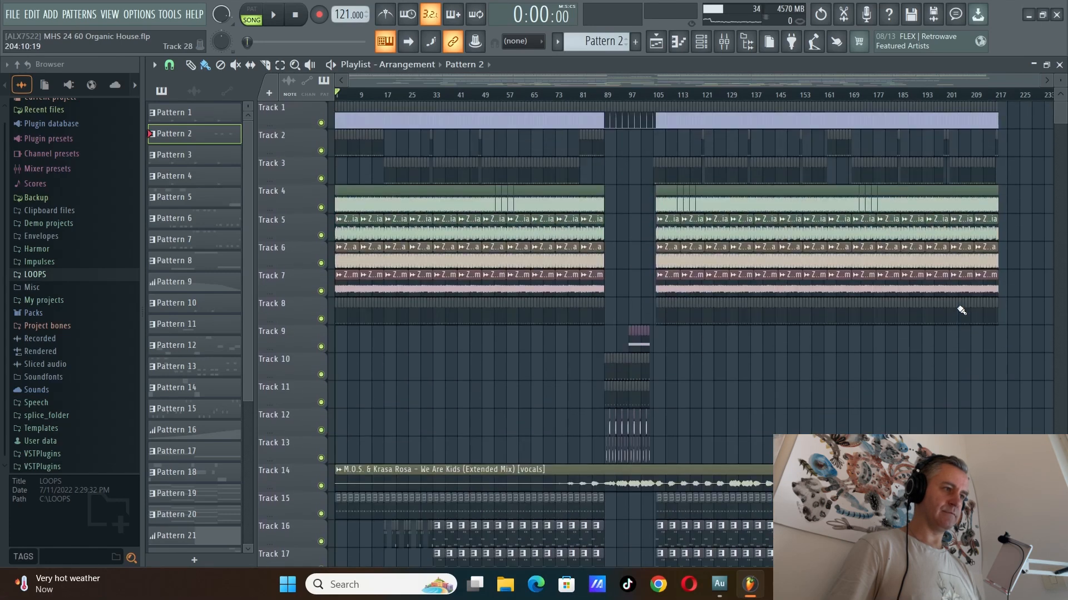
scroll(871, 384, "down", 5)
scroll(778, 370, "up", 5)
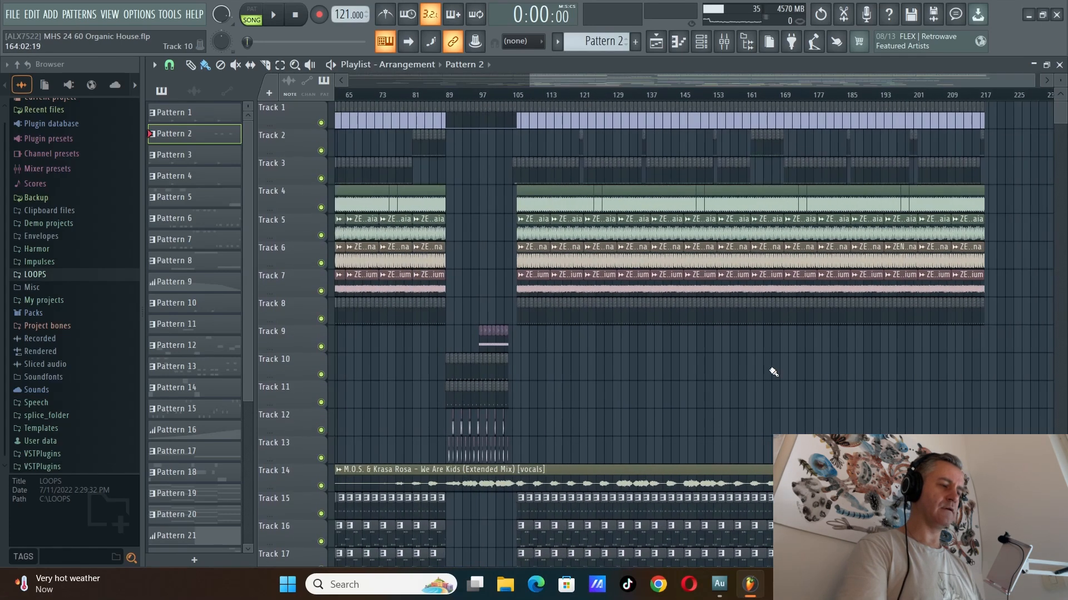